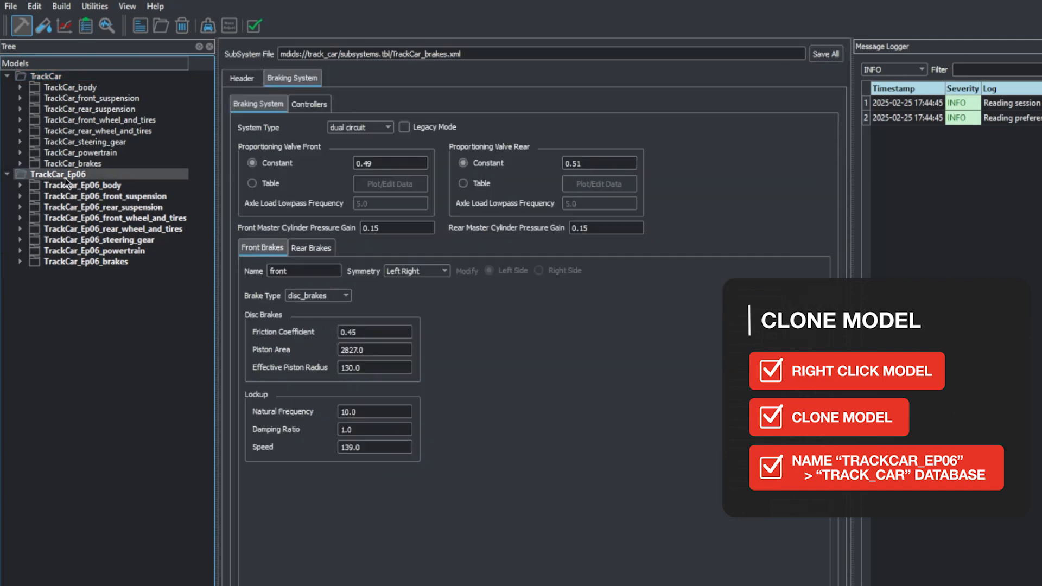
Step: Save all subsystems of the cloned TrackCar_Ep06 model and delete that model from the tree
left_click(702, 51)
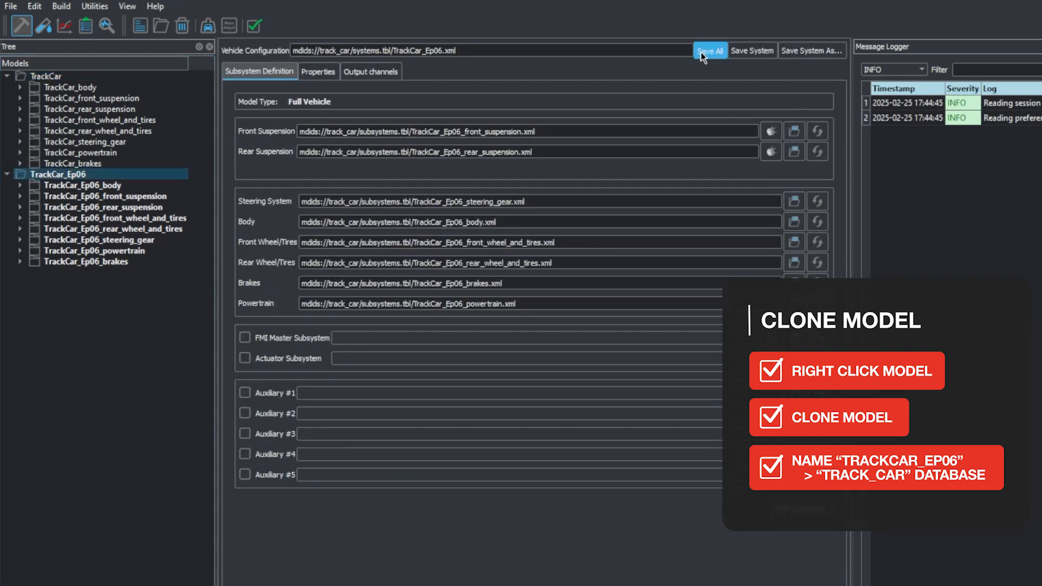
right_click(58, 176)
left_click(114, 325)
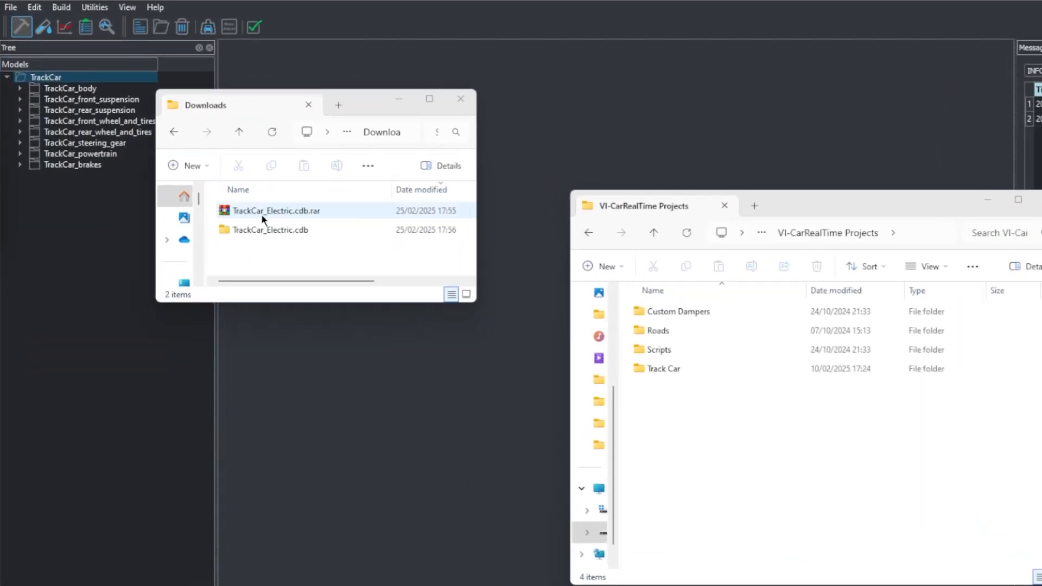
Step: Copy the TrackCar_Electric.cdb folder from Downloads into the Track Car project folder and close both file windows
left_click(300, 230)
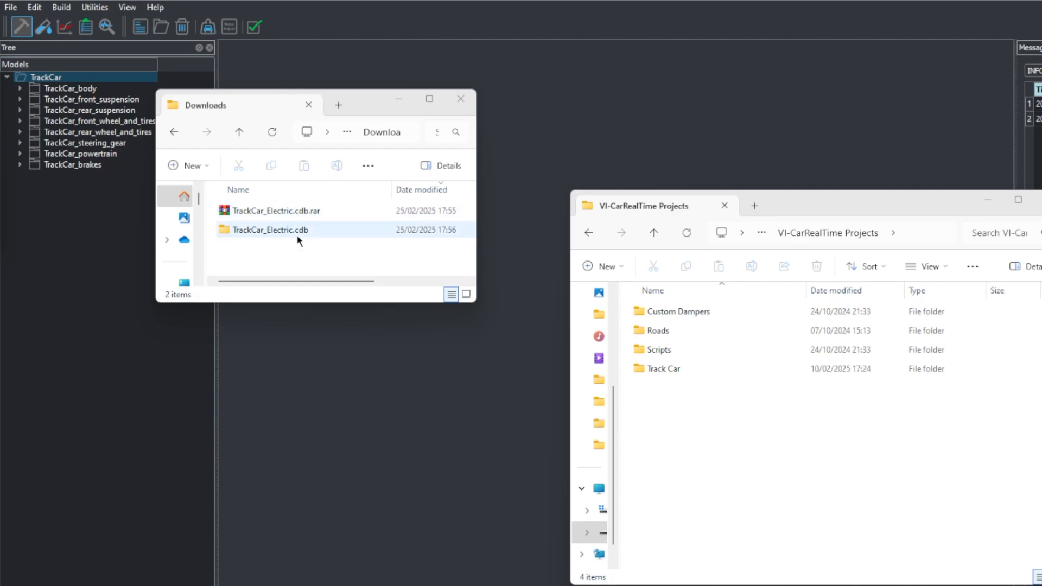
double_click(303, 230)
double_click(274, 215)
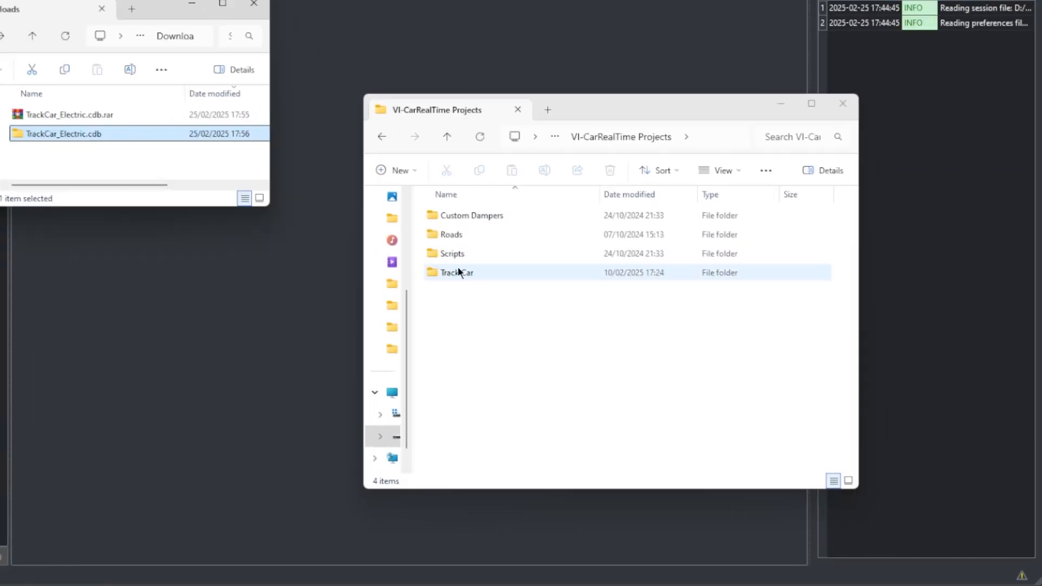
double_click(673, 369)
left_click_drag(84, 133, 423, 283)
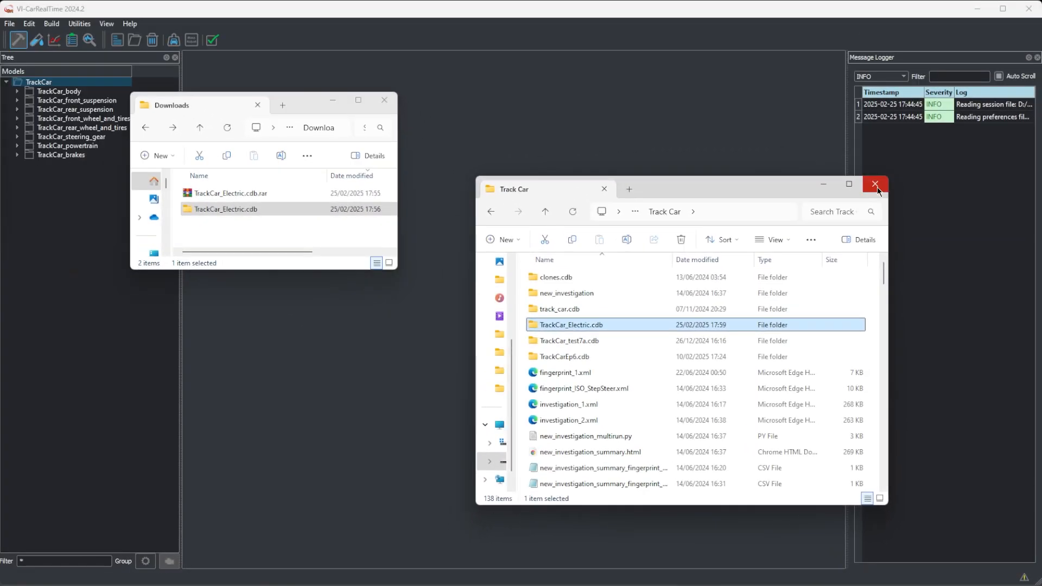
left_click(843, 103)
left_click(387, 102)
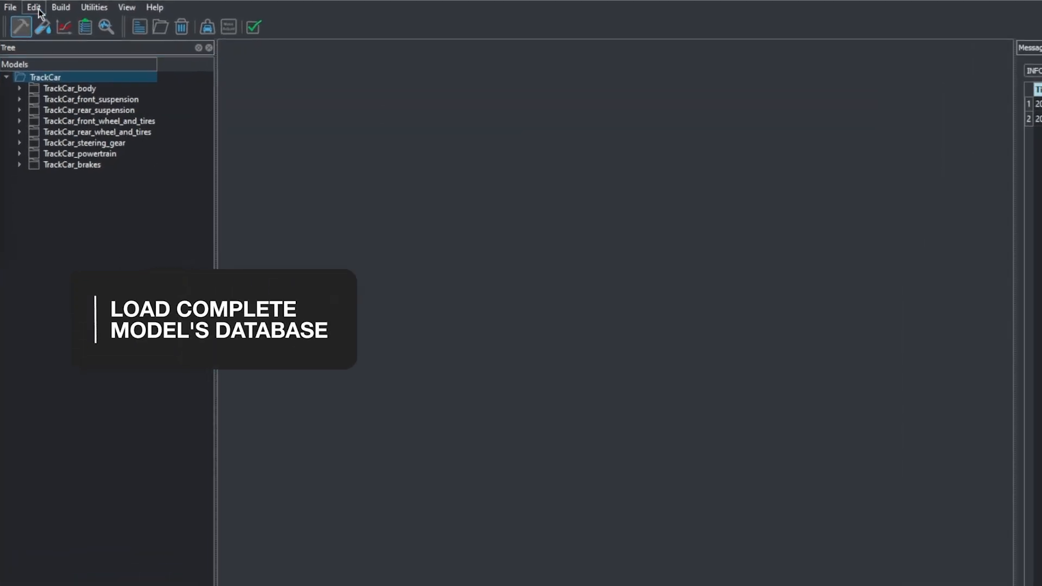
Step: Register the TrackCar_Electric.cdb folder from the Track Car project as a new database in the preferences
left_click(35, 7)
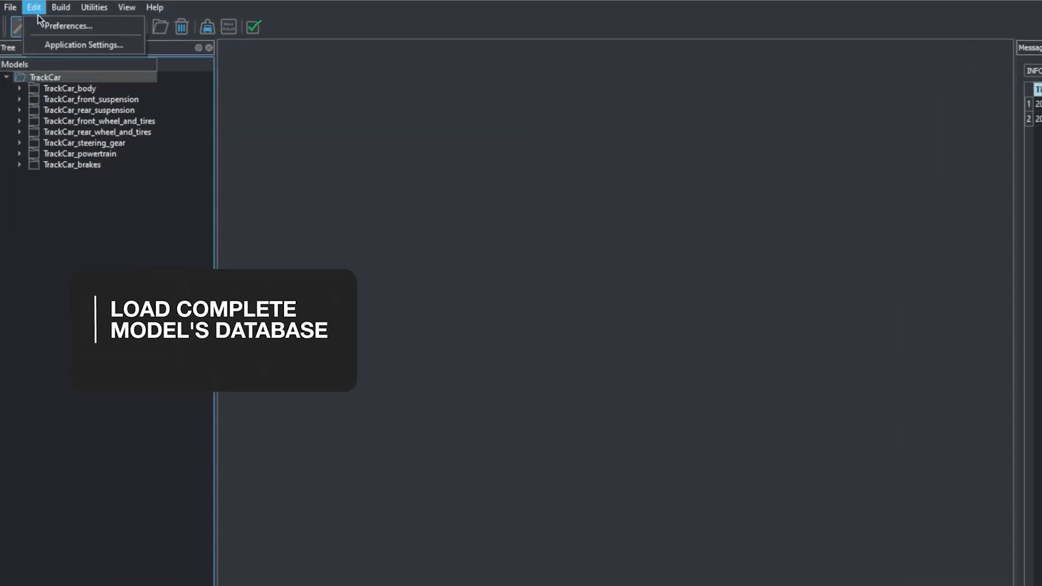
left_click(114, 27)
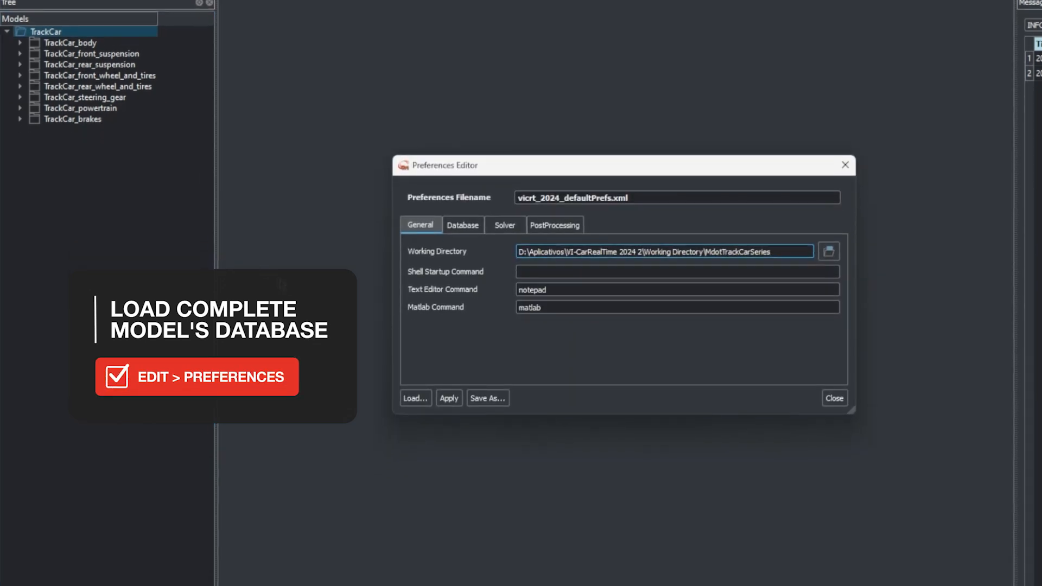
left_click(463, 224)
left_click(666, 365)
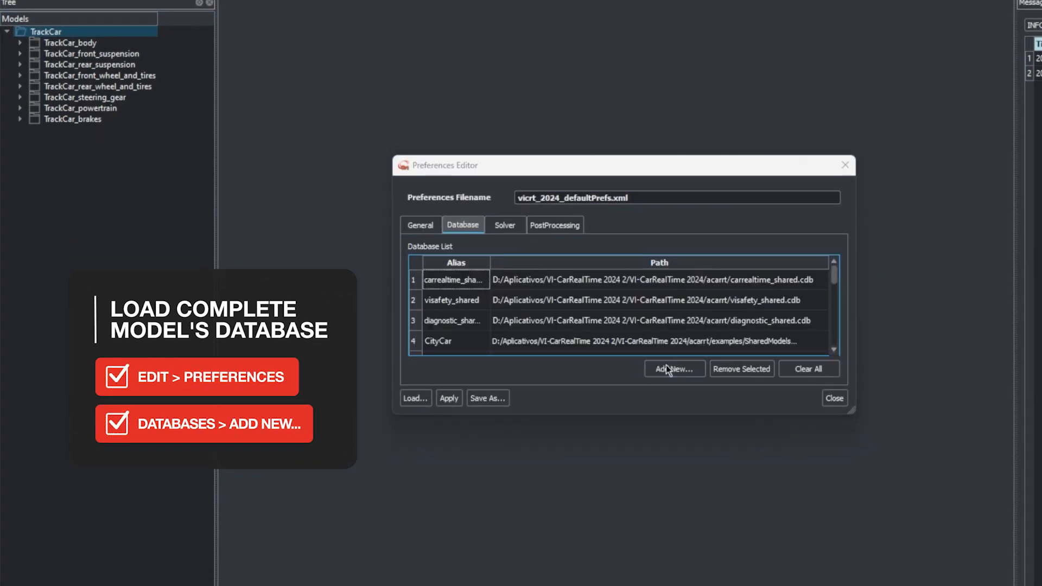
double_click(564, 357)
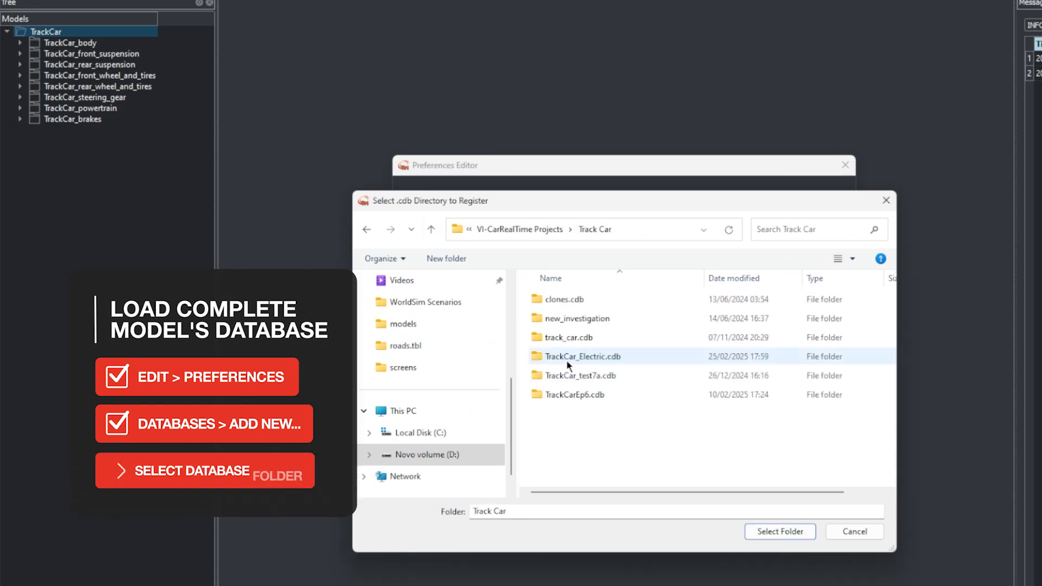
left_click(570, 356)
left_click(774, 532)
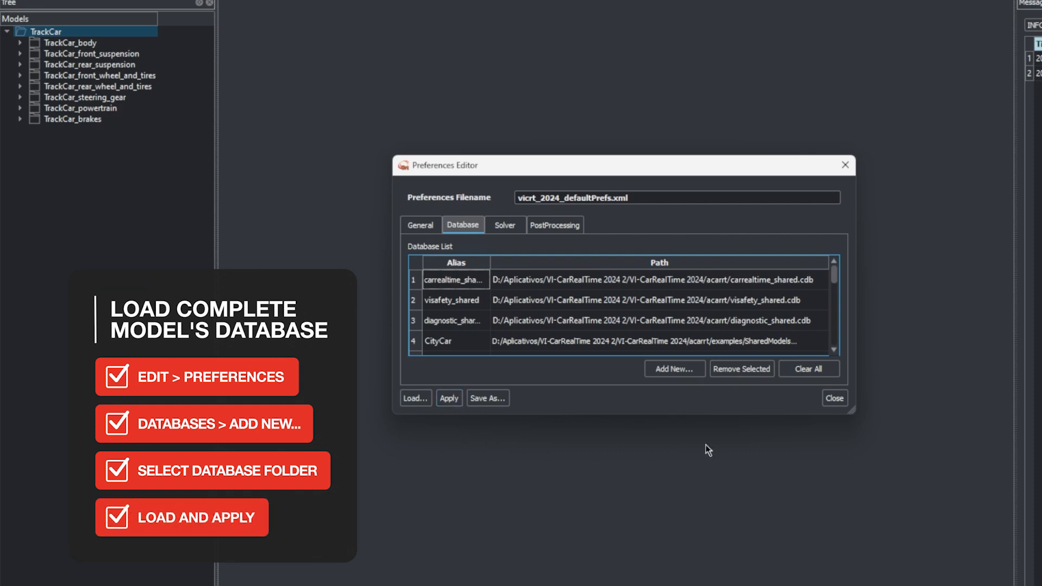
left_click(834, 399)
Step: Load the TrackCar_Electric.xml model from the mdids://TrackCar_Electric/ database
right_click(101, 216)
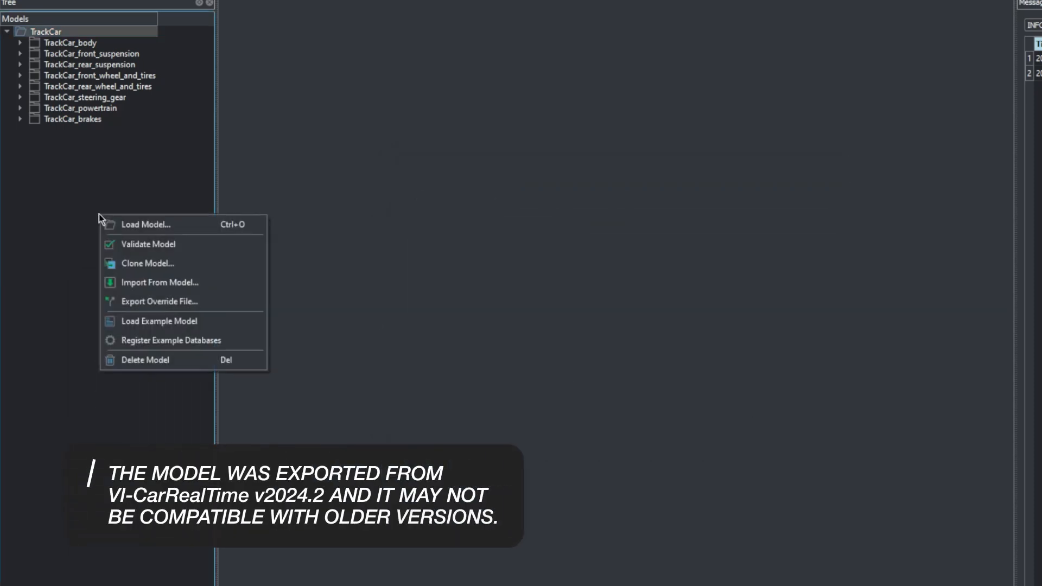
left_click(111, 226)
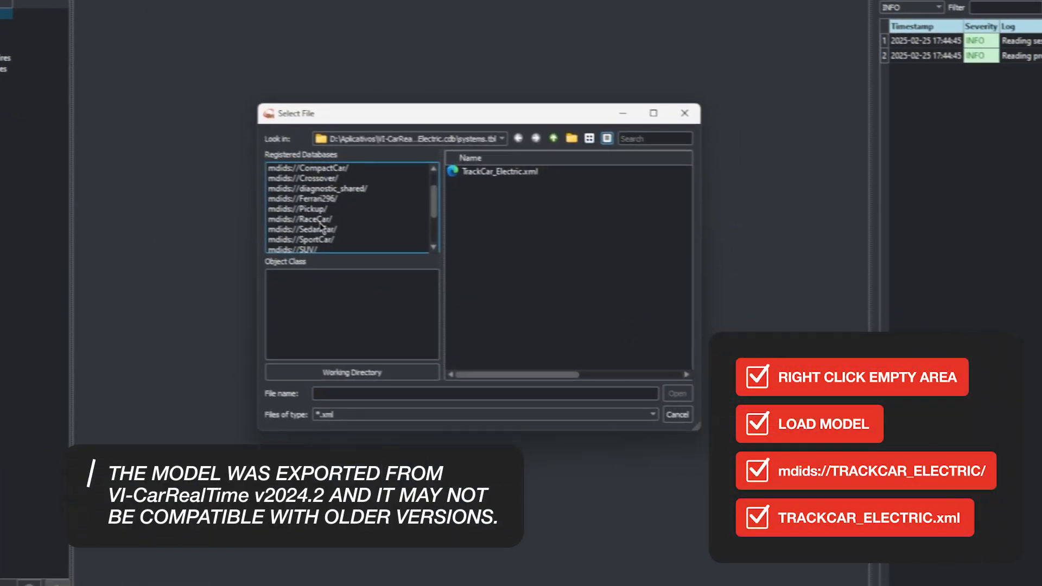
scroll(321, 227, "down", 1)
left_click(324, 239)
left_click(497, 171)
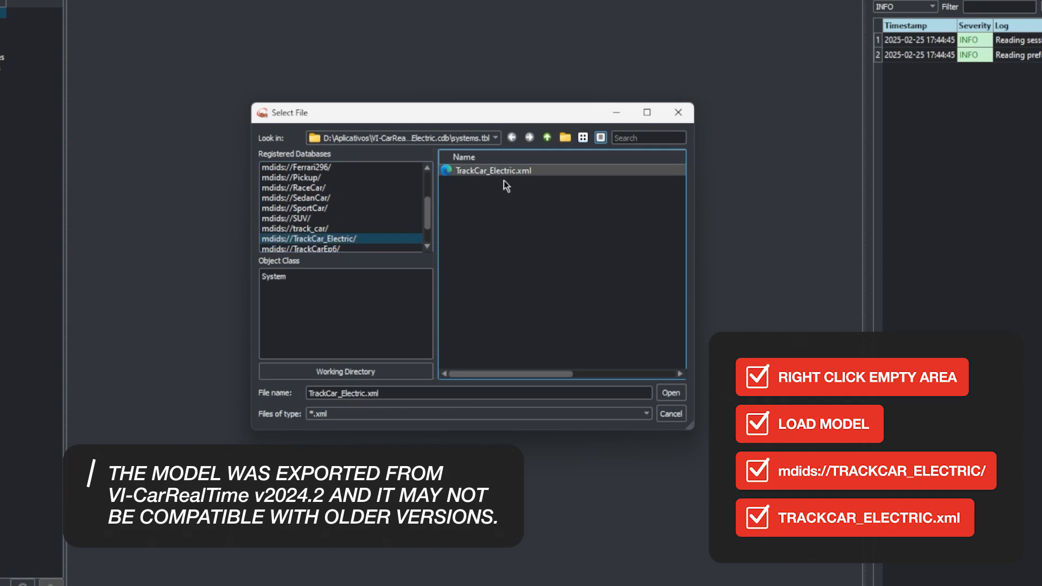
left_click(677, 394)
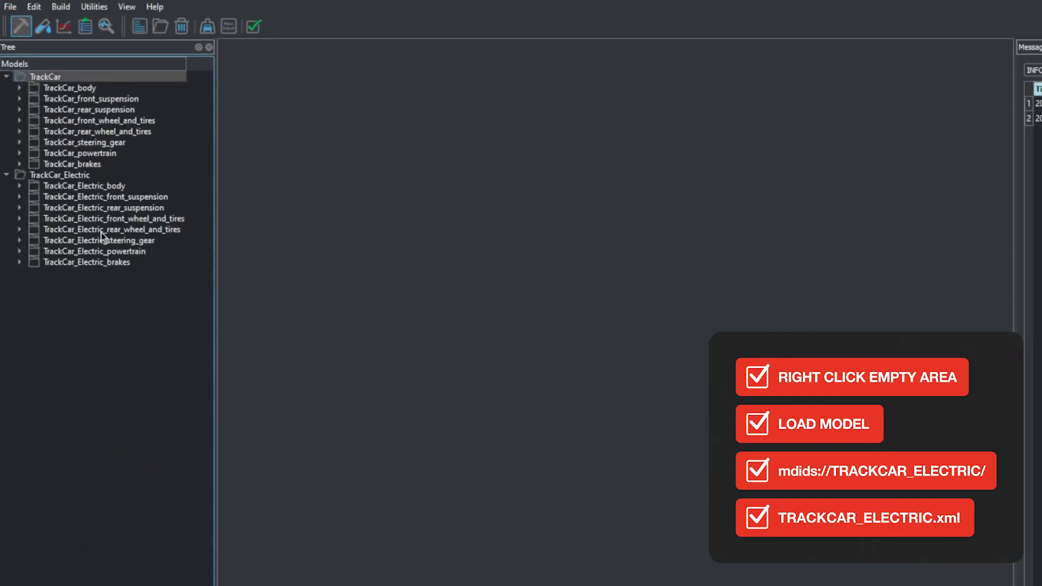
Step: Review the TrackCar_Electric body's mass properties, the braking system settings and the full vehicle's subsystem definition
left_click(99, 187)
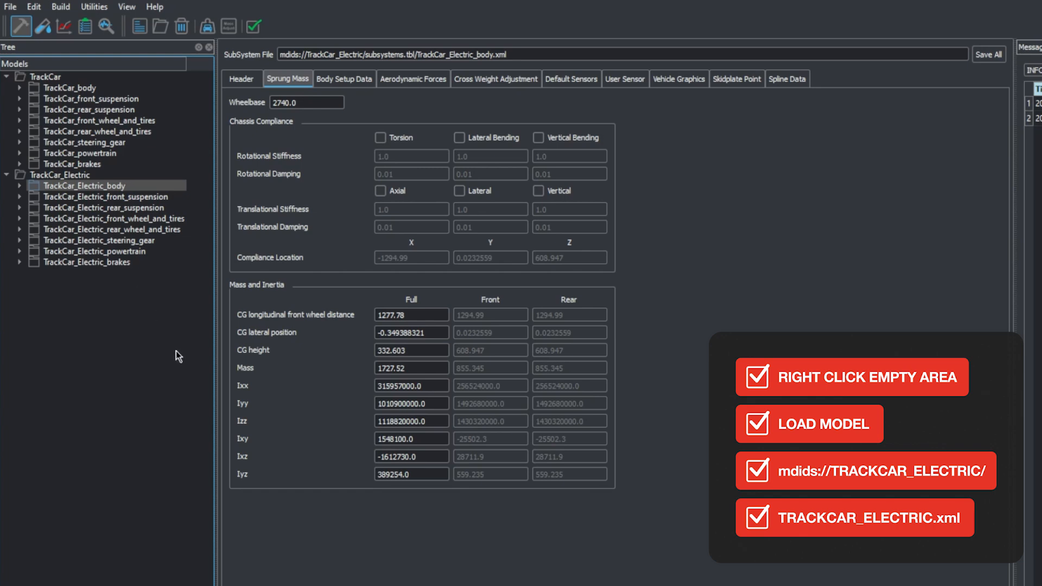
left_click(399, 369)
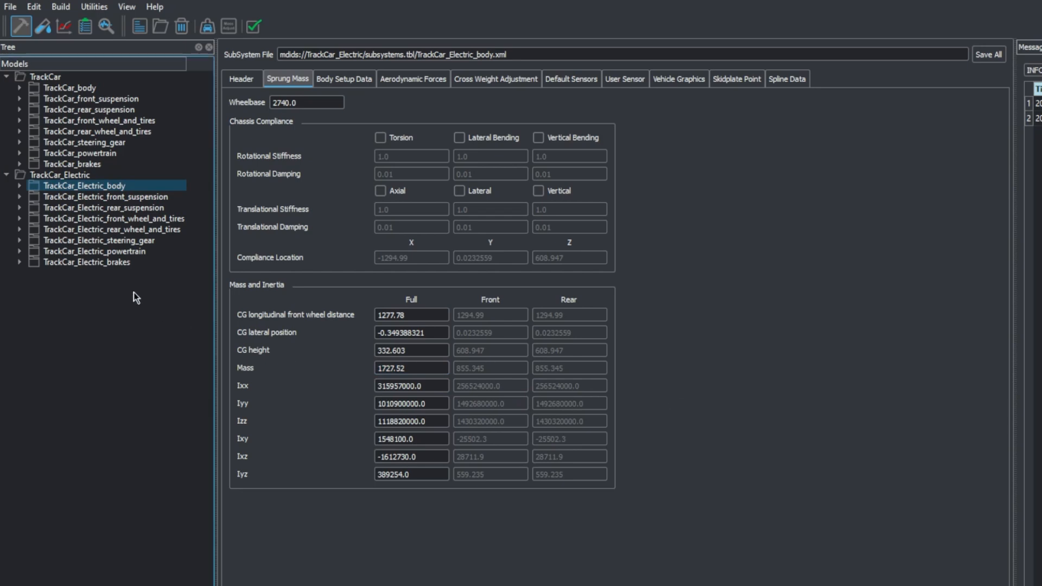
left_click(111, 264)
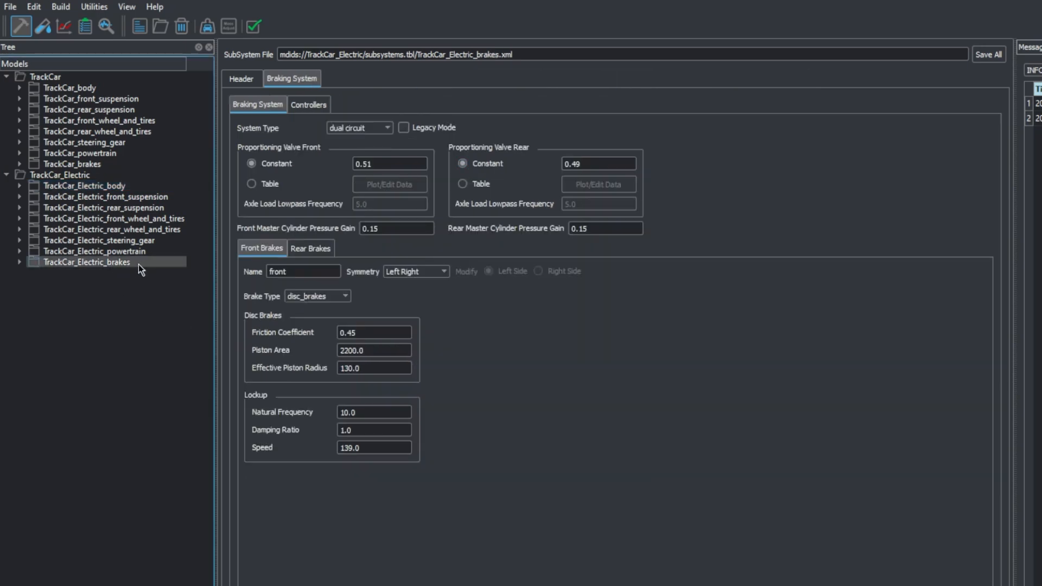
left_click(76, 177)
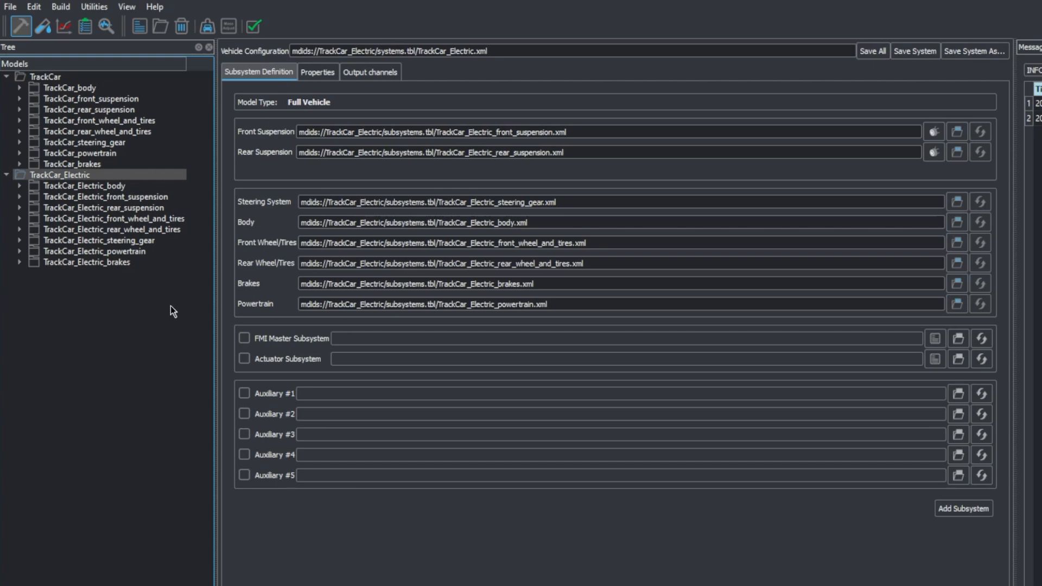
Step: Examine the TrackCar_Electric powertrain's drive type options, battery, rear differential, and rear axle motor properties and controllers
left_click(126, 252)
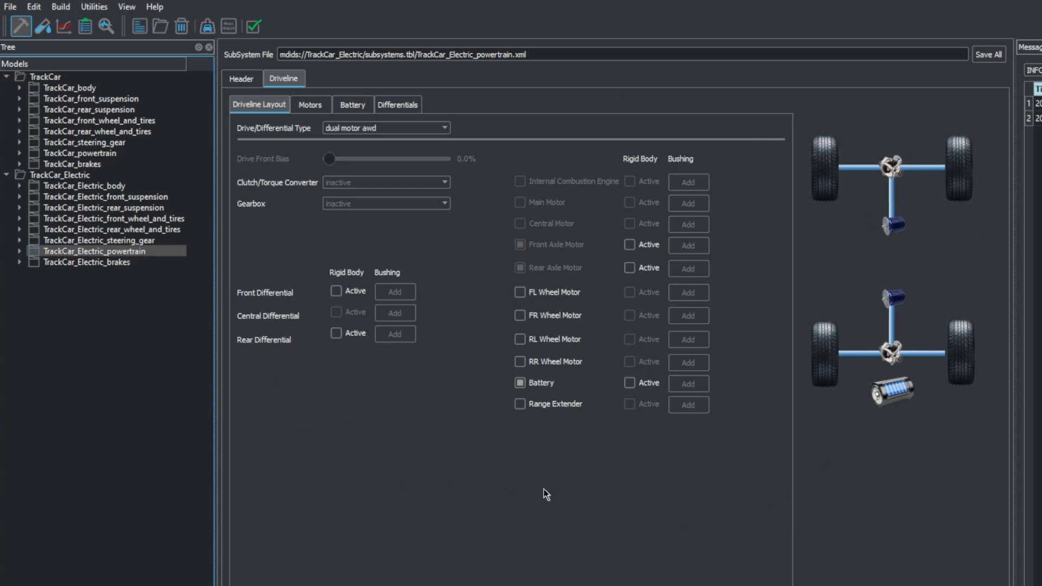
left_click(447, 129)
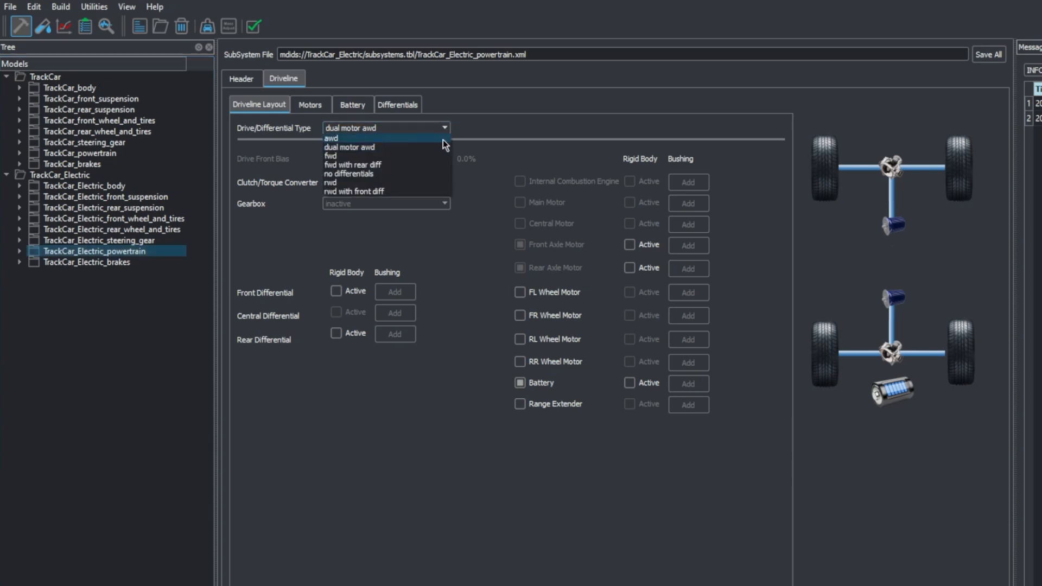
left_click(522, 138)
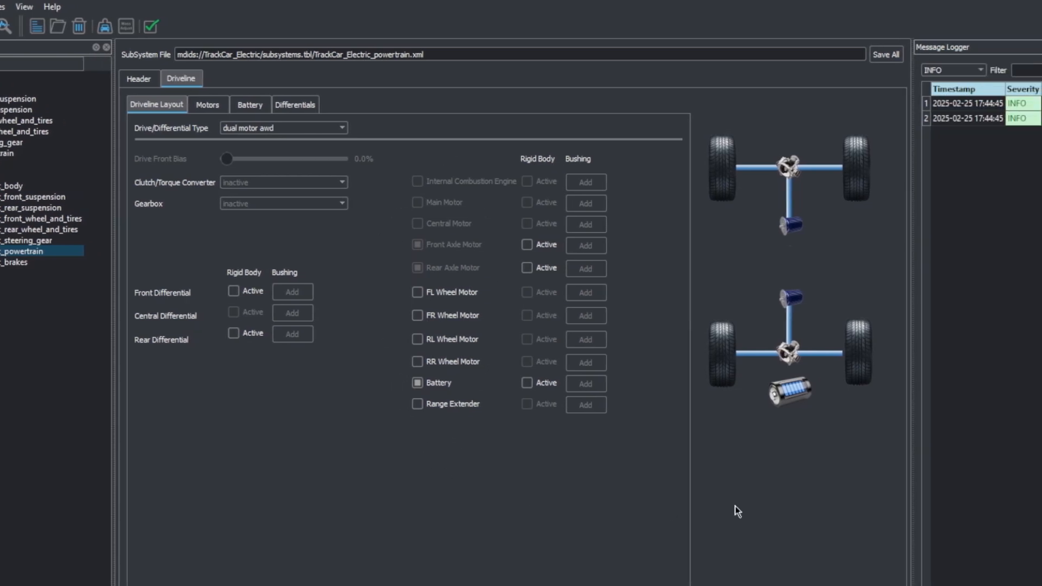
left_click(787, 403)
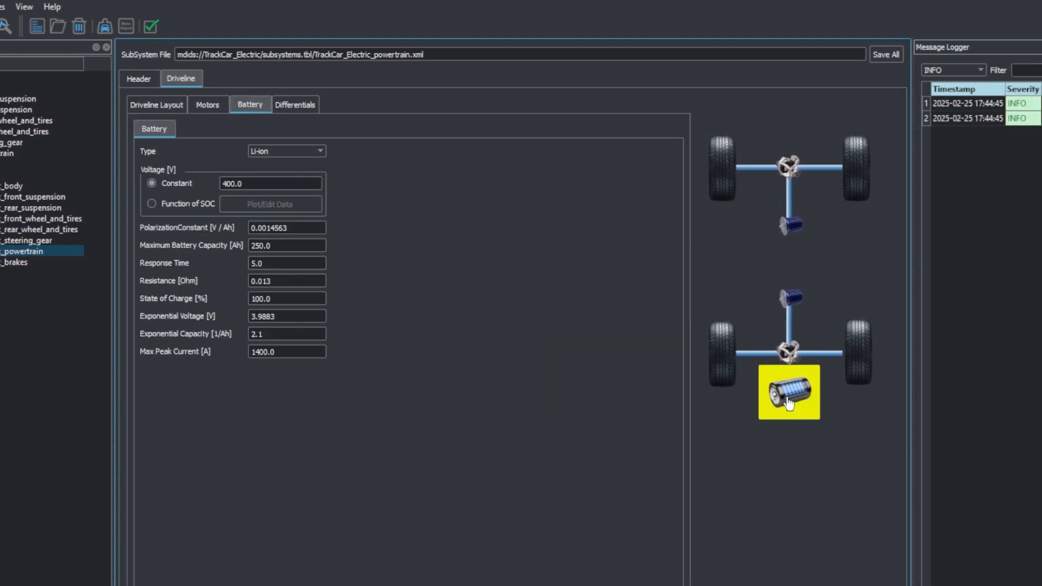
left_click(791, 353)
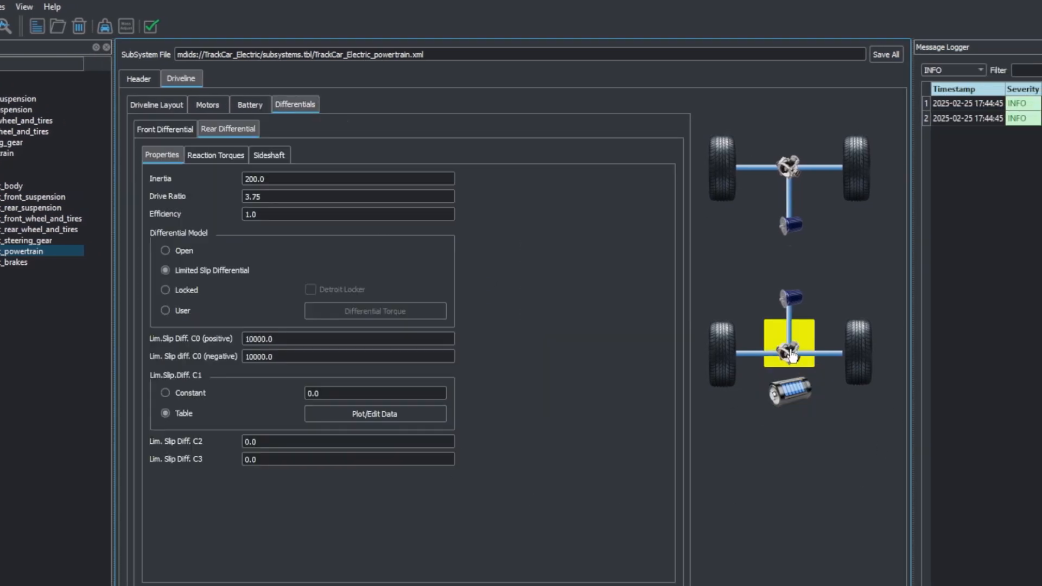
left_click(792, 298)
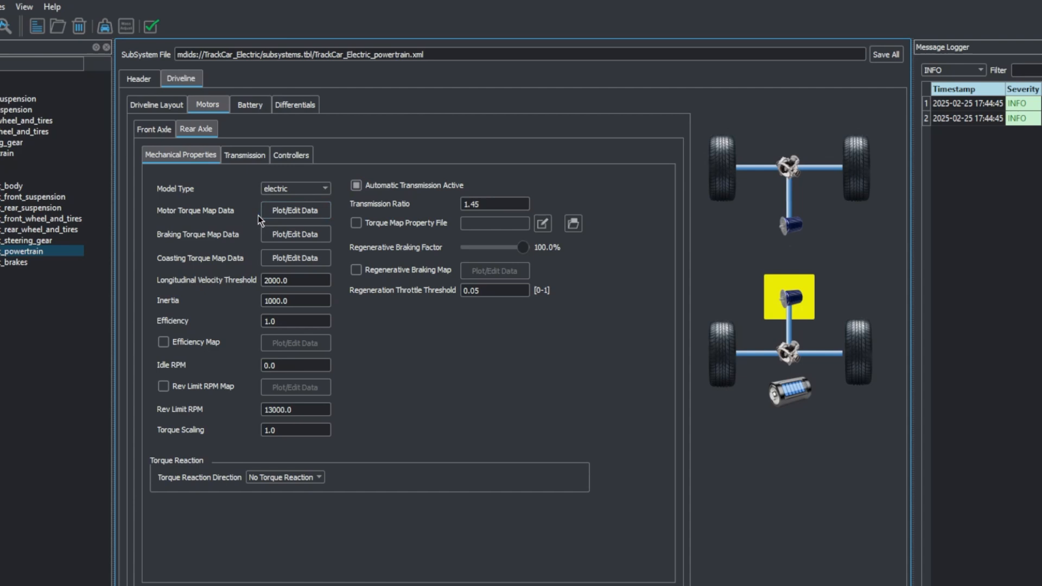
left_click(292, 159)
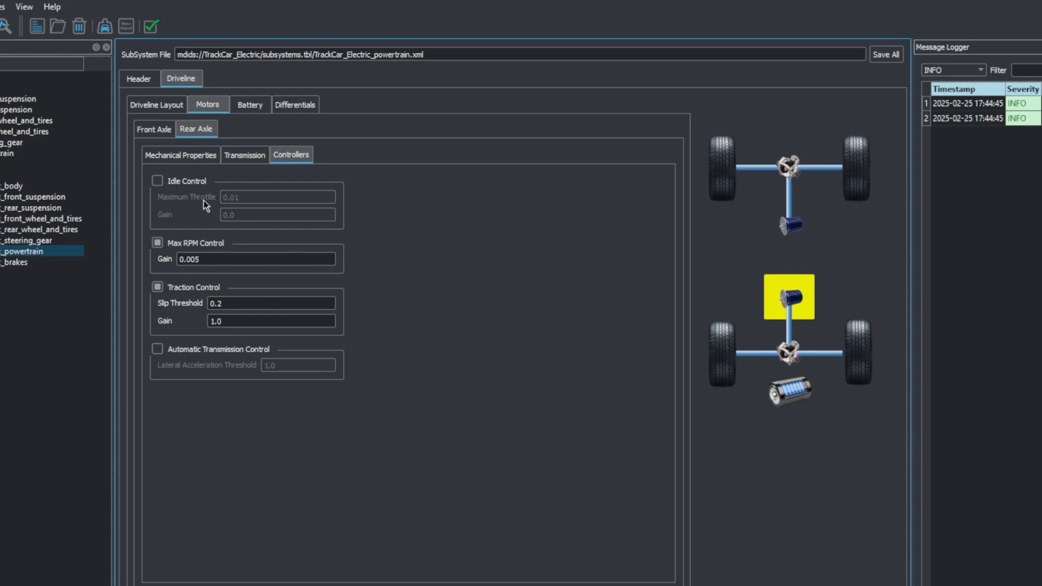
Step: In the driveline layout, try activating the rigid bodies of the front and rear differentials and switch both off again
left_click(146, 105)
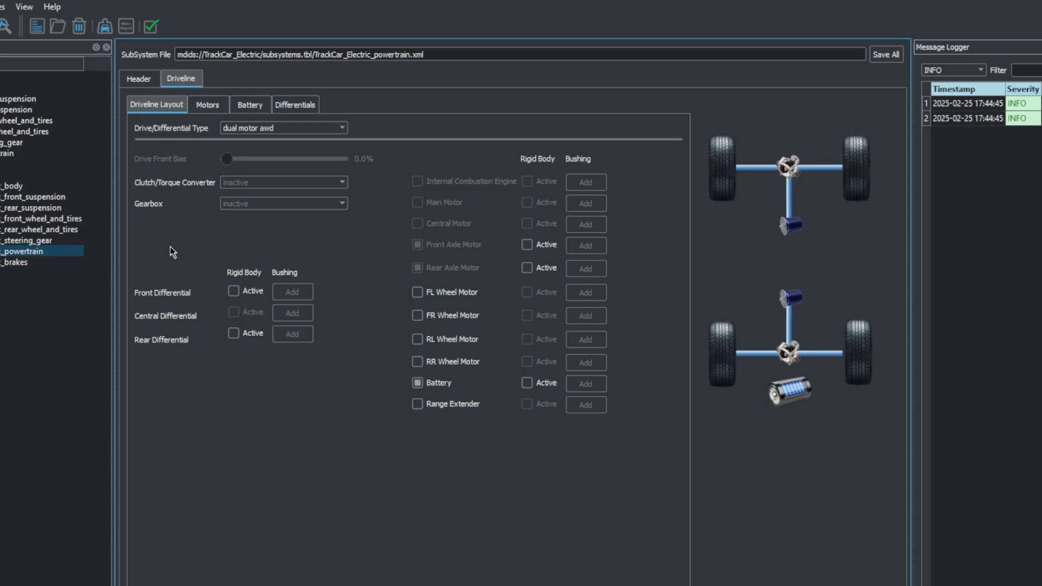
left_click(234, 291)
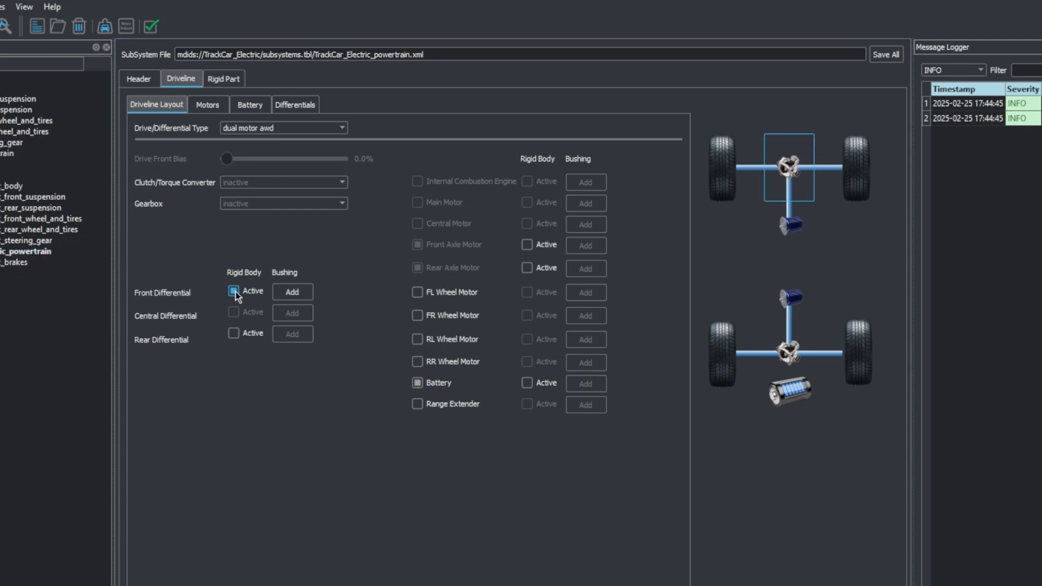
left_click(234, 333)
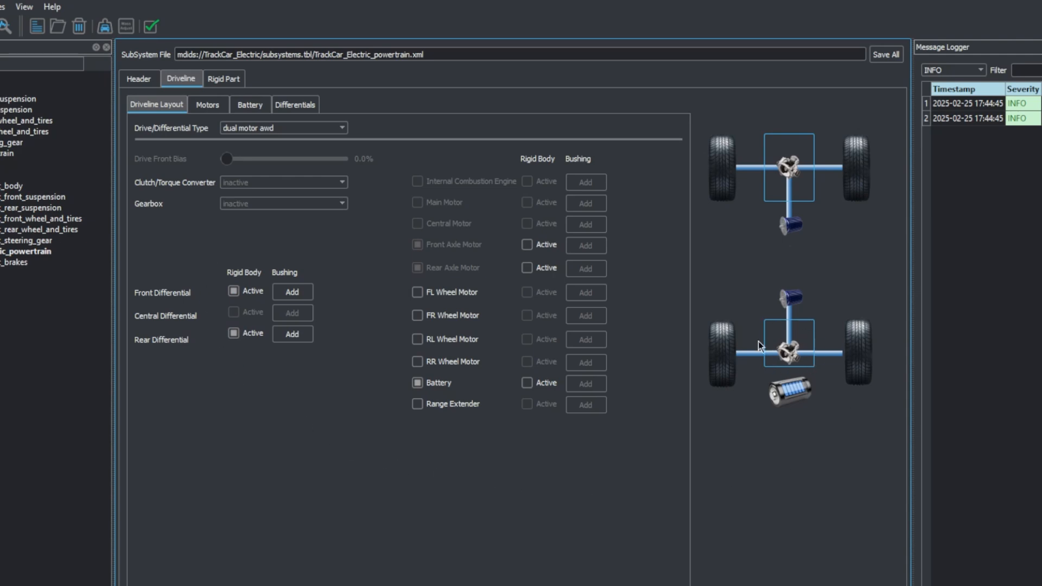
left_click(233, 334)
left_click(234, 293)
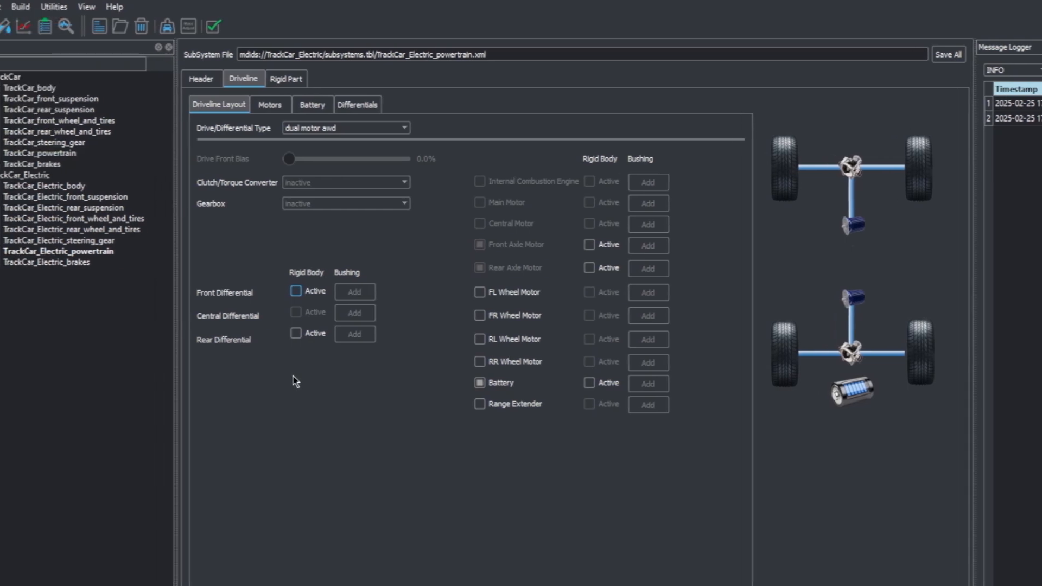
Step: Inspect the combustion TrackCar powertrain's driveline layout and its engine's mechanical, fuel consumption and ram air data
left_click(108, 154)
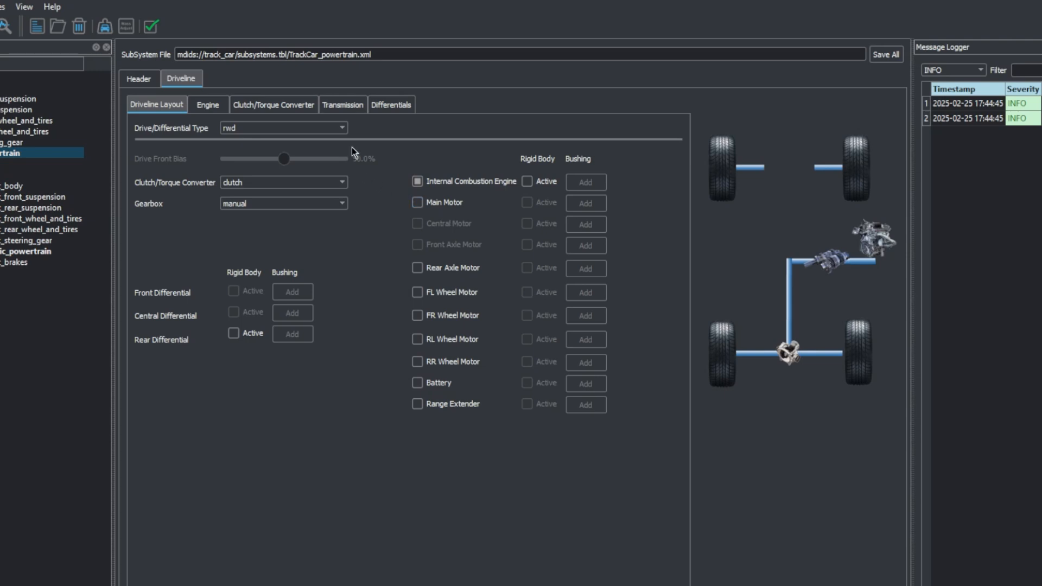
left_click(874, 241)
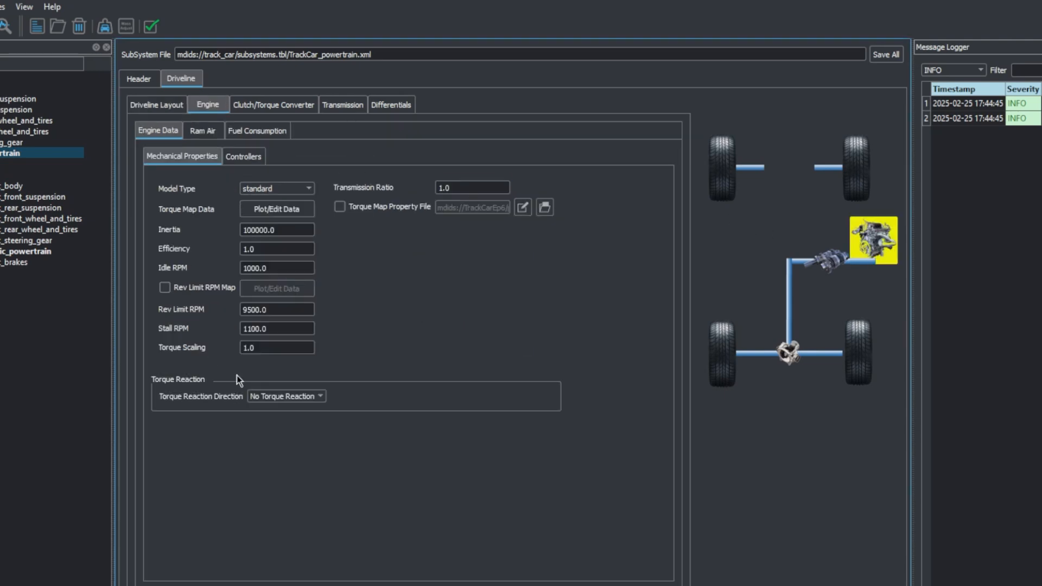
left_click(279, 134)
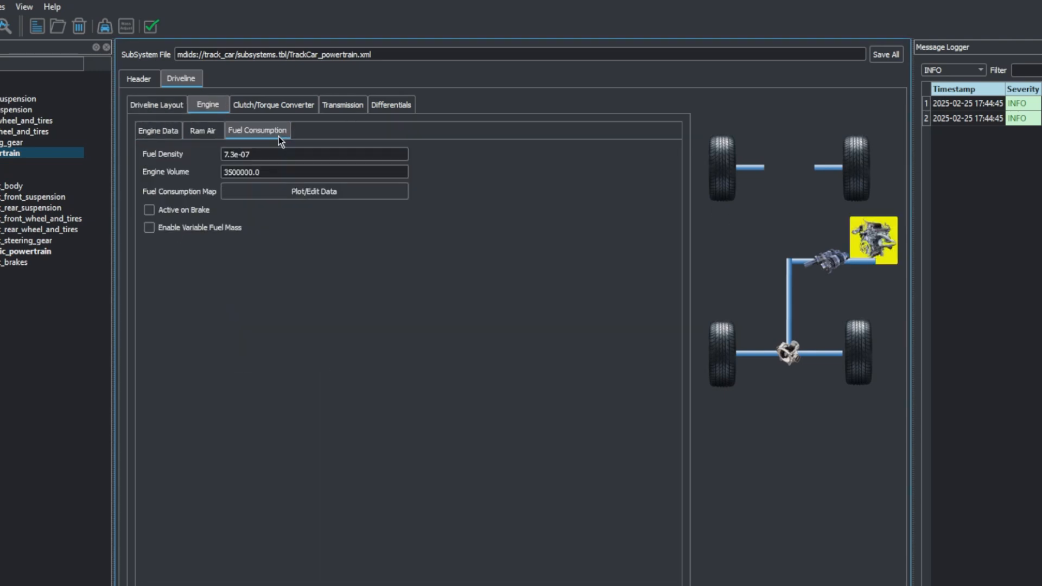
left_click(208, 133)
left_click(152, 134)
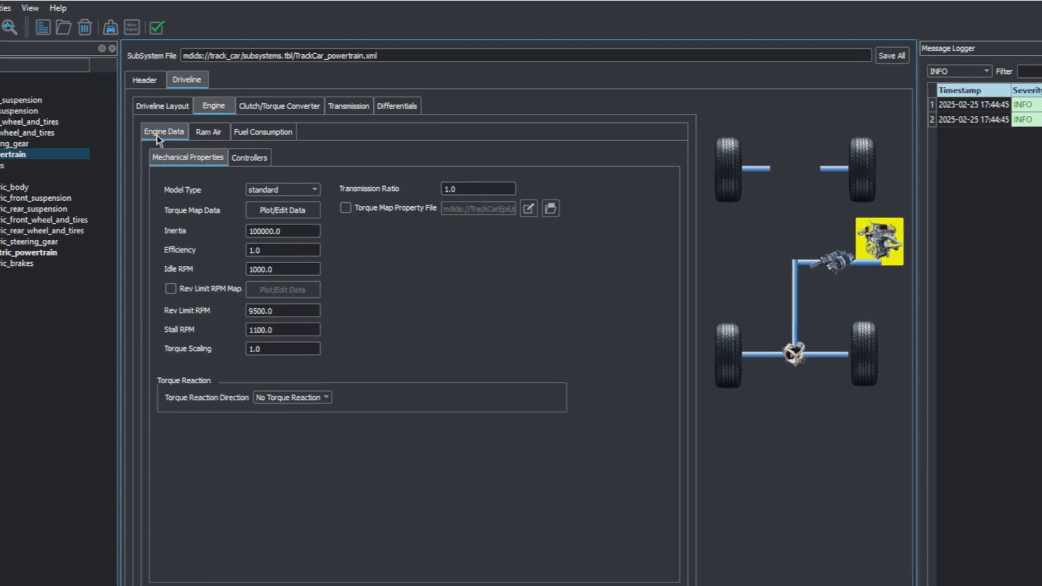
Step: Check which help documentation is available and return to the TrackCar_Electric powertrain's driveline layout
left_click(49, 11)
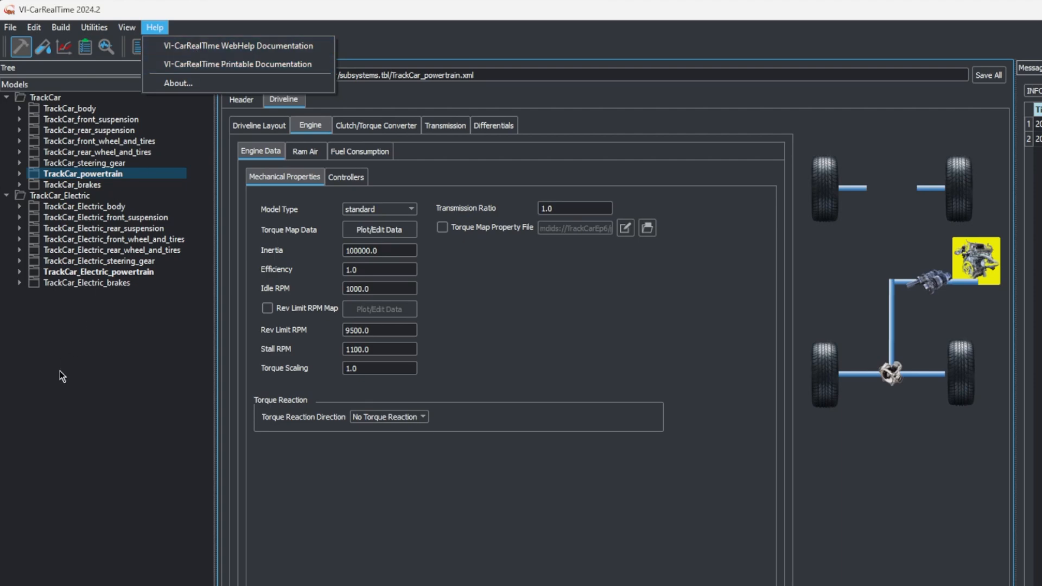
left_click(87, 272)
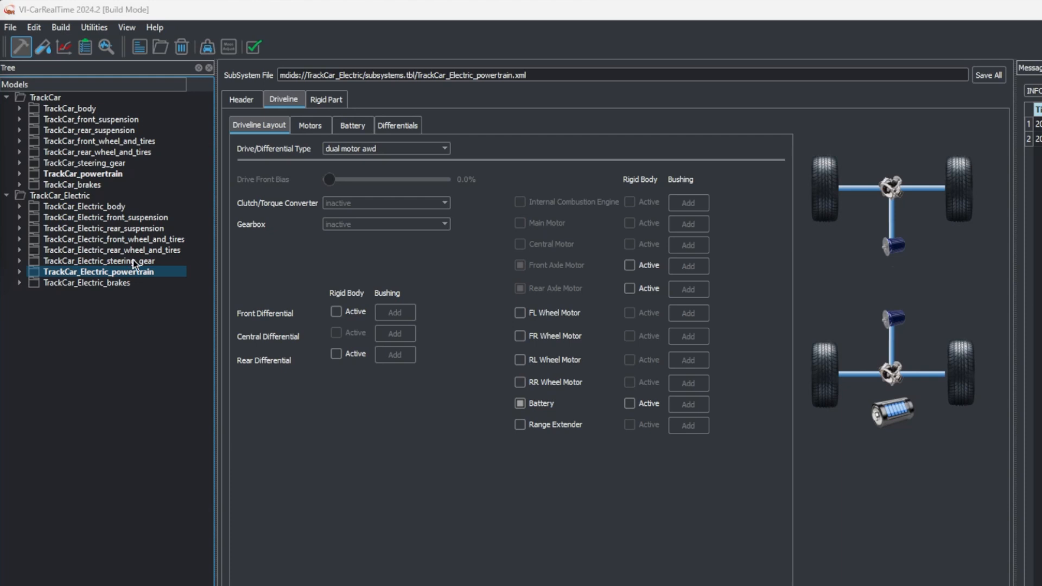
Step: Examine the TrackCar_Electric suspension, wheel and tire, steering gear and body subsystems, and return to its full-vehicle subsystem definition
left_click(129, 218)
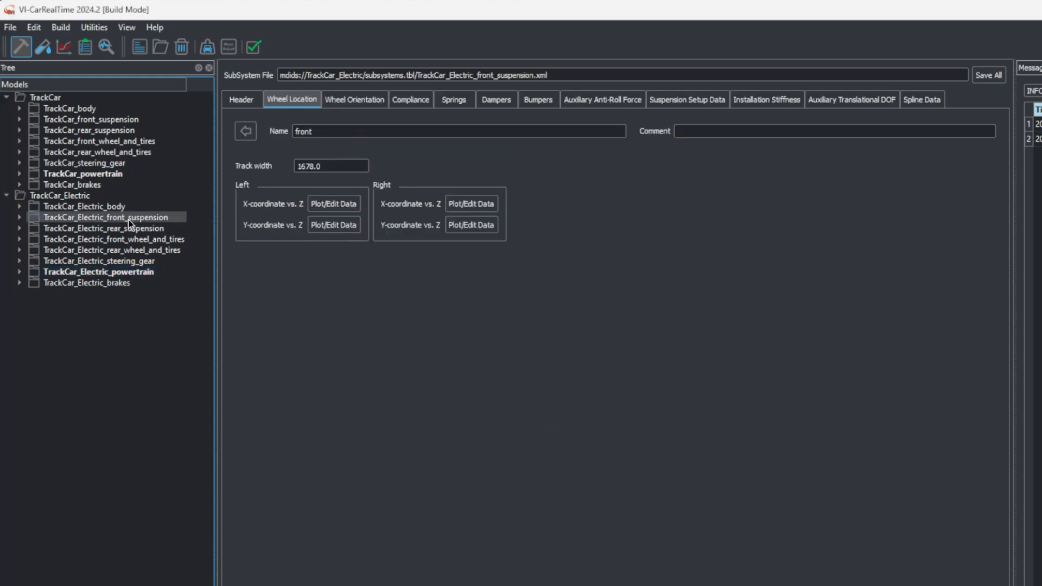
left_click(128, 228)
left_click(127, 240)
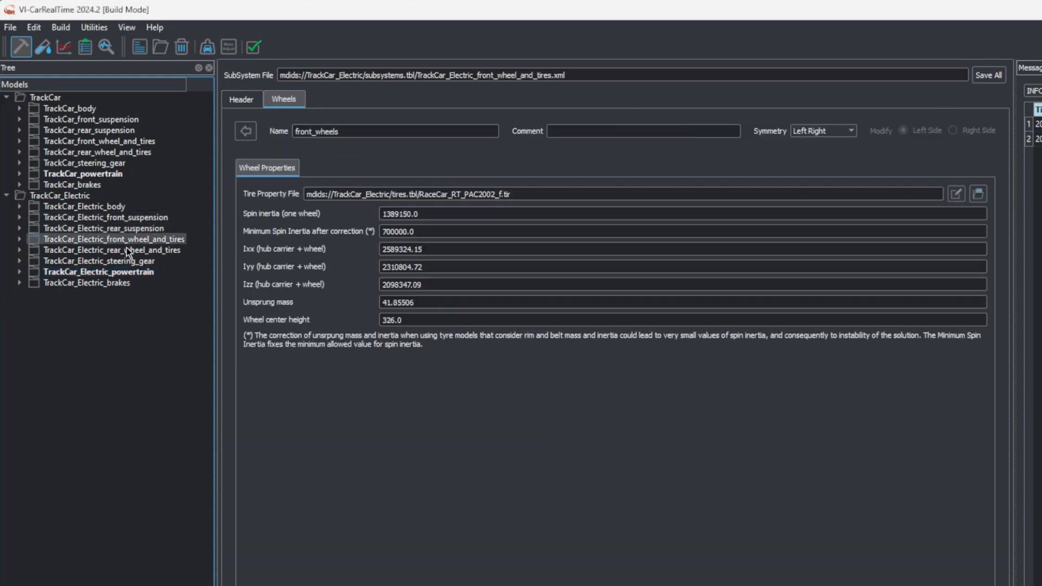
left_click(128, 250)
left_click(127, 258)
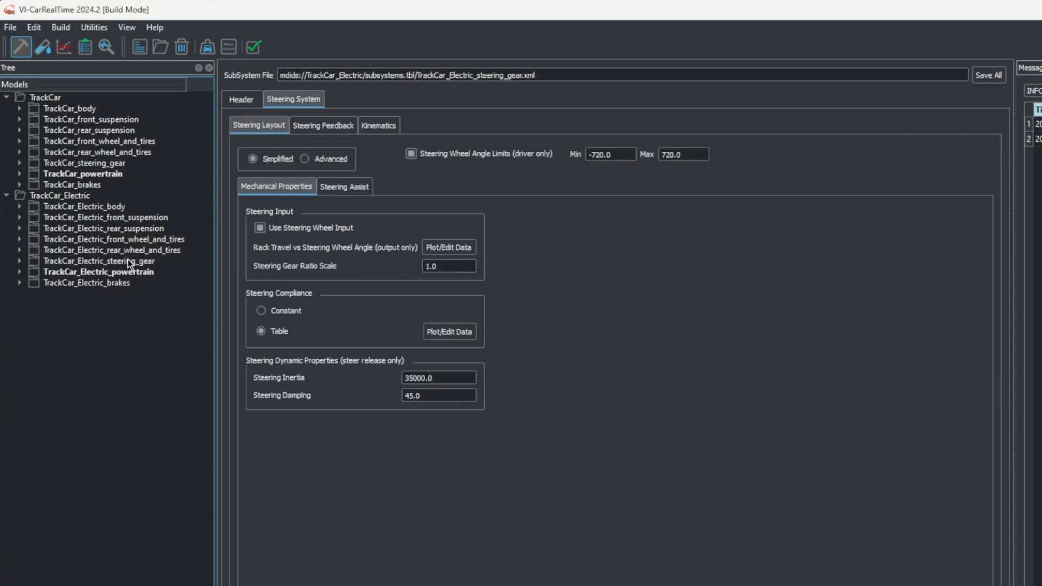
left_click(116, 209)
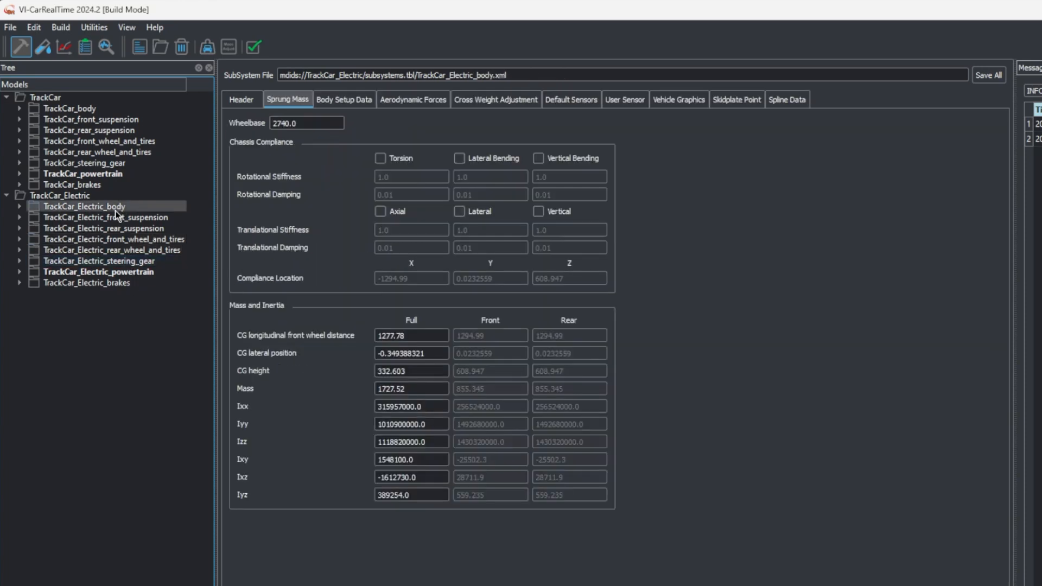
left_click(82, 197)
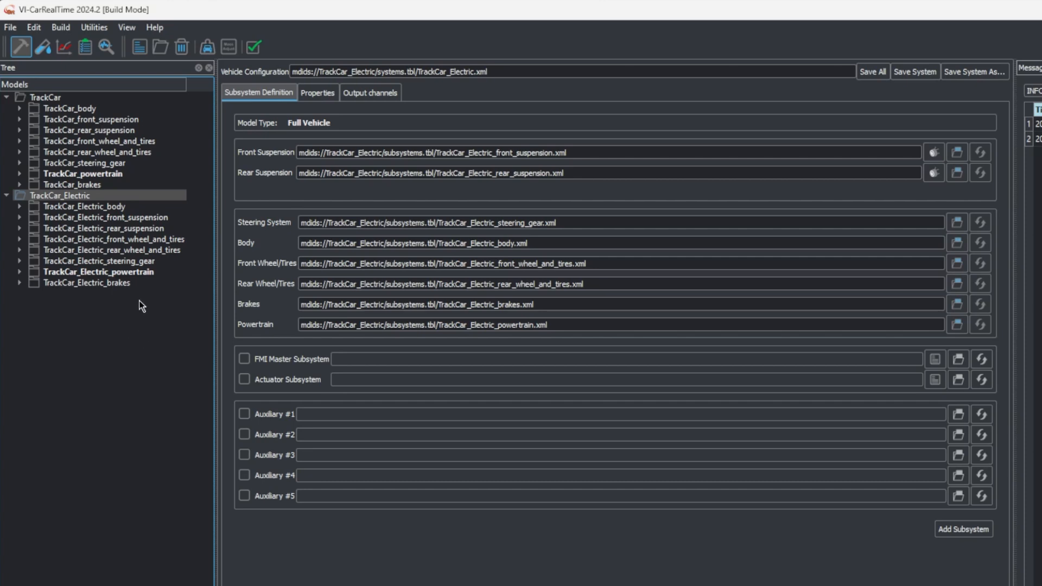
Step: Switch to test mode and make three copies of the TrackCar_crc event in fingerprint_ConstantRadius
left_click(47, 53)
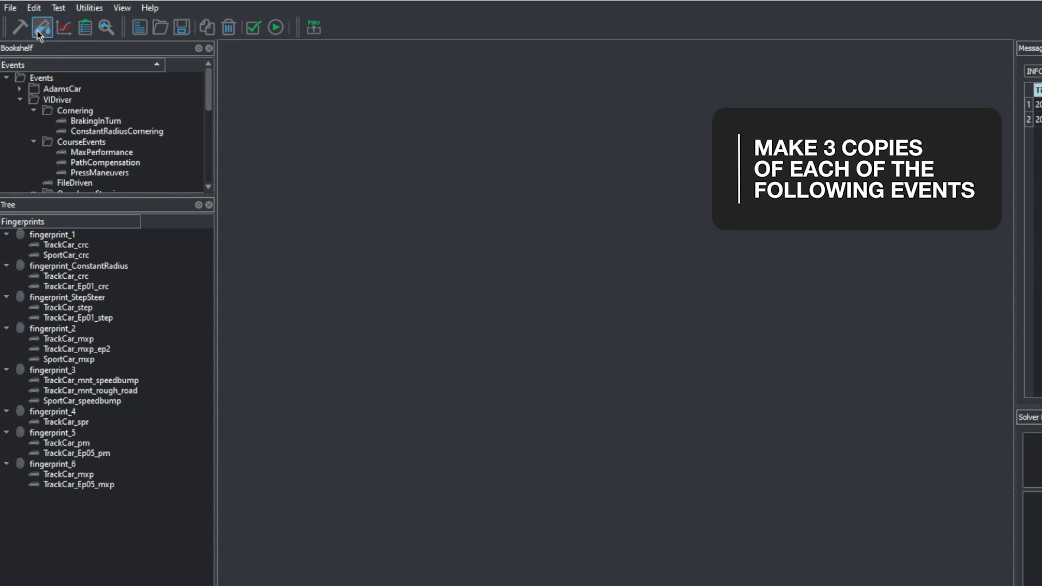
left_click(85, 277)
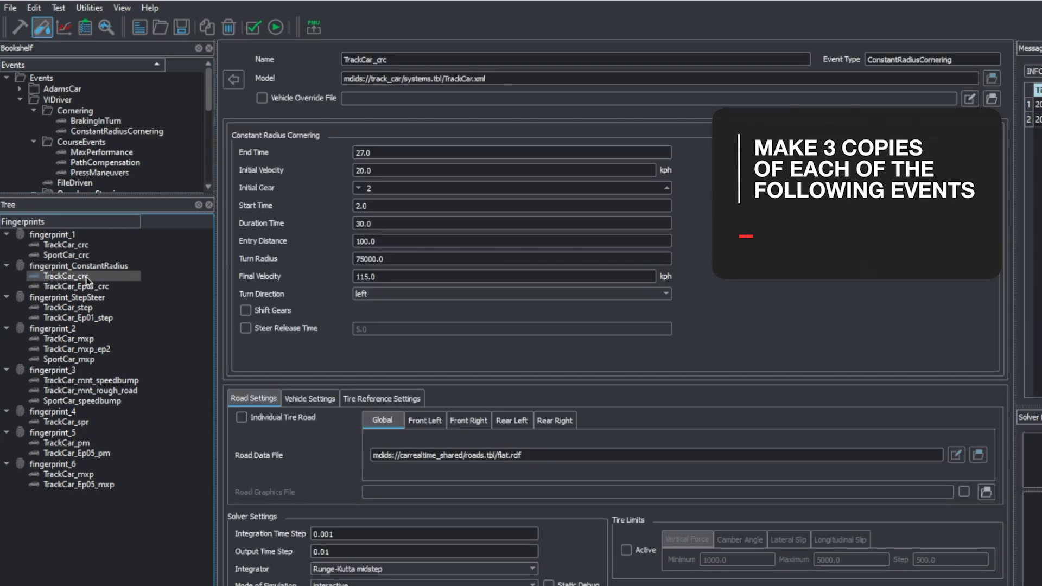
right_click(111, 277)
left_click(124, 347)
right_click(112, 277)
left_click(115, 346)
right_click(87, 276)
left_click(124, 345)
left_click(108, 298)
left_click(108, 308)
left_click(111, 317)
left_click(111, 298)
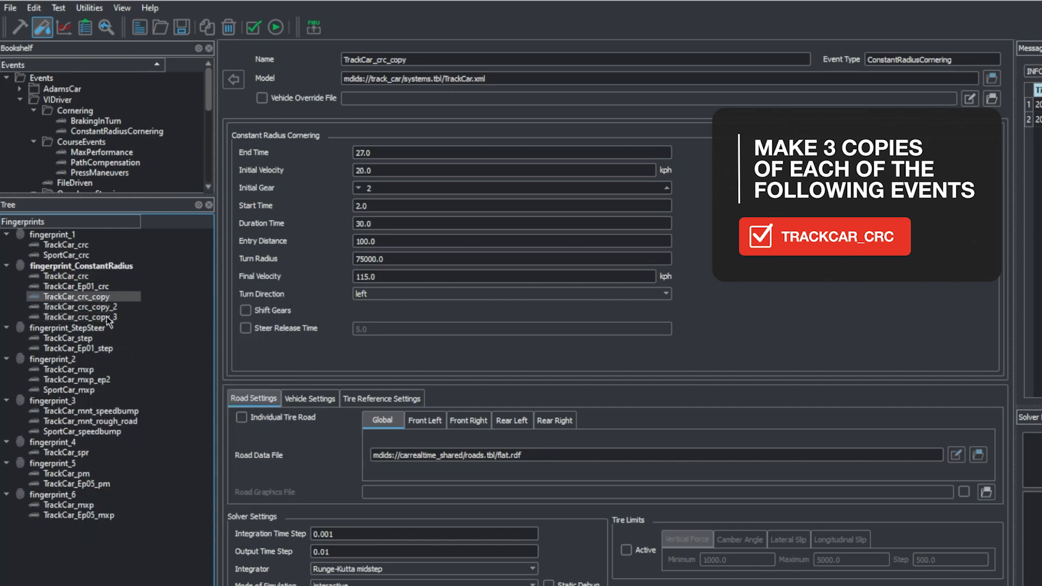
left_click(108, 319, "shift")
Step: Make three copies of the TrackCar_step event in fingerprint_StepSteer and select the copies together
left_click(97, 338)
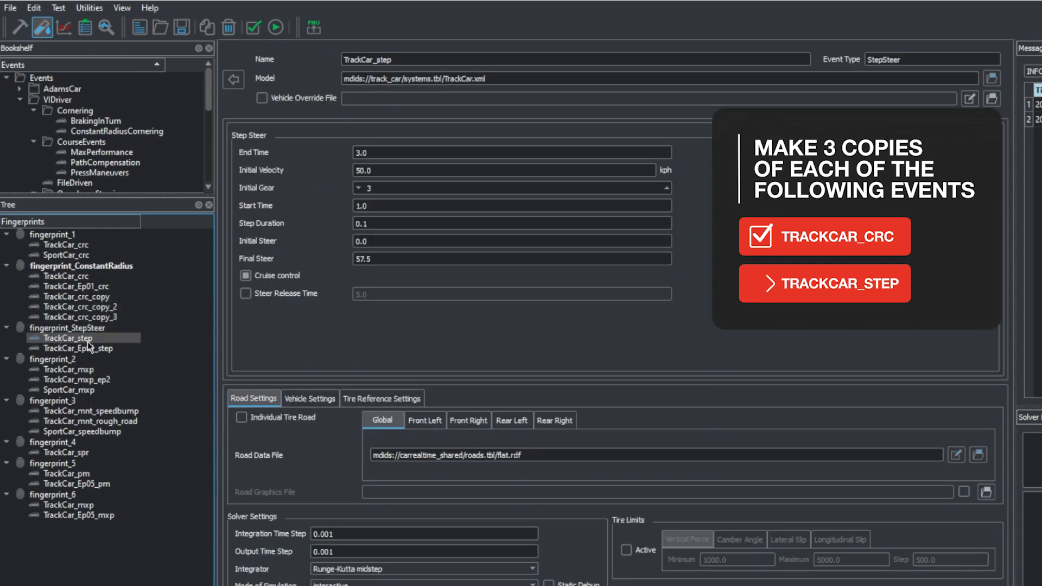
right_click(73, 342)
left_click(117, 405)
right_click(81, 338)
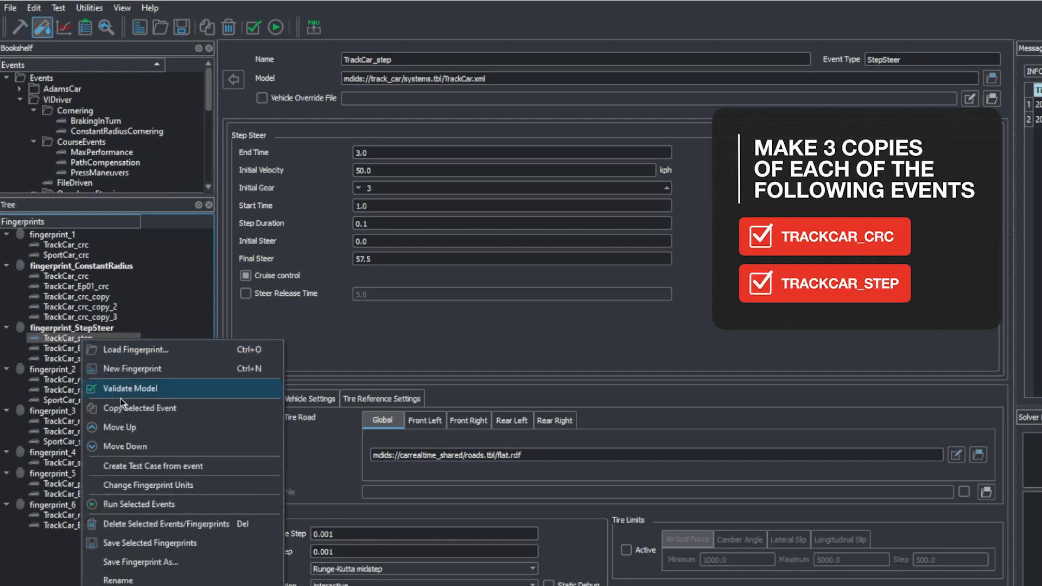
left_click(119, 405)
right_click(85, 341)
left_click(119, 405)
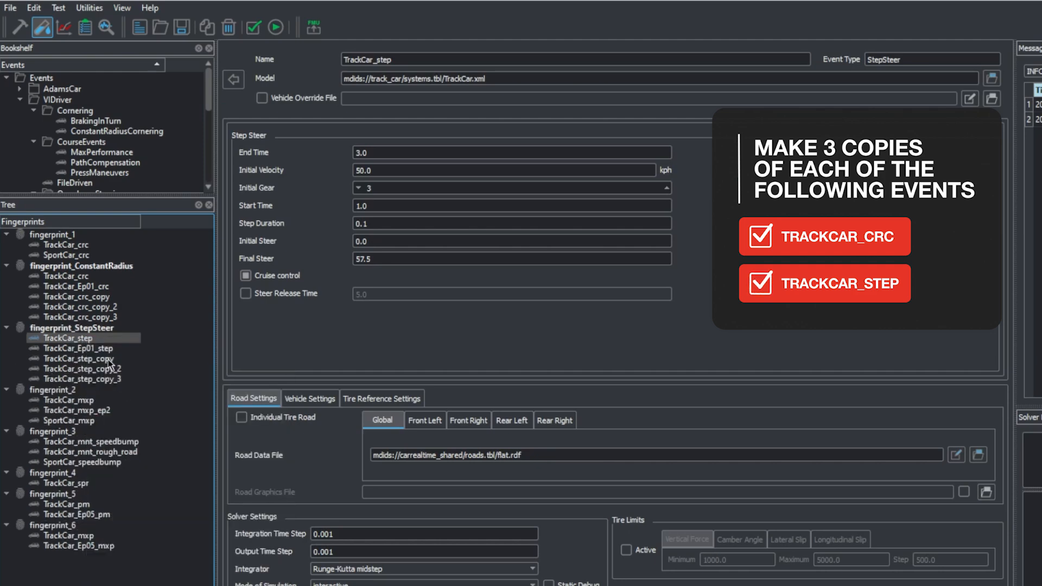
left_click(108, 360)
left_click(109, 379, "shift")
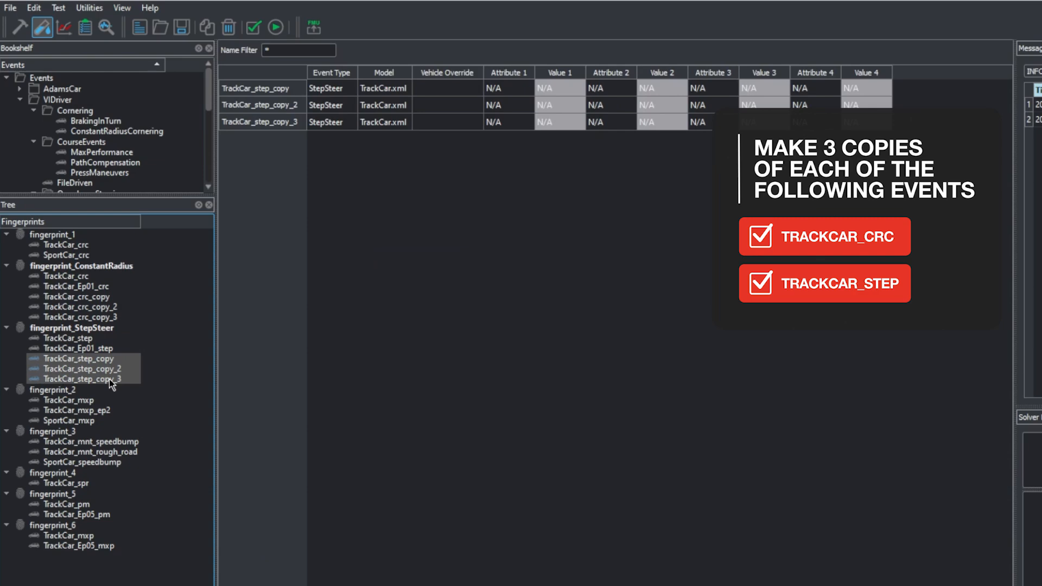
Step: Make three copies of the TrackCar_mxp event in fingerprint_2 and select the copies together
left_click(92, 402)
right_click(93, 402)
left_click(122, 470)
right_click(96, 413)
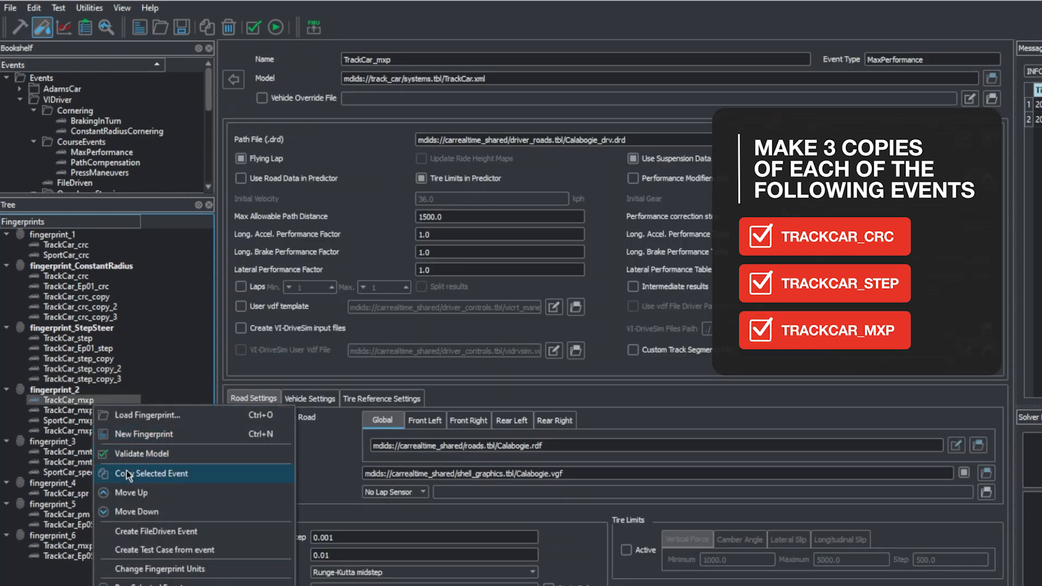
left_click(122, 470)
right_click(93, 404)
left_click(133, 465)
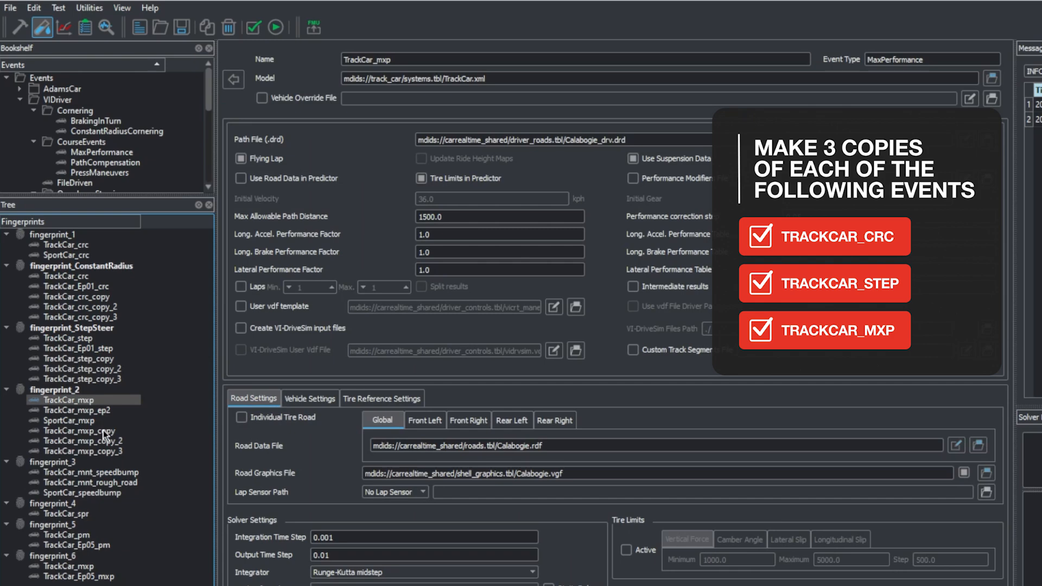
left_click(103, 434)
left_click(118, 452, "shift")
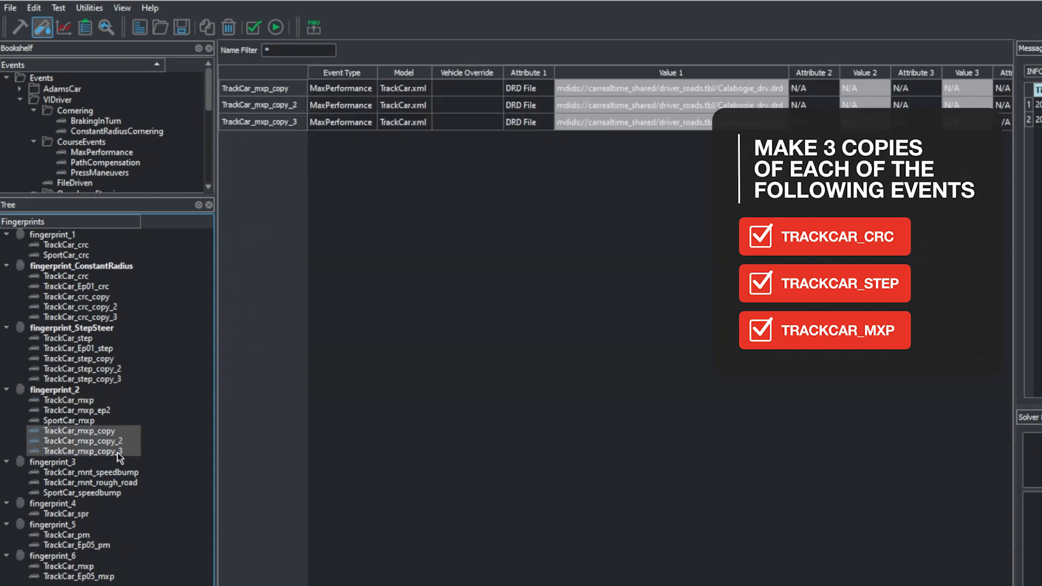
Step: Make three copies of the TrackCar_mnt_speedbump event in fingerprint_3
left_click(108, 472)
right_click(117, 472)
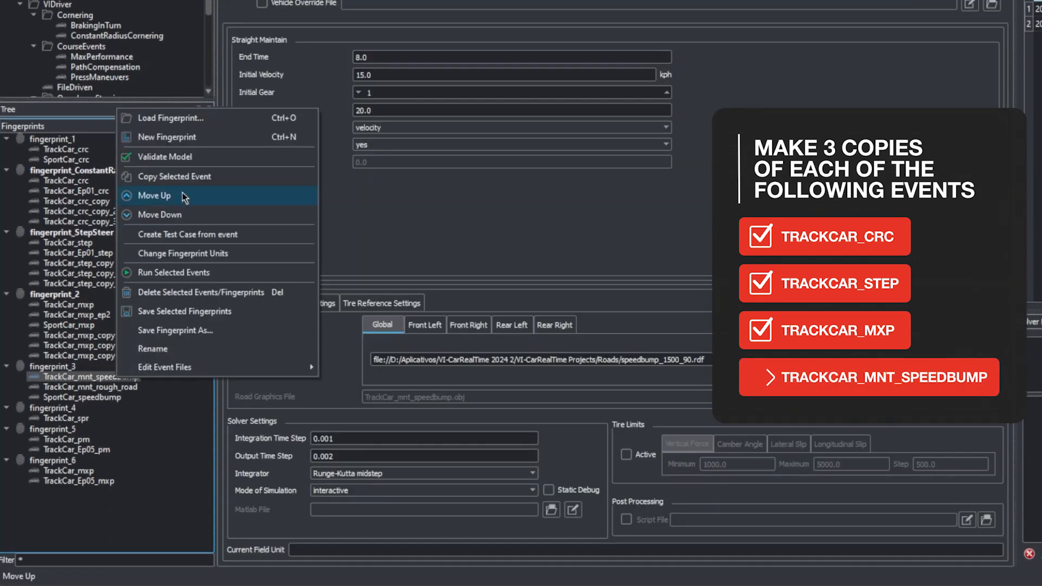
left_click(174, 176)
right_click(135, 379)
left_click(193, 176)
right_click(133, 379)
left_click(190, 178)
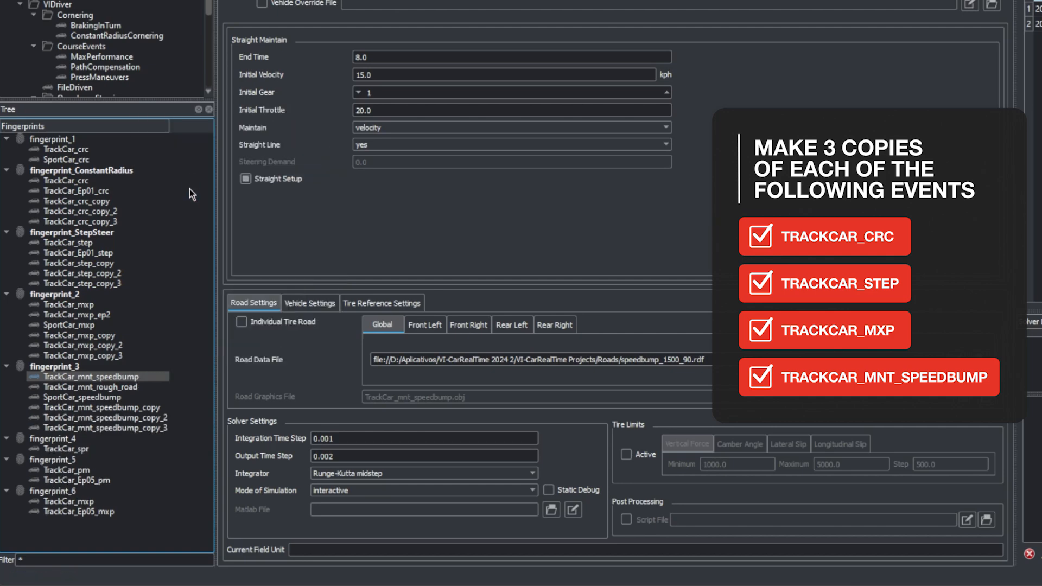
Step: Make three copies of the TrackCar_mnt_rough_road event in fingerprint_3
left_click(126, 386)
right_click(124, 387)
left_click(173, 204)
right_click(130, 390)
left_click(228, 184)
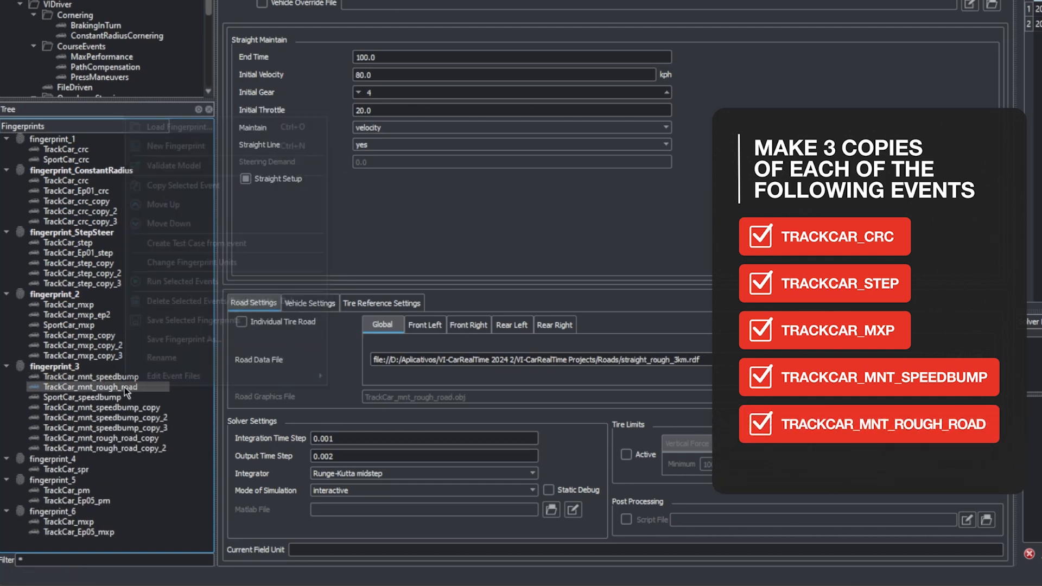
right_click(128, 390)
left_click(228, 184)
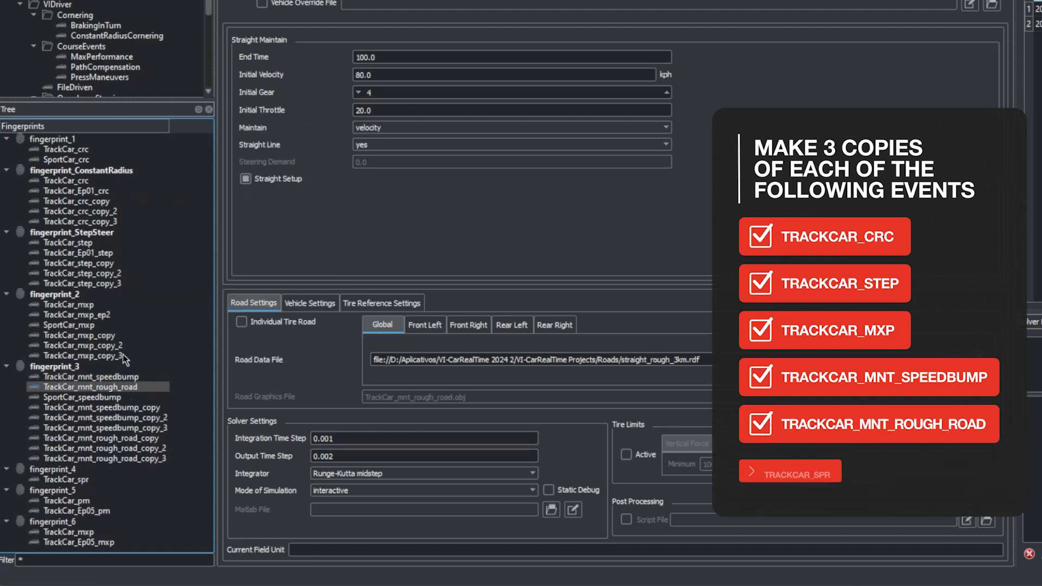
Step: Make three copies of the TrackCar_spr seven post rig event in fingerprint_4
left_click(84, 480)
right_click(83, 480)
left_click(146, 275)
right_click(86, 481)
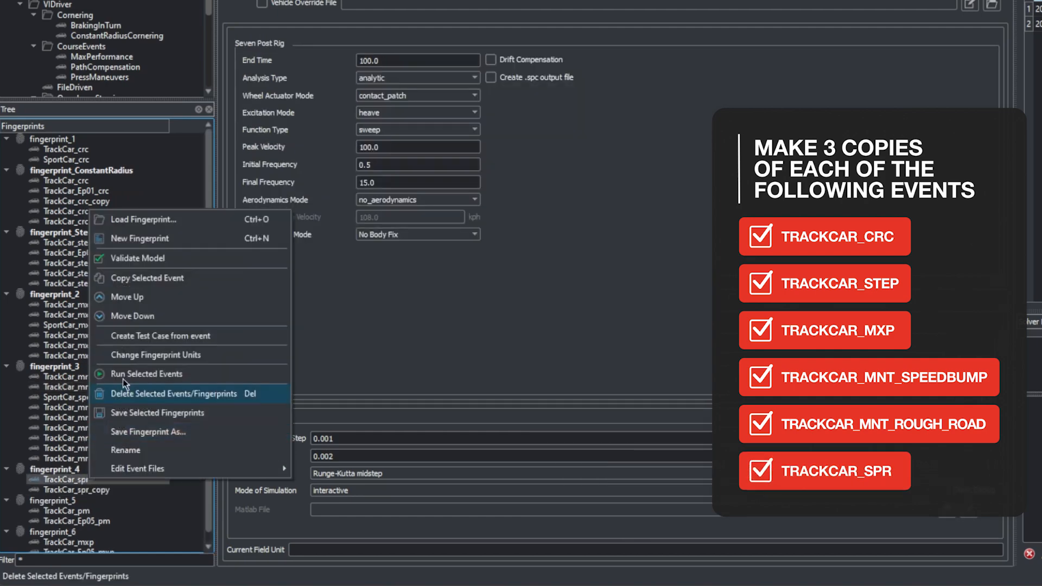
left_click(145, 276)
right_click(82, 484)
left_click(145, 279)
Step: Make three copies of the TrackCar_pm press maneuvers event in fingerprint_5
scroll(103, 508, "down", 1)
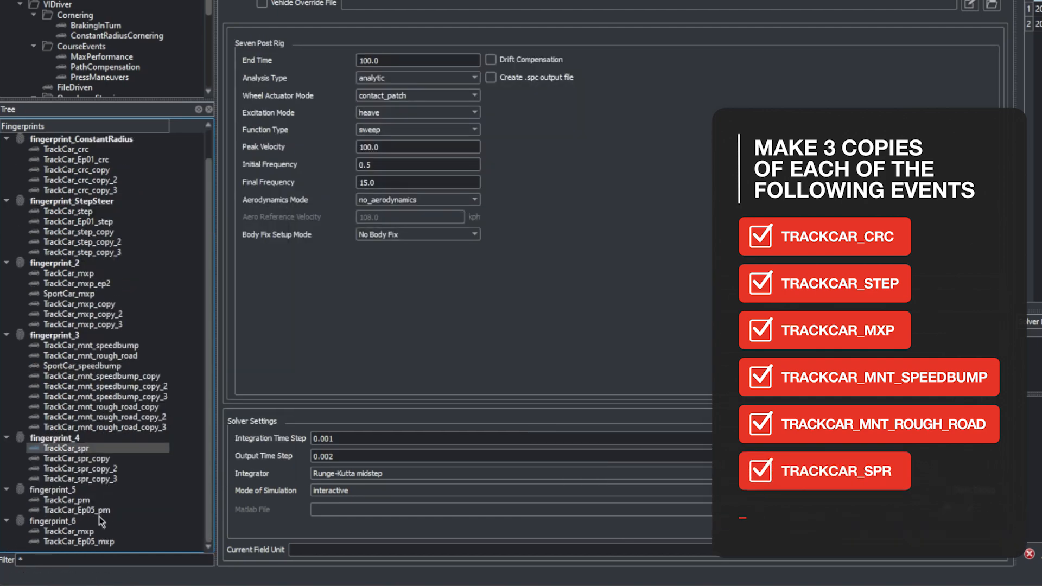
left_click(83, 500)
right_click(88, 500)
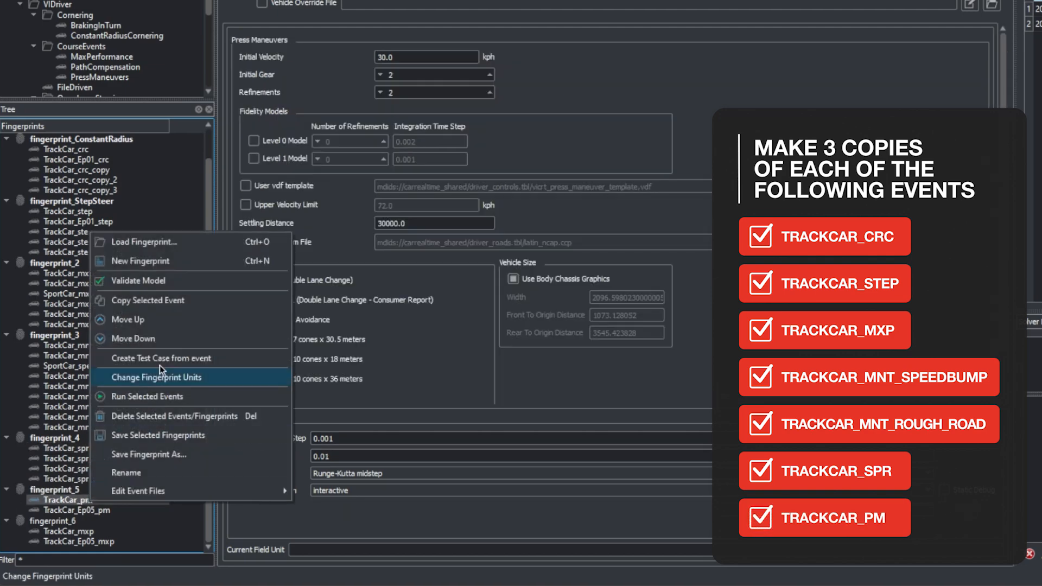
left_click(162, 300)
right_click(90, 500)
left_click(146, 300)
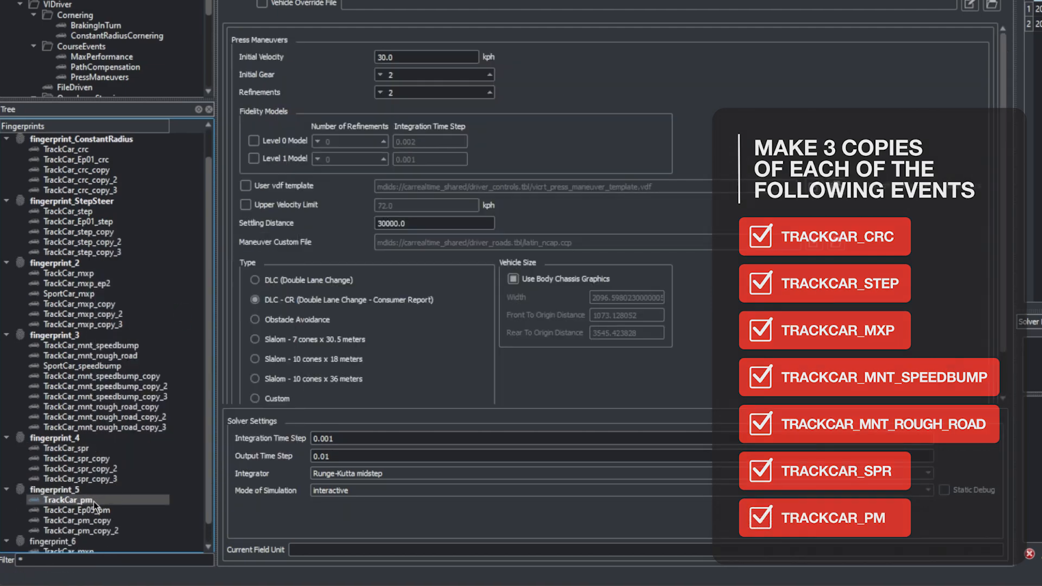
right_click(94, 500)
left_click(145, 300)
scroll(93, 451, "down", 1)
Step: Assign the TrackCar_Ep06.xml model to the first constant radius copy, TrackCar_crc_copy, and rename it TrackCar_Ep06_crc
scroll(92, 454, "up", 2)
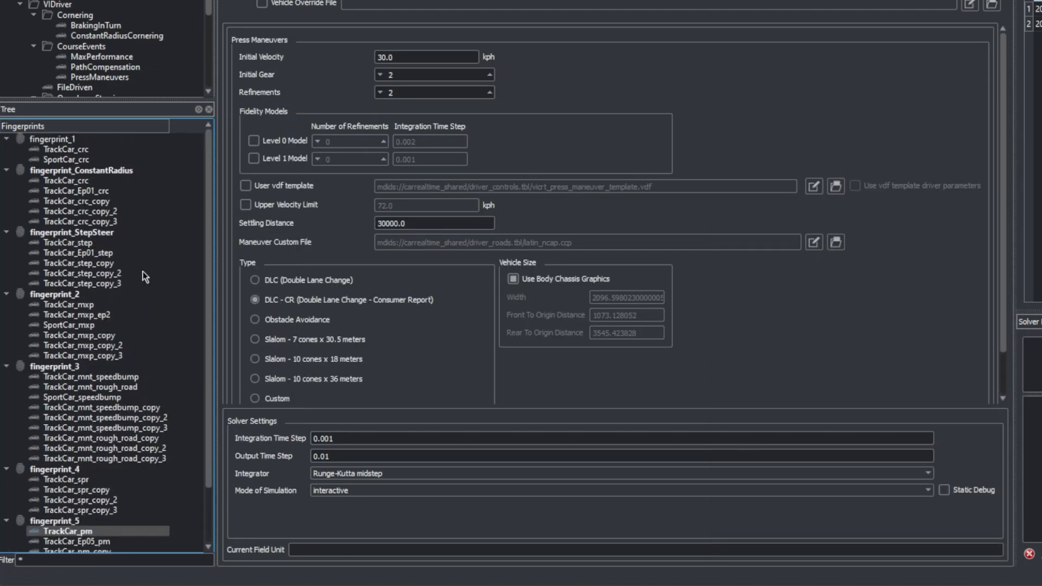
left_click(98, 202)
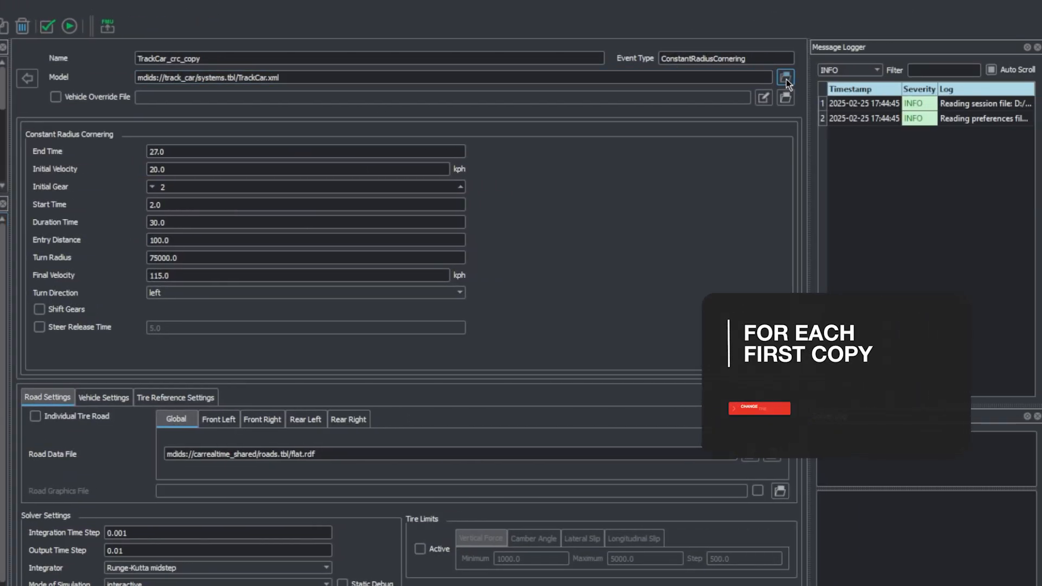
left_click(992, 78)
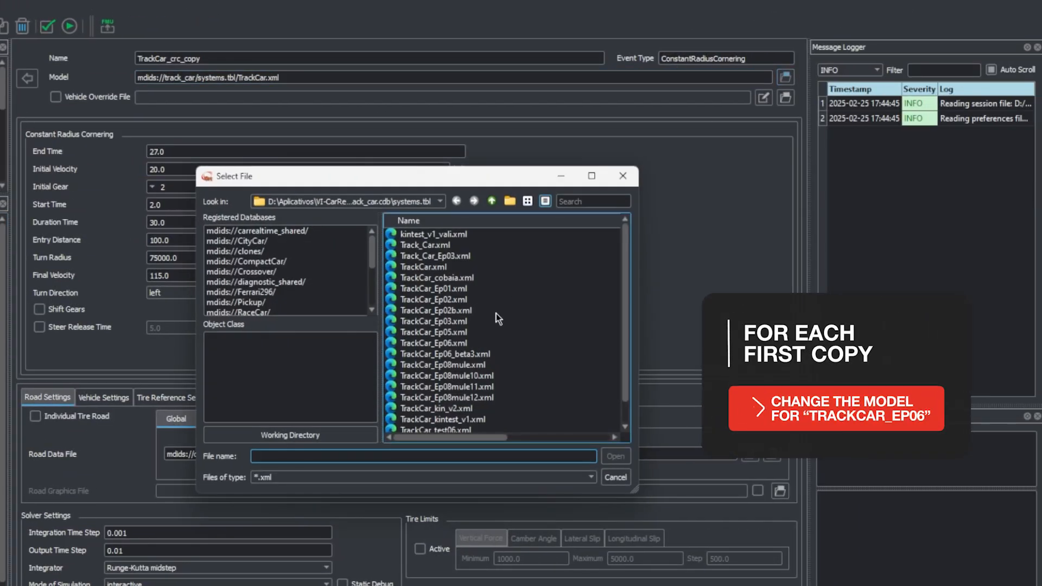
left_click(453, 344)
left_click(615, 456)
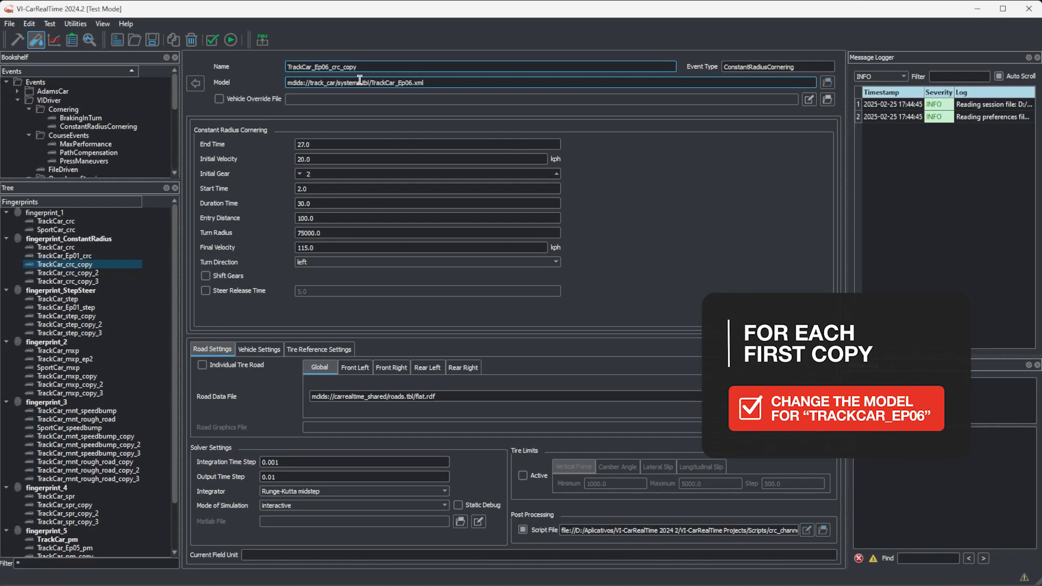
left_click(358, 68)
key("BackSpace")
key("BackSpace")
key("BackSpace")
key("BackSpace")
key("BackSpace")
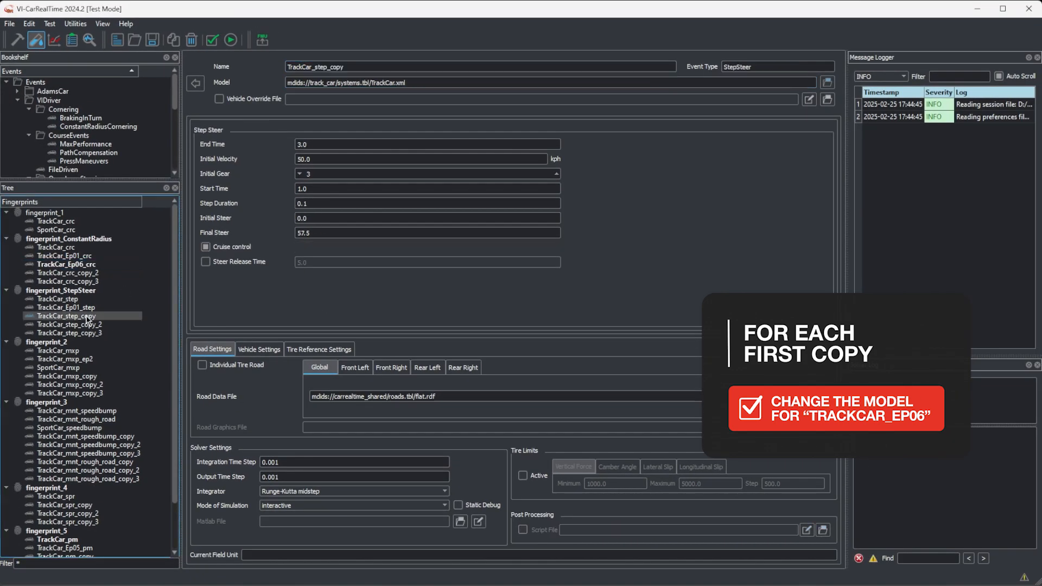
Step: Assign the TrackCar_Ep06.xml model to the first step steer copy, TrackCar_step_copy, and rename it TrackCar_Ep06_step
left_click(85, 316)
left_click(827, 83)
left_click(555, 304)
left_click(680, 401)
left_click(313, 68)
type("_Ep06")
key("Right")
key("Right")
key("Right")
key("Right")
key("Right")
key("Delete")
key("Delete")
key("Delete")
Step: Rename the first max performance copy, TrackCar_mxp_copy, as TrackCar_Ep06_mxp and assign the TrackCar_Ep06.xml model to it
key("Delete")
key("Delete")
key("Return")
left_click(90, 377)
left_click(313, 67)
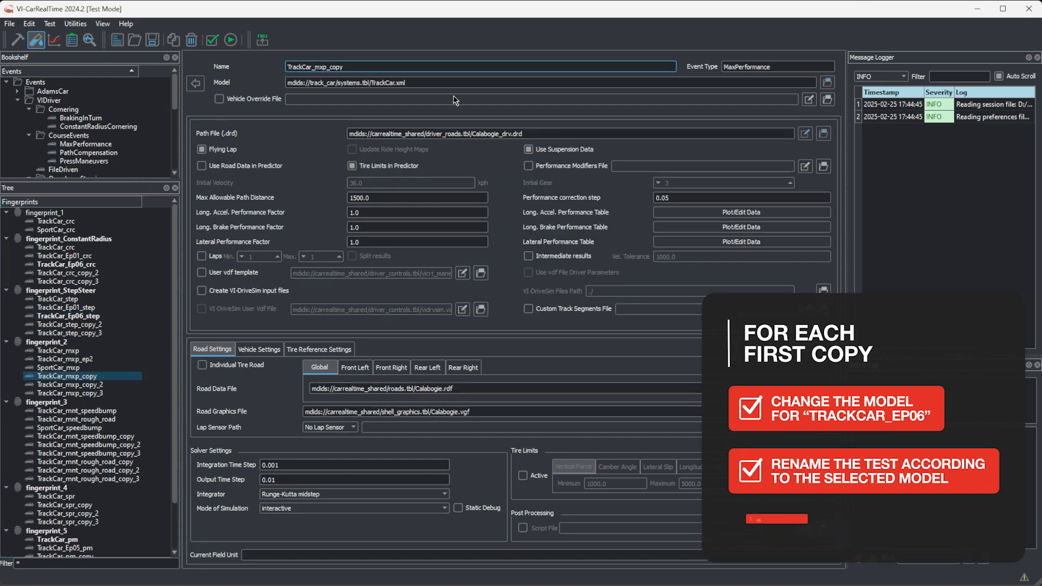
type("_Ep06")
key("Right")
key("Right")
key("Right")
key("Right")
key("Right")
key("Right")
Step: Rename the first speed bump copy as TrackCar_Ep06_mnt_speedbump and assign the TrackCar_Ep06.xml model to it
key("Delete")
key("Delete")
key("Delete")
key("Delete")
key("Delete")
left_click(827, 83)
left_click(558, 303)
left_click(681, 400)
left_click(128, 437)
left_click(314, 67)
type("_Ep06")
left_click(379, 67)
Step: Rename the first rough road copy as TrackCar_Ep06_mnt_rough_road and assign the TrackCar_Ep06.xml model to it
key("Delete")
key("Delete")
key("Delete")
key("Delete")
key("Delete")
left_click(827, 82)
left_click(578, 302)
left_click(680, 401)
left_click(86, 462)
left_click(314, 68)
type("_Ep06")
left_click(379, 66)
key("Delete")
key("Delete")
key("Delete")
key("Delete")
key("Delete")
left_click(828, 82)
left_click(557, 302)
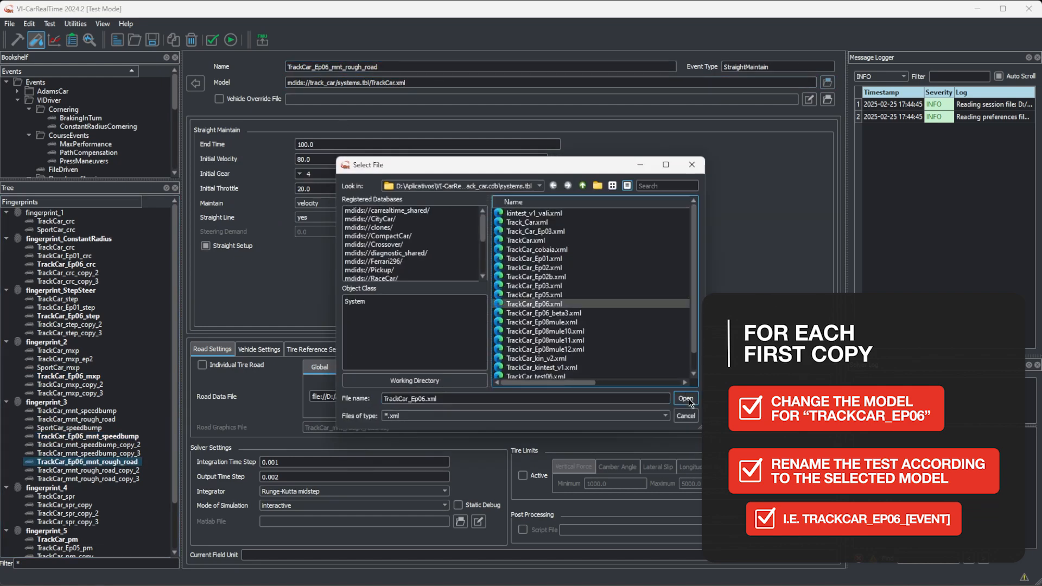
left_click(681, 401)
Step: Rename the first seven post rig copy in fingerprint_4 as TrackCar_Ep06_spr and assign the TrackCar_Ep06.xml model to it
scroll(86, 434, "down", 1)
left_click(64, 478)
left_click(310, 67)
key("BackSpace")
left_click(827, 82)
left_click(556, 303)
left_click(681, 401)
Step: Rename the first press maneuvers copy in fingerprint_5 as TrackCar_Ep06_pm and assign the TrackCar_Ep06.xml model to it
scroll(124, 427, "down", 1)
left_click(66, 504)
left_click(313, 68)
type("_Ep06")
left_click(384, 67)
key("BackSpace")
key("BackSpace")
key("BackSpace")
key("BackSpace")
key("BackSpace")
left_click(827, 83)
left_click(557, 304)
left_click(681, 401)
left_click(81, 505)
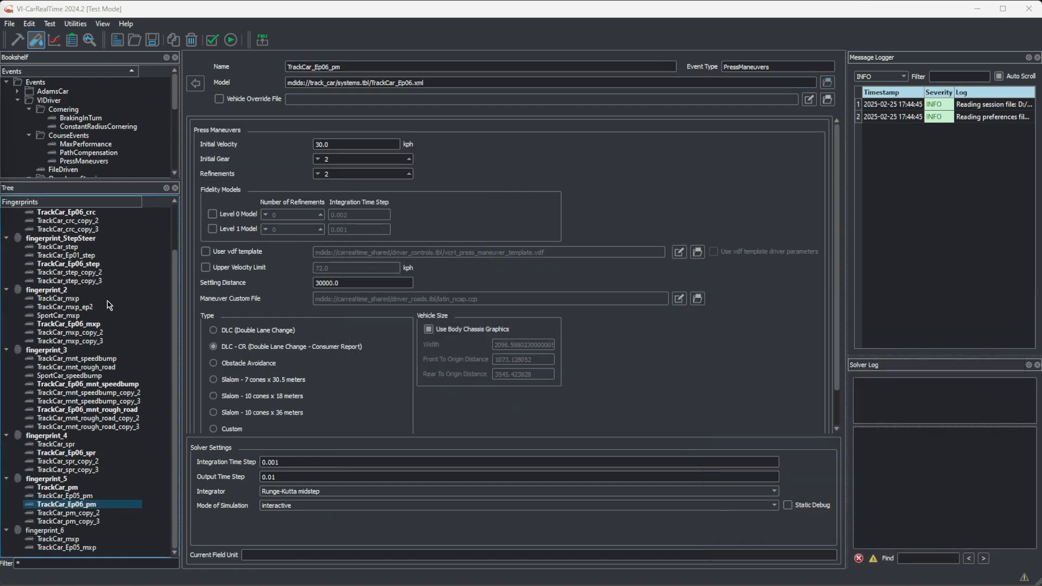
Step: Assign TrackCar_Electric.xml from the TrackCar_Electric database to TrackCar_crc_copy_2 and rename the event TrackCar_Electric_crc
scroll(108, 306, "up", 2)
left_click(95, 273)
left_click(828, 83)
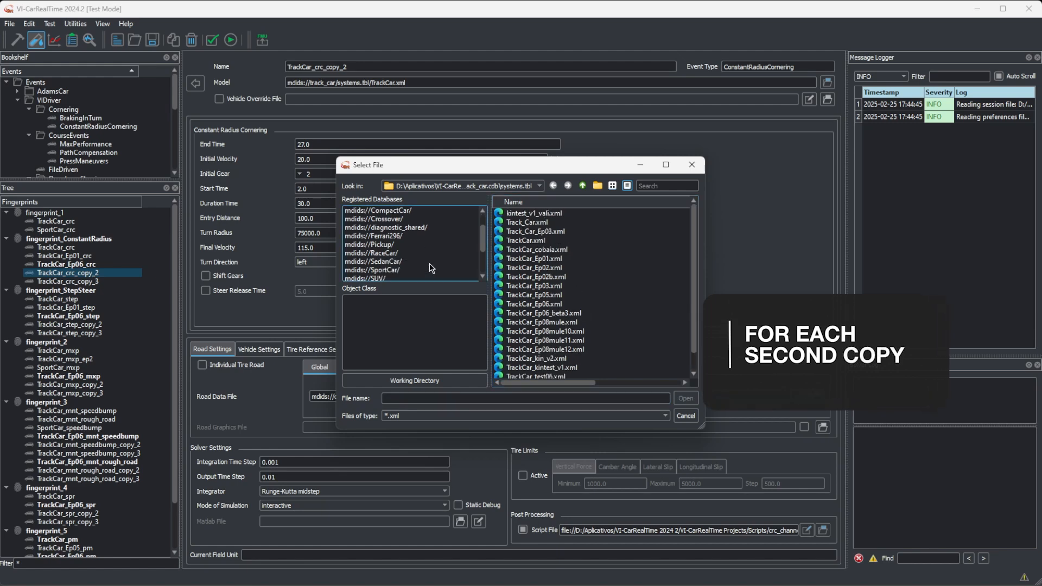
scroll(432, 268, "down", 2)
left_click(389, 244)
left_click(537, 214)
left_click(688, 398)
left_click(313, 67)
type("_Electric")
key("Delete")
key("Delete")
key("Delete")
key("Delete")
key("Delete")
key("Delete")
key("Delete")
key("Return")
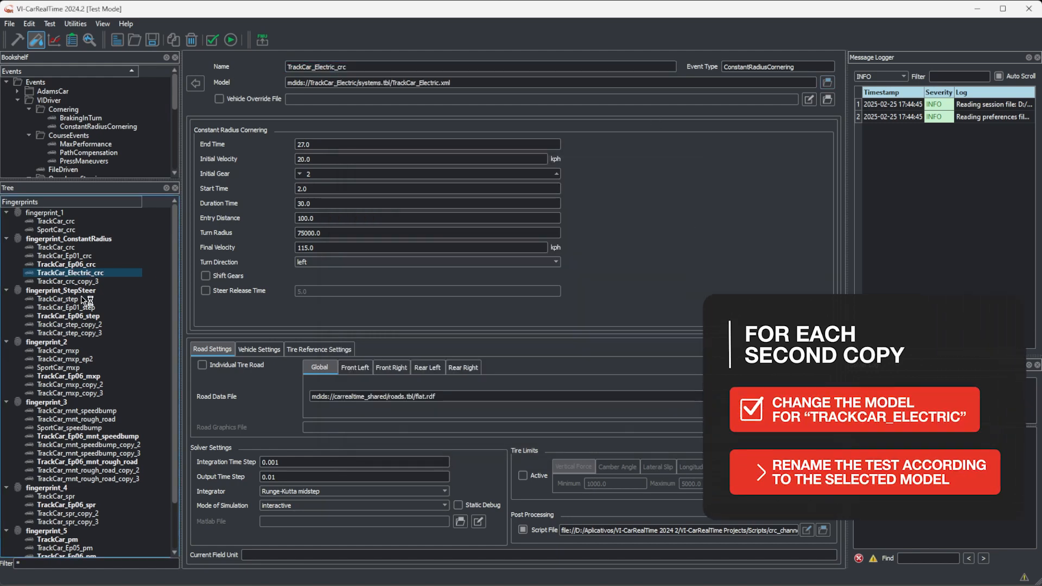
Step: Rename TrackCar_step_copy_2 as TrackCar_Electric_step and assign TrackCar_Electric.xml from the TrackCar_Electric database to it
left_click(70, 324)
left_click(315, 67)
type("_Electric")
key("Delete")
key("Delete")
key("Delete")
key("Delete")
key("Delete")
key("Delete")
key("Delete")
left_click(827, 83)
scroll(410, 256, "down", 2)
left_click(391, 269)
left_click(522, 214)
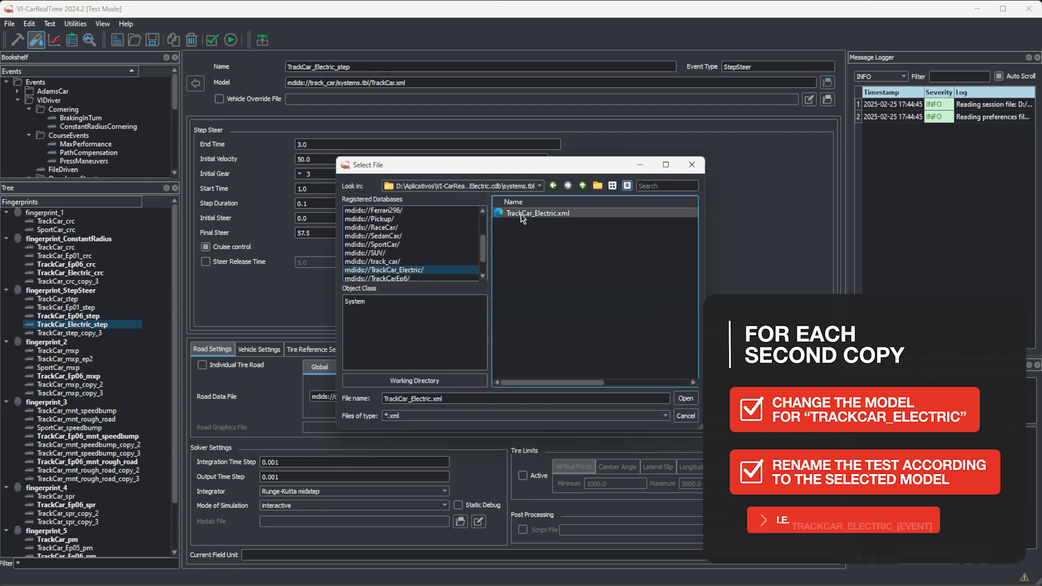
left_click(686, 399)
Step: Rename TrackCar_mxp_copy_2 in fingerprint_2 as TrackCar_Electric_mxp and assign the TrackCar_Electric.xml model to it
left_click(70, 384)
left_click(314, 67)
type("_Electric")
left_click(350, 67)
key("Delete")
key("Delete")
key("Delete")
key("Delete")
key("Delete")
key("Delete")
key("Delete")
left_click(828, 82)
scroll(393, 268, "down", 1)
scroll(393, 268, "down", 1)
left_click(392, 270)
left_click(523, 214)
left_click(686, 399)
Step: Rename TrackCar_mnt_speedbump_copy_2 as TrackCar_Electric_mnt_speedbump and assign the TrackCar_Electric.xml model to it
left_click(89, 445)
left_click(314, 67)
type("_Electric")
left_click_drag(408, 67, 383, 67)
key("BackSpace")
left_click(827, 83)
left_click(392, 270)
left_click(524, 214)
left_click(686, 398)
Step: Rename TrackCar_mnt_rough_road_copy_2 as TrackCar_Electric_mnt_rough_road and assign the TrackCar_Electric.xml model to it
left_click(88, 470)
left_click_drag(312, 67, 273, 70)
type("_Electric")
left_click_drag(383, 68, 442, 67)
key("BackSpace")
left_click(827, 83)
left_click(392, 270)
left_click(524, 213)
left_click(687, 399)
Step: Rename TrackCar_spr_copy_2 in fingerprint_4 as TrackCar_Electric_spr and assign the TrackCar_Electric.xml model to it
scroll(54, 467, "down", 1)
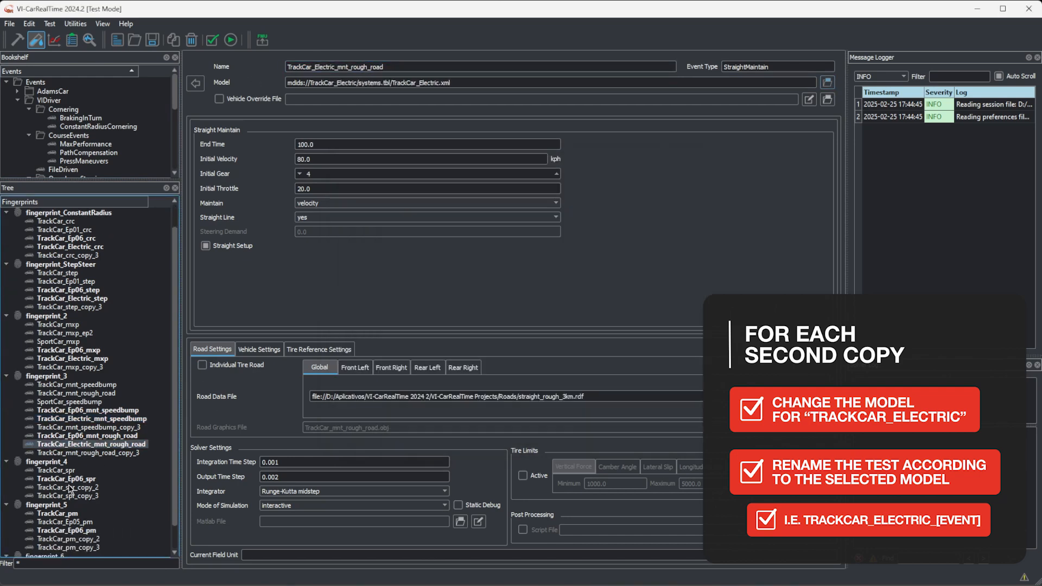
left_click(67, 487)
left_click(313, 66)
type("_Electric")
left_click(827, 83)
left_click(392, 269)
left_click(524, 214)
left_click(686, 399)
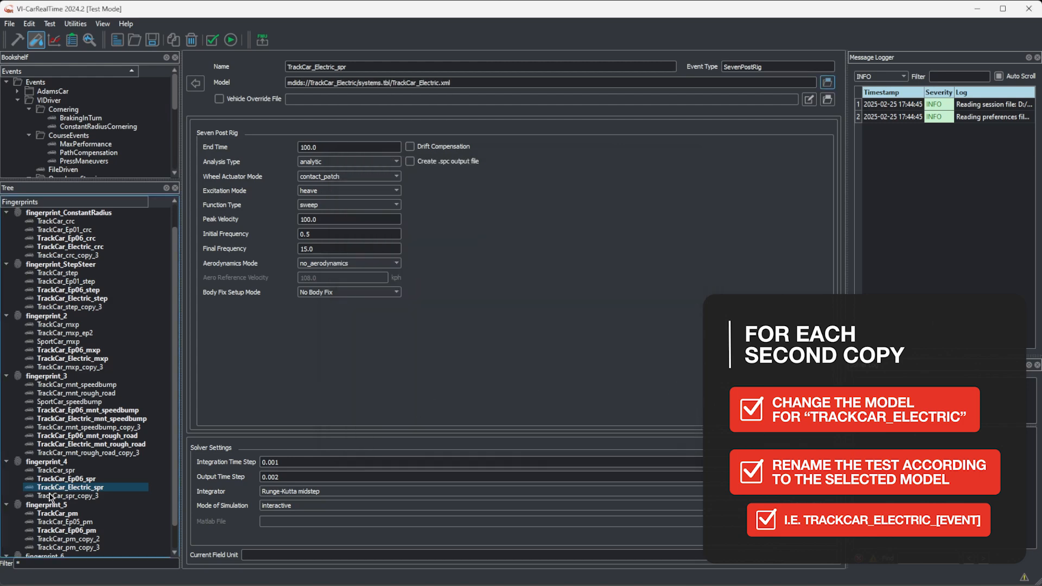
Step: Rename TrackCar_pm_copy_2 in fingerprint_5 as TrackCar_Electric_pm and assign the TrackCar_Electric.xml model to it
scroll(65, 488, "down", 1)
left_click(68, 513)
left_click(288, 67)
left_click(313, 67)
type("_Electric")
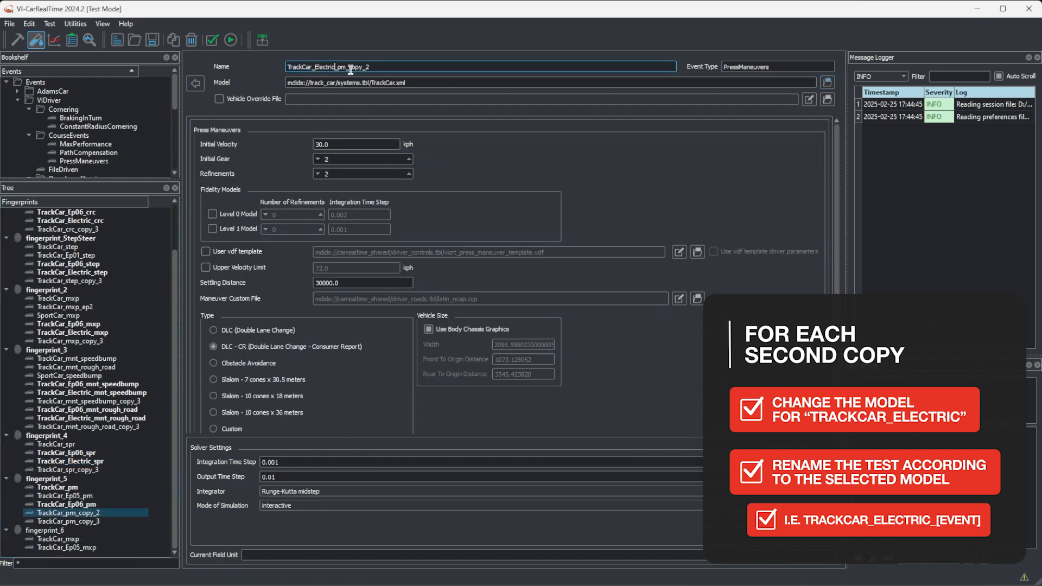
left_click(828, 83)
scroll(399, 245, "down", 3)
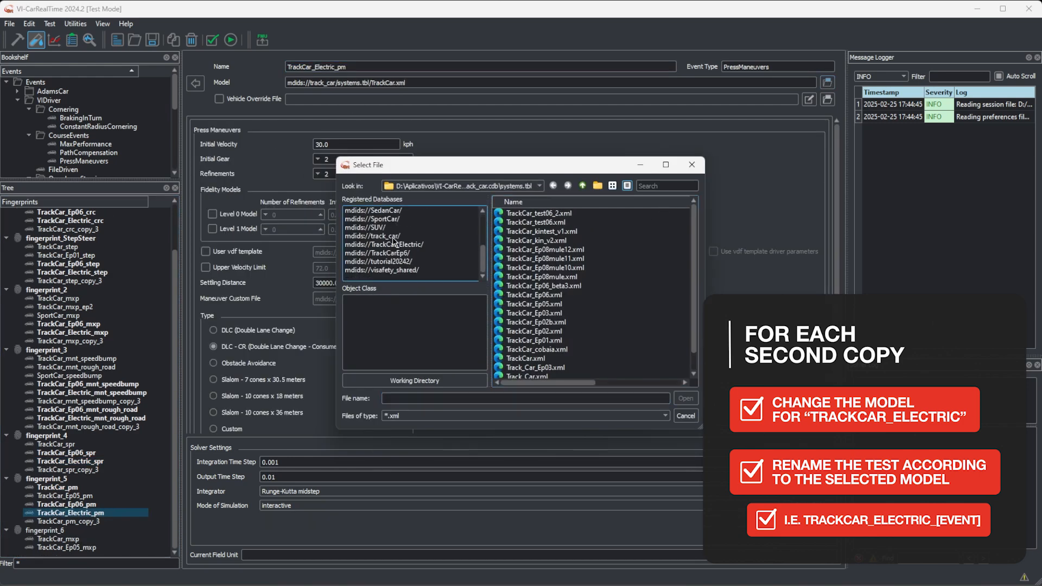
left_click(396, 244)
left_click(538, 213)
left_click(685, 399)
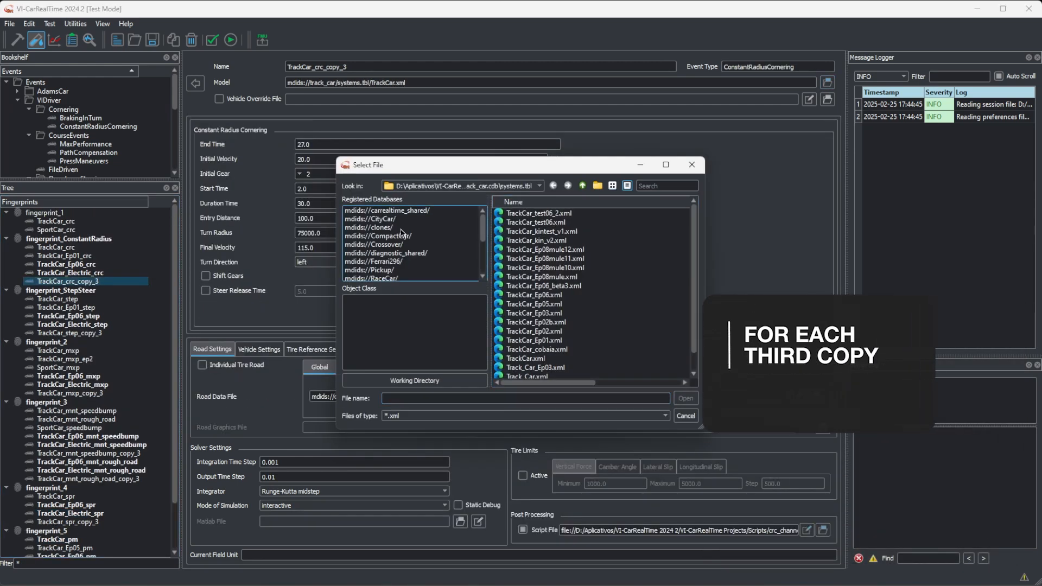
Step: Assign SportCar.xml from the SportCar database to TrackCar_crc_copy_3 and rename the event SportsCar_crc
left_click(403, 212)
scroll(418, 239, "down", 1)
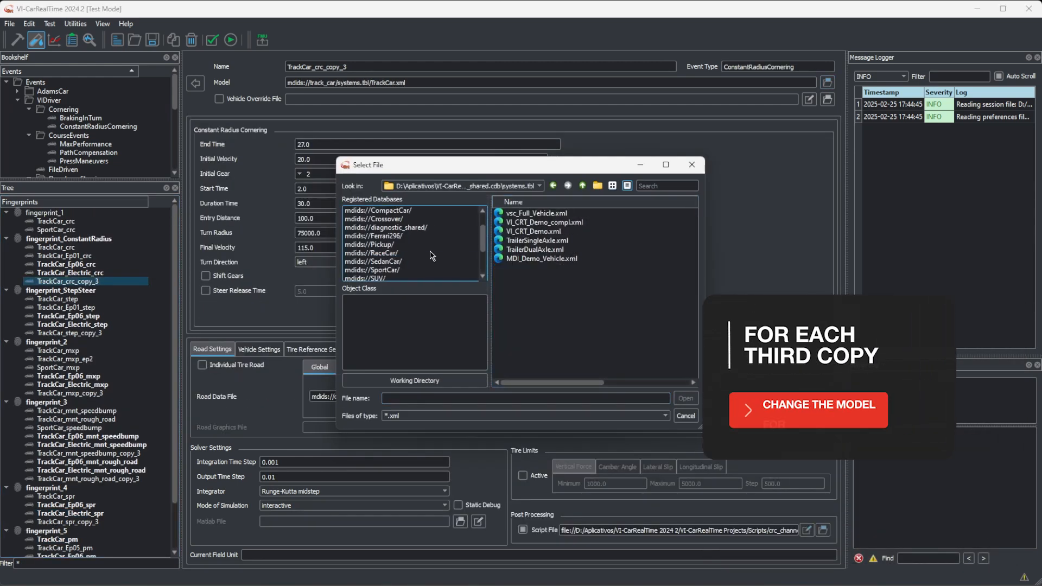
left_click(420, 271)
double_click(536, 223)
left_click_drag(311, 67, 255, 73)
type("SportsCar")
left_click(354, 68)
key("BackSpace")
key("BackSpace")
key("BackSpace")
key("BackSpace")
key("BackSpace")
key("BackSpace")
key("BackSpace")
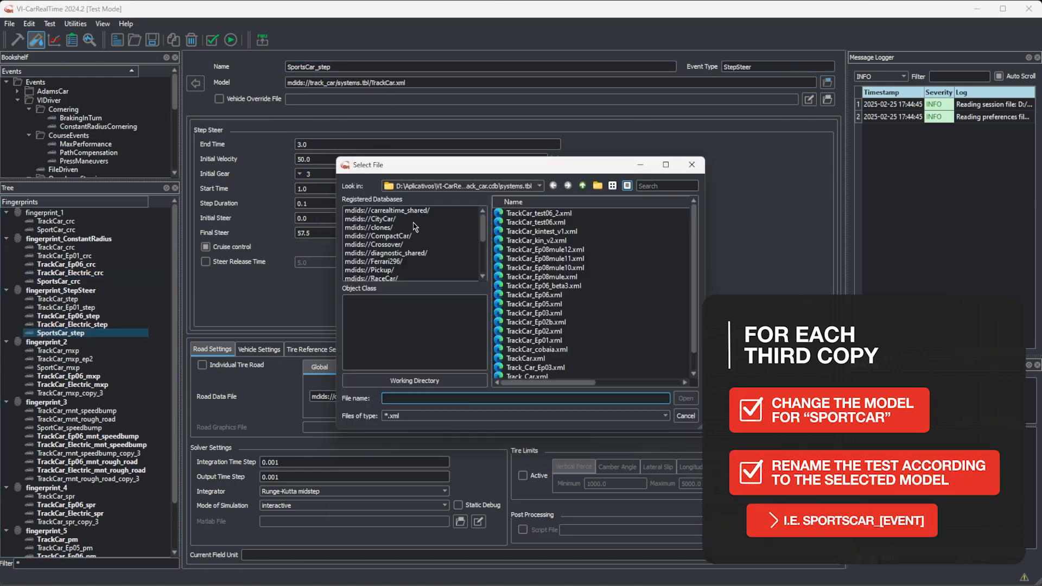
Step: Assign SportCar.xml from the SportCar database to the SportsCar_step event in fingerprint_StepSteer
scroll(415, 226, "down", 1)
left_click(390, 262)
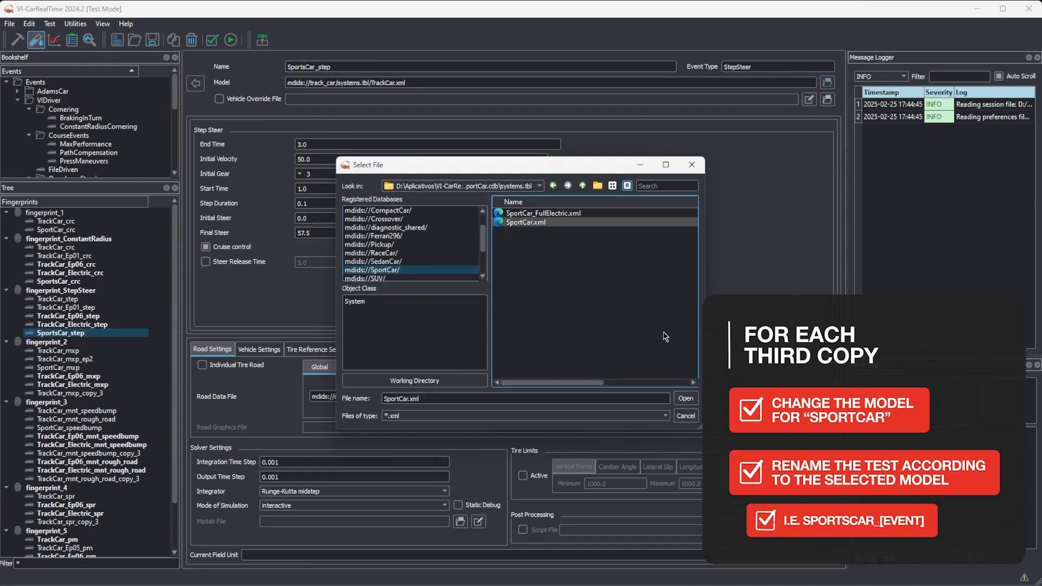
double_click(536, 222)
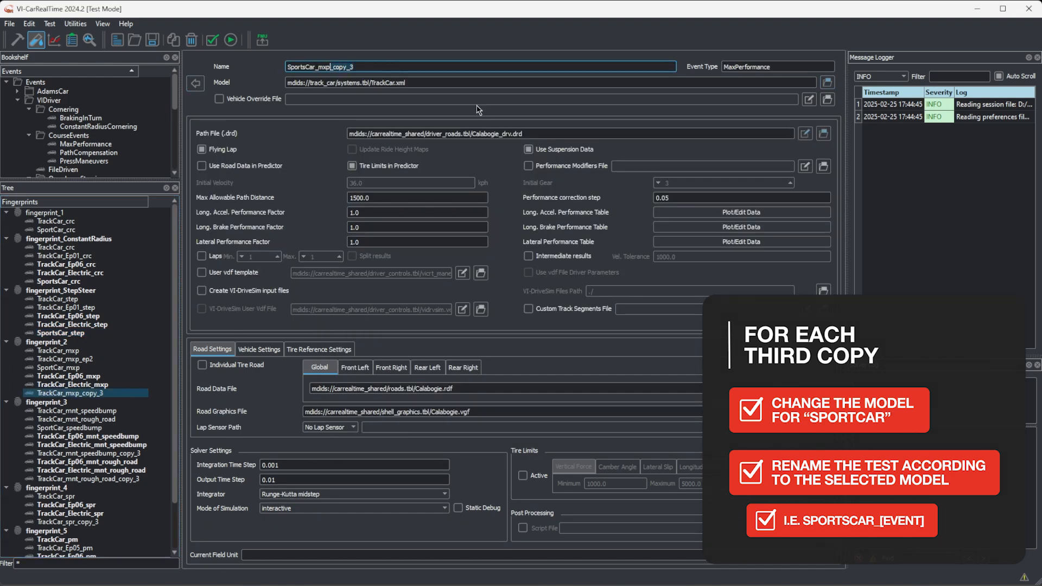
Step: Finish renaming the third max performance copy in fingerprint_2 as SportsCar_mxp and assign the SportCar.xml model to it
key("BackSpace")
left_click(827, 83)
scroll(434, 261, "down", 1)
left_click(407, 245)
left_click(540, 222)
left_click(686, 398)
Step: Rename the third speed bump copy in fingerprint_3 as SportsCar_mnt_speedbump and assign the SportCar.xml model to it
scroll(93, 441, "down", 1)
left_click(90, 427)
left_click_drag(287, 67, 304, 67)
type("Sports")
left_click_drag(388, 67, 364, 67)
key("BackSpace")
left_click(827, 83)
scroll(402, 247, "down", 2)
left_click(391, 246)
double_click(526, 222)
Step: Rename the third rough road copy in fingerprint_3 as SportsCar_mnt_rough_road and assign the SportCar.xml model to it
left_click(88, 453)
left_click_drag(286, 67, 304, 66)
type("Sports")
key("BackSpace")
left_click(827, 83)
left_click_drag(388, 67, 286, 89)
left_click(401, 269)
left_click(532, 222)
left_click(686, 399)
Step: Rename the third seven post rig copy in fingerprint_4 as SportsCar_spr and assign the SportCar.xml model to it
left_click(82, 496)
type("Sports")
key("BackSpace")
left_click(828, 84)
scroll(402, 247, "down", 2)
left_click(374, 245)
left_click(525, 224)
left_click(678, 395)
Step: Rename the third press maneuvers copy in fingerprint_5 as SportsCar_pm and assign the SportCar.xml model to it
scroll(71, 521, "down", 1)
left_click(70, 522)
type("Sports")
left_click_drag(352, 67, 326, 67)
key("BackSpace")
left_click(827, 83)
scroll(397, 267, "down", 1)
left_click(392, 270)
left_click(526, 222)
left_click(685, 398)
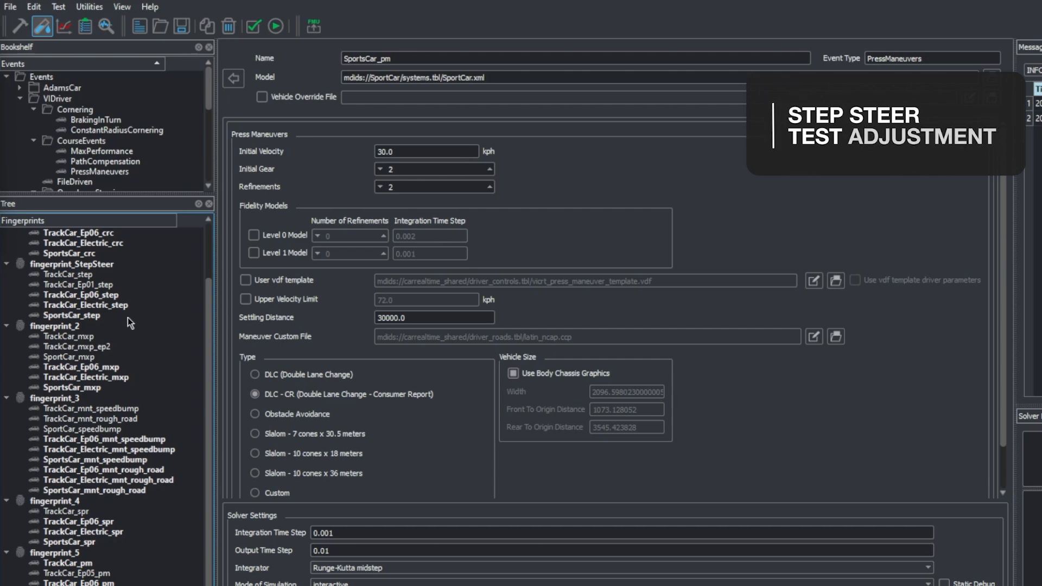
Step: Set the final steer of the TrackCar_Ep06_step event in fingerprint_StepSteer to 72.5
left_click(83, 239)
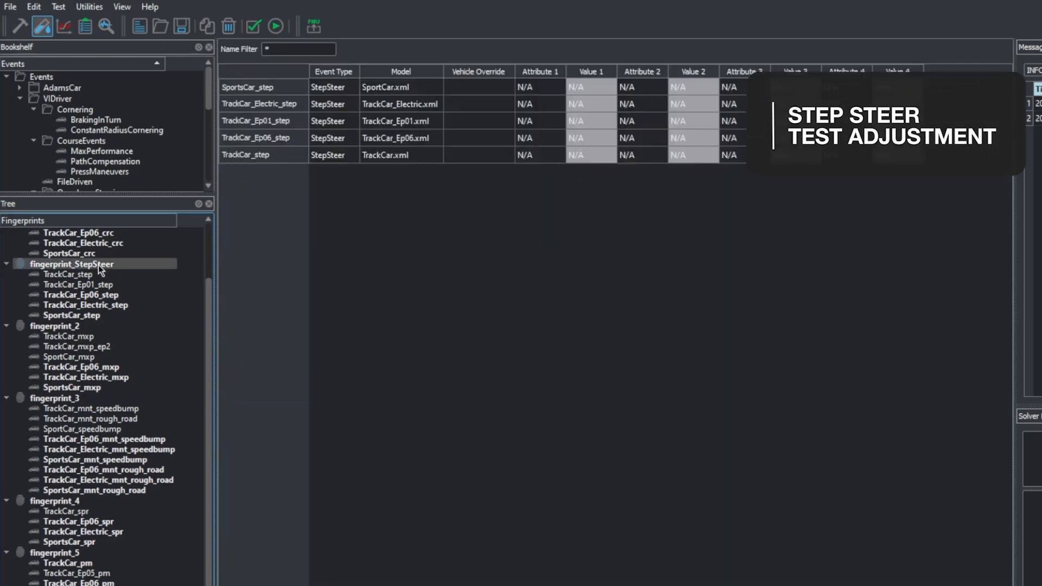
left_click(97, 295)
left_click_drag(376, 258, 343, 258)
type("72.5")
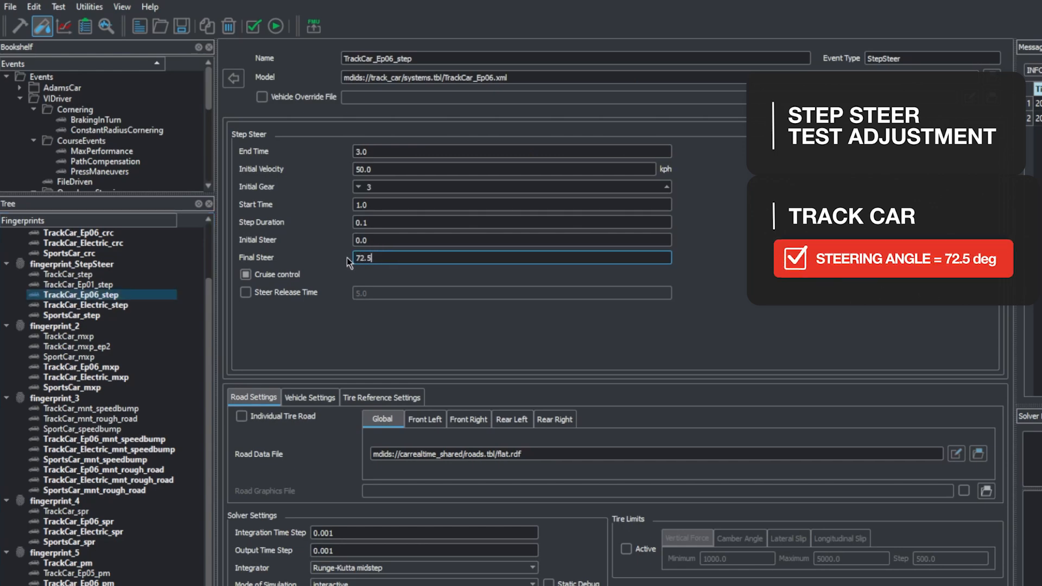
Step: Set the final steer of the TrackCar_Electric_step event to 70
left_click(129, 306)
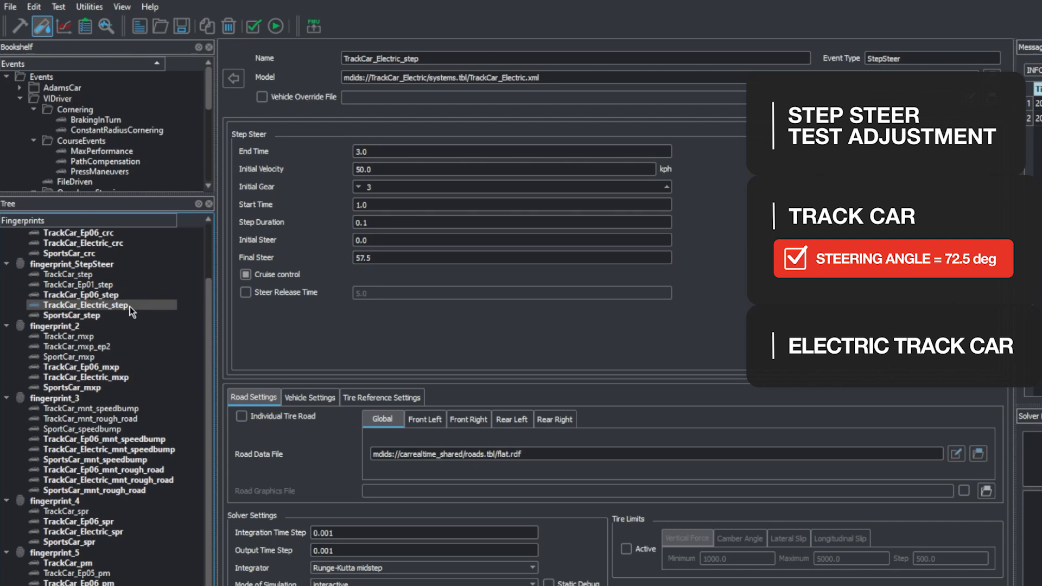
left_click(355, 259)
key("ctrl+a")
type("70")
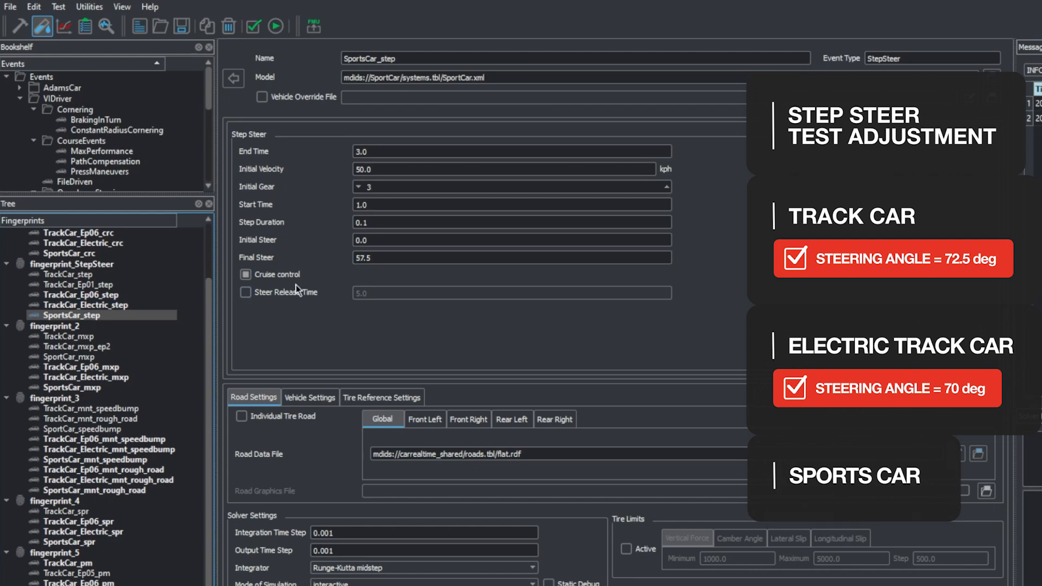
Step: Set the final steer of the SportsCar_step event to 59 and return to the fingerprint_StepSteer overview
left_click(474, 258)
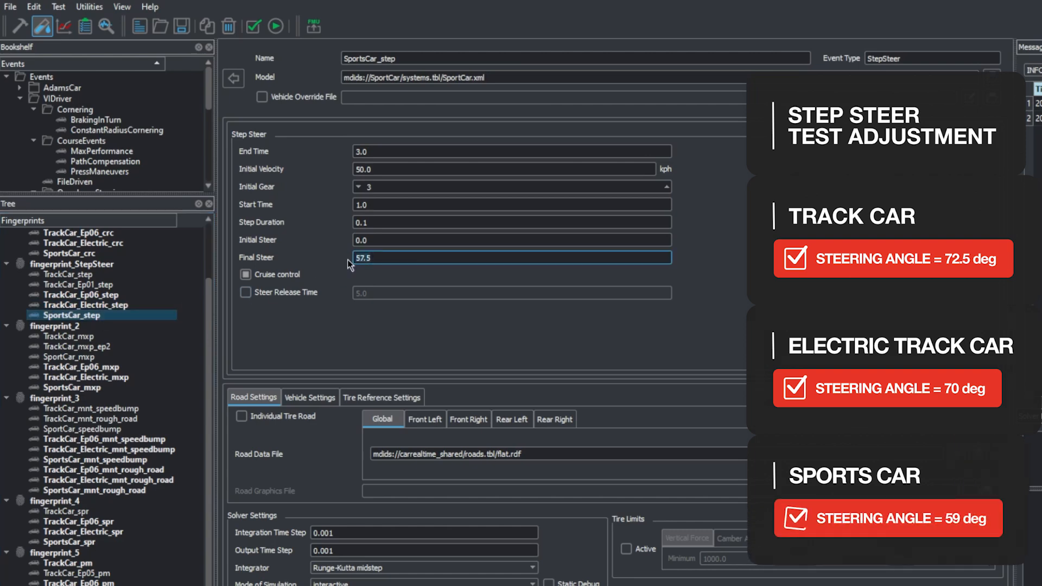
key("ctrl+a")
type("59")
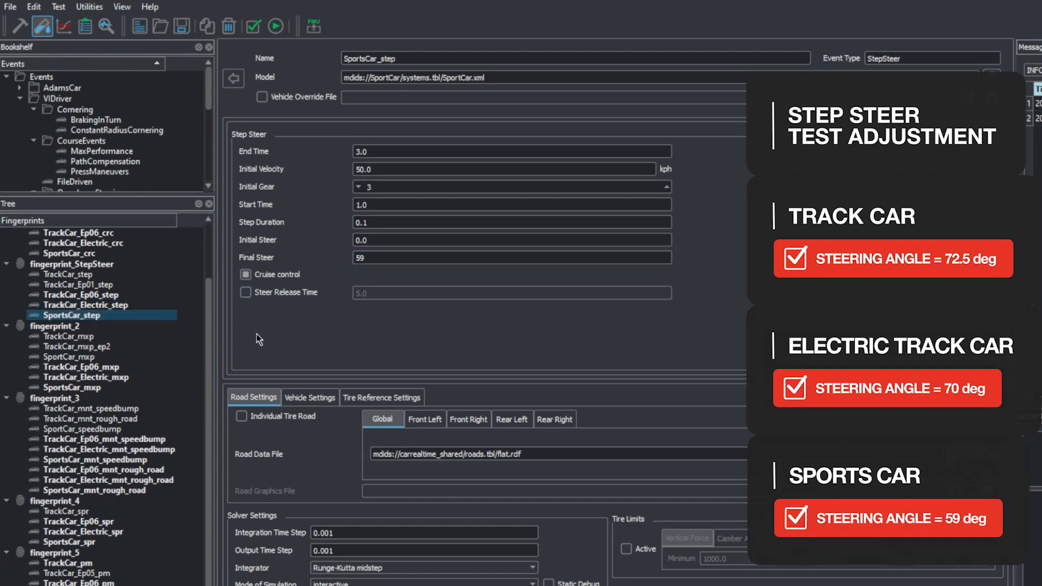
left_click(102, 267)
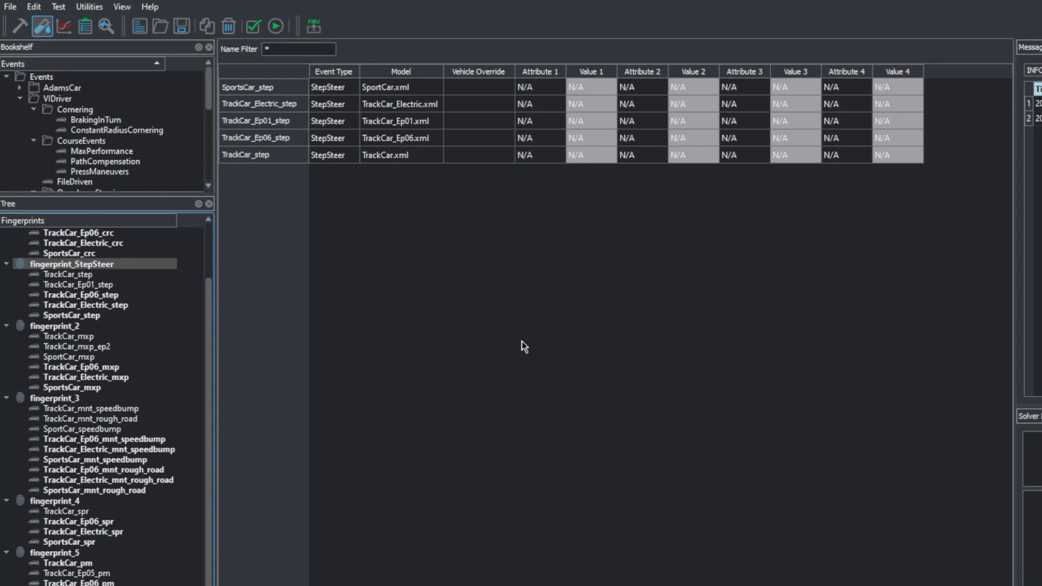
Step: Select all fingerprints from fingerprint_ConstantRadius through fingerprint_5 and save the session
scroll(101, 505, "up", 2)
scroll(101, 412, "down", 2)
scroll(101, 412, "up", 2)
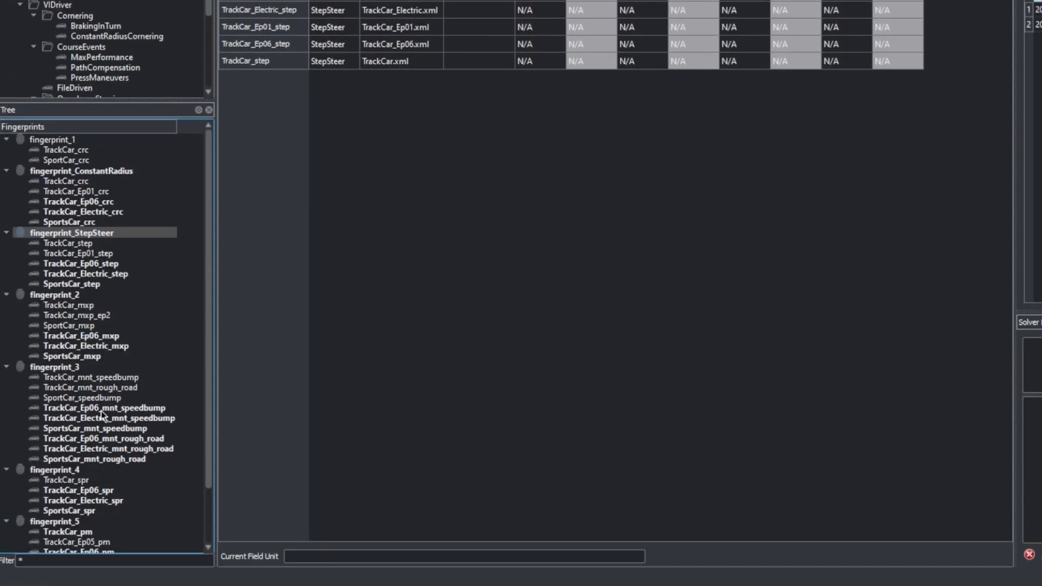
scroll(101, 414, "down", 2)
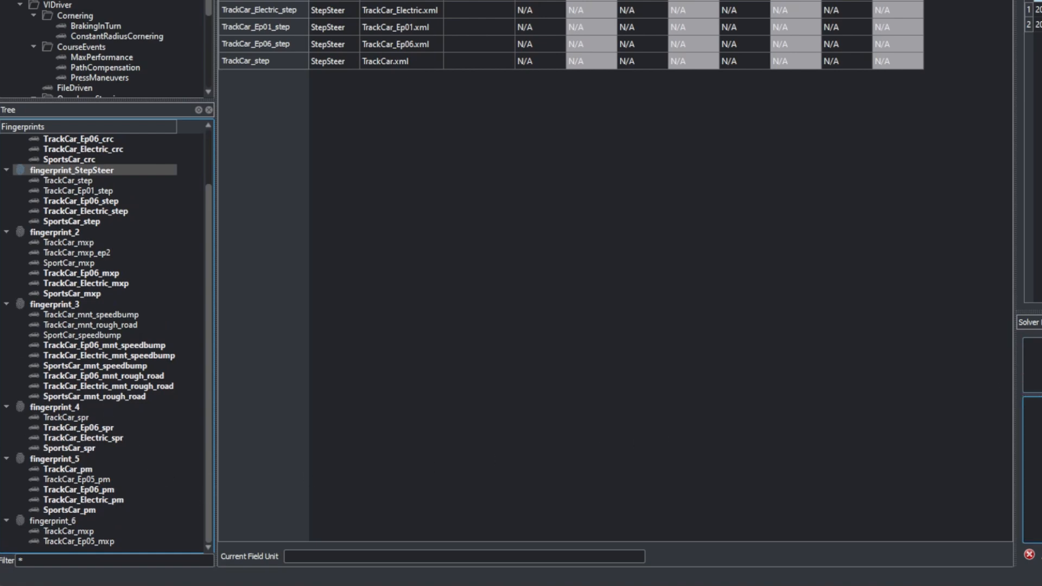
left_click(64, 460)
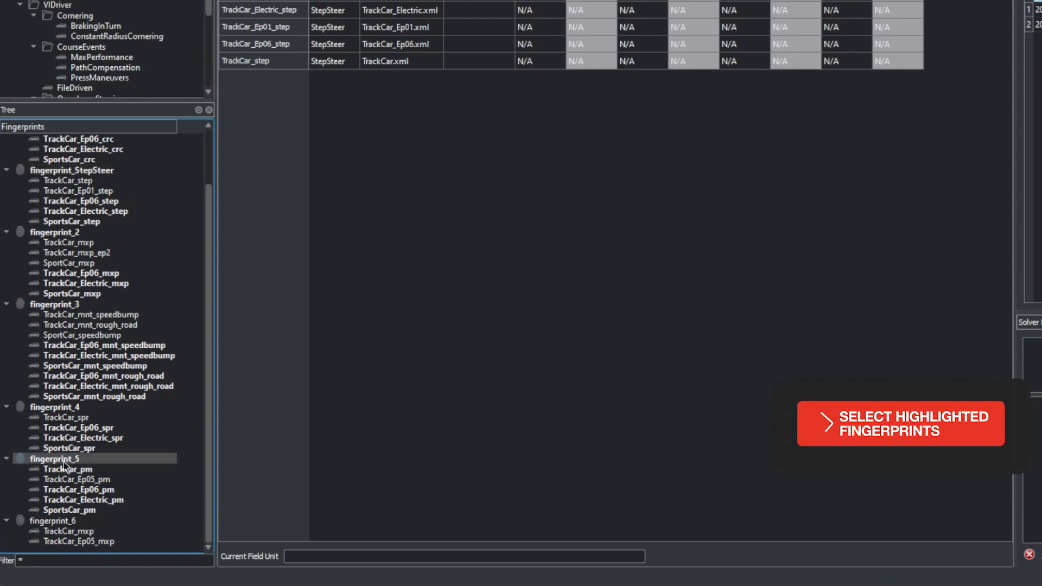
scroll(64, 461, "up", 2)
left_click(87, 173, "shift")
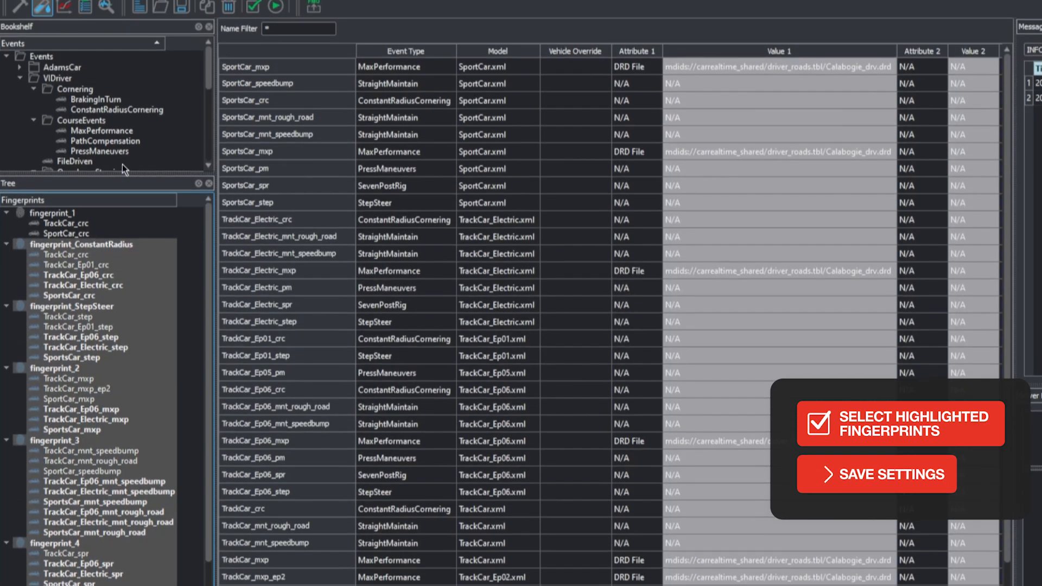
left_click(11, 7)
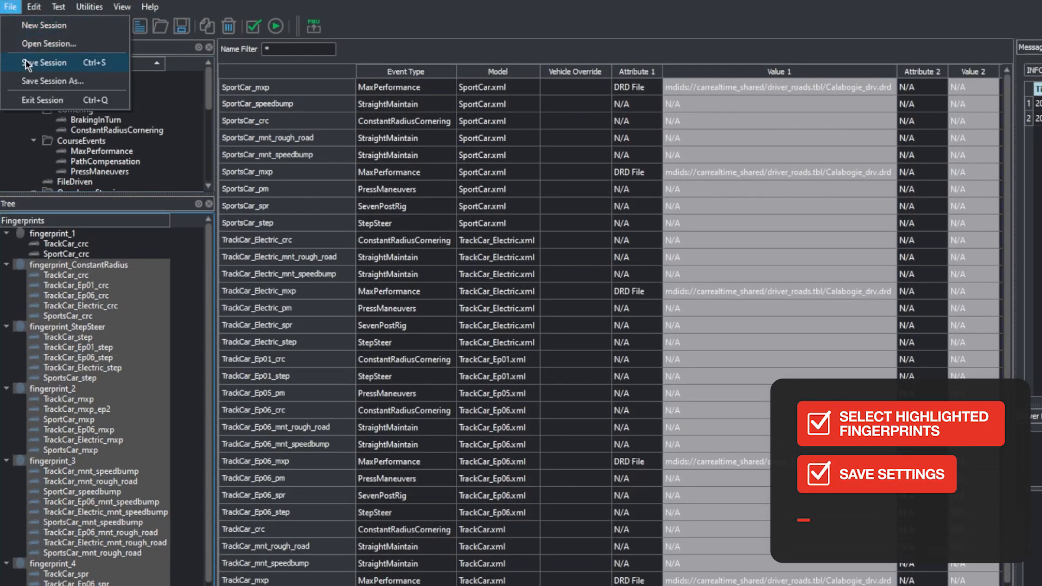
left_click(43, 63)
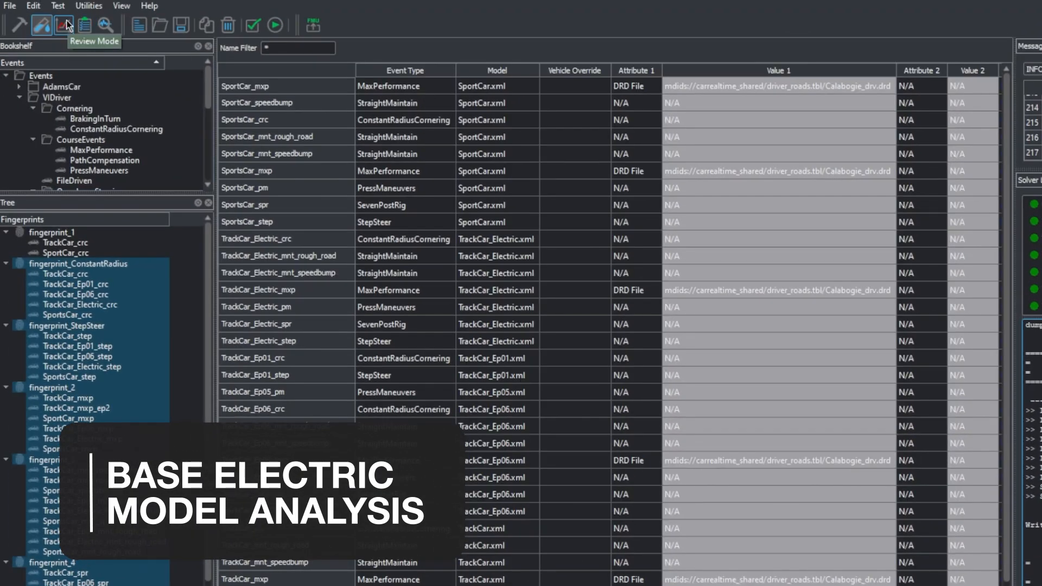
Step: Switch to Review Mode and select the TrackCar_Ep06_crc, TrackCar_Electric_crc and SportsCar_crc results in fingerprint_ConstantRadius
left_click(66, 24)
left_click(6, 107)
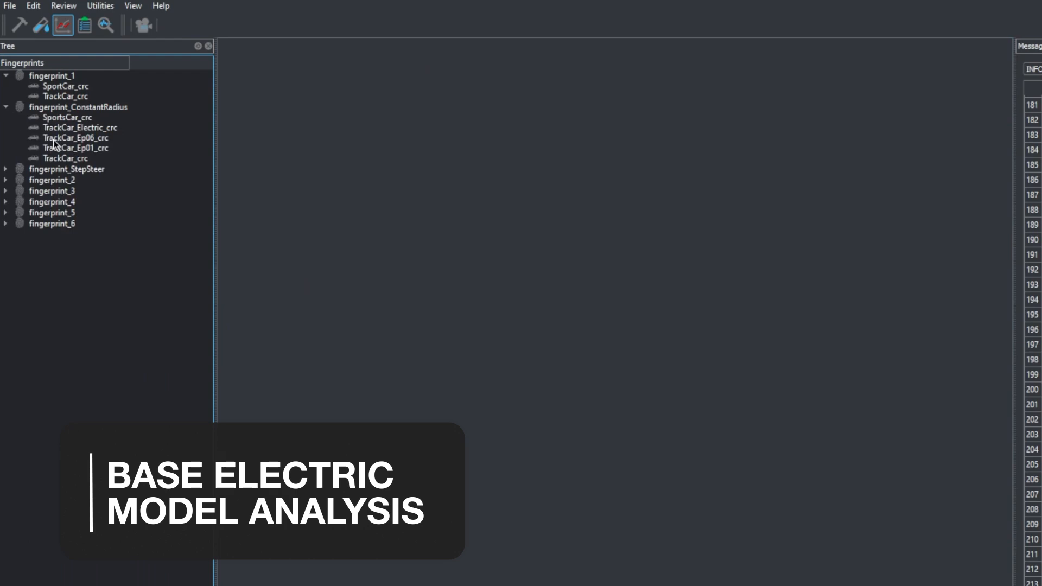
left_click(78, 138)
left_click(80, 128, "ctrl")
left_click(79, 117, "ctrl")
Step: Select the TrackCar_Ep06_step, TrackCar_Electric_step and SportsCar_step results in fingerprint_StepSteer for review
left_click(6, 169)
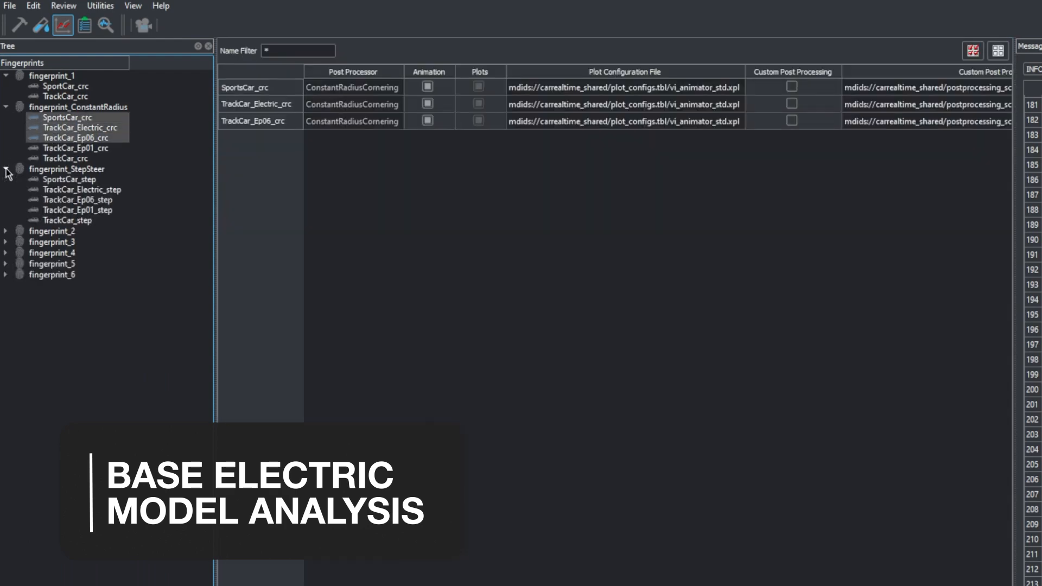
left_click(79, 201)
left_click(82, 189, "ctrl")
left_click(70, 179, "ctrl")
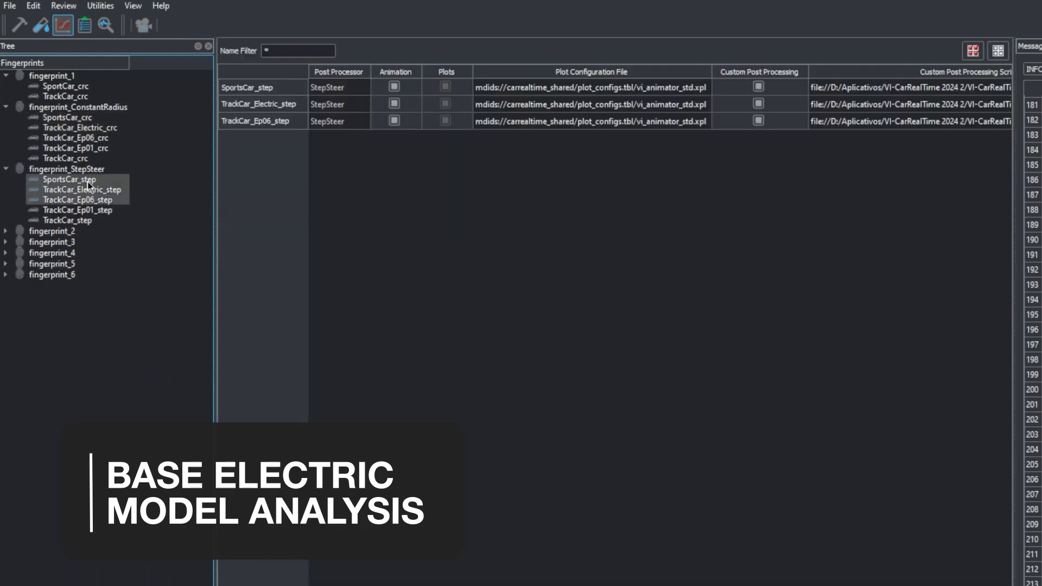
Step: Select the SportsCar_mxp, TrackCar_Electric_mxp and TrackCar_Ep06_mxp results in fingerprint_2 for review
left_click(6, 231)
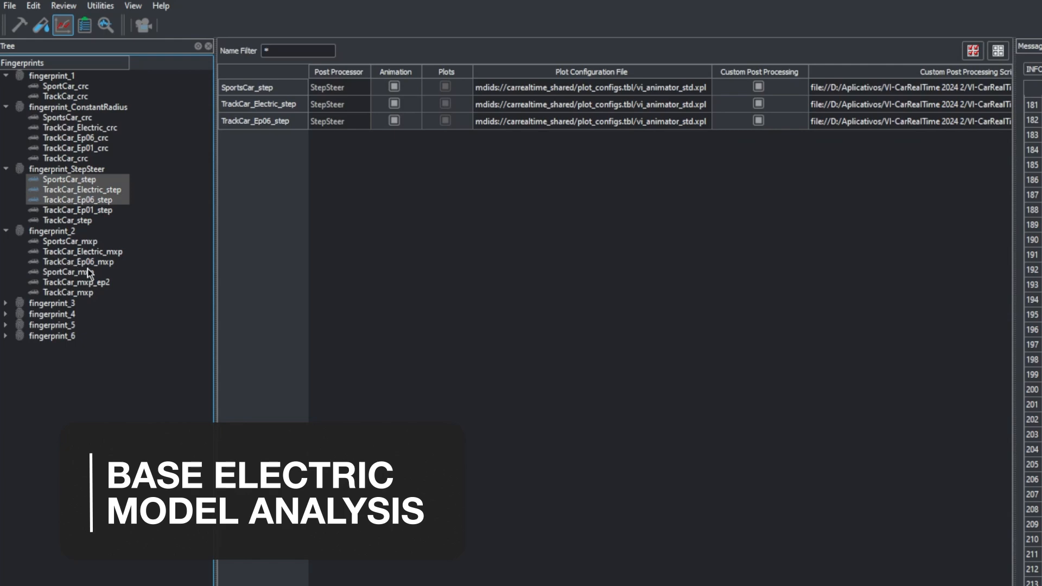
left_click(70, 241)
left_click(97, 250, "ctrl")
left_click(102, 262, "ctrl")
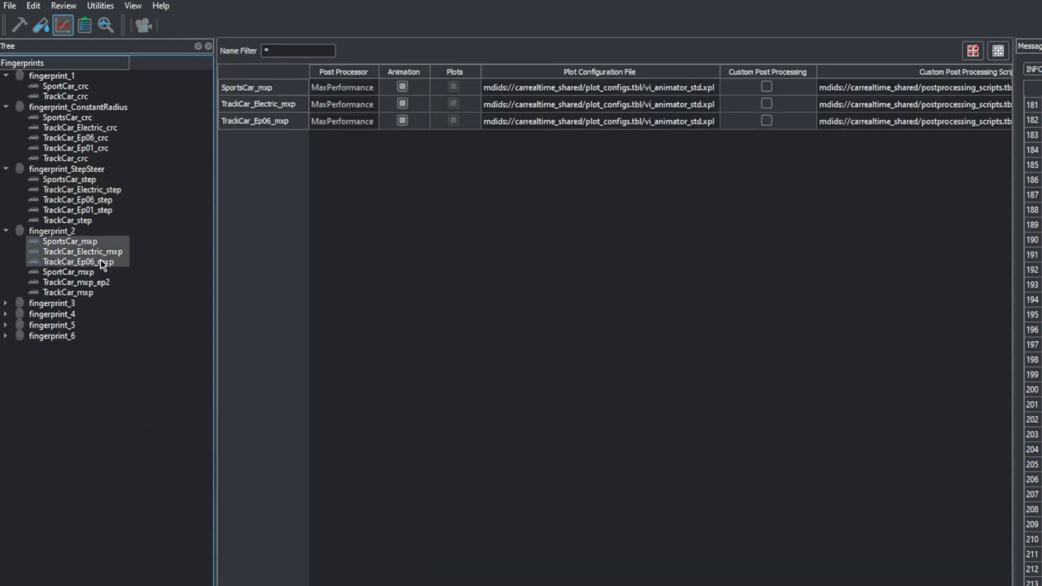
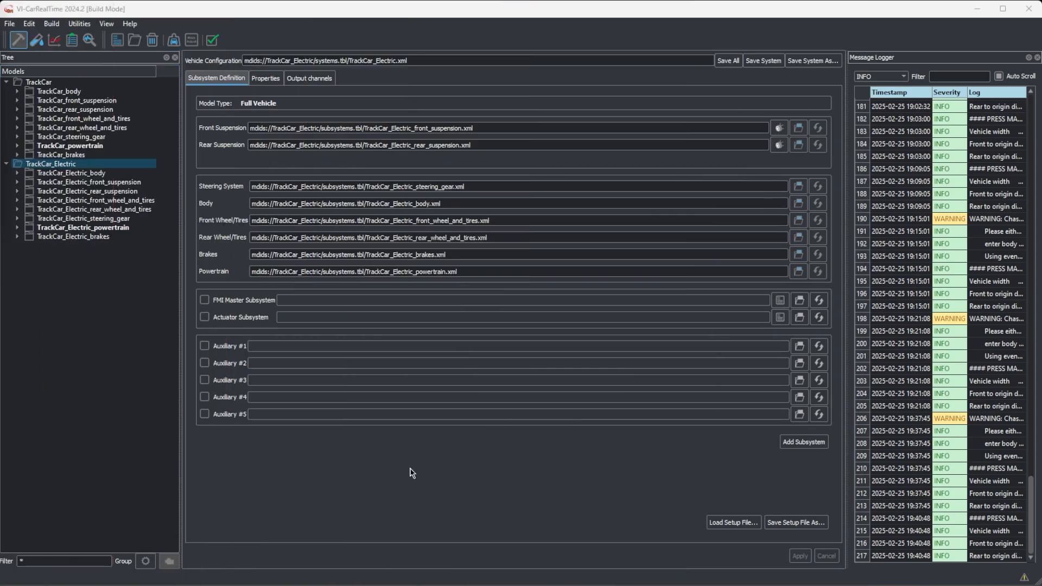
Step: Bring up the VI-grade webinar video in the browser, highlight its title, and put the browser window away
left_click(407, 576)
left_click_drag(236, 488, 728, 484)
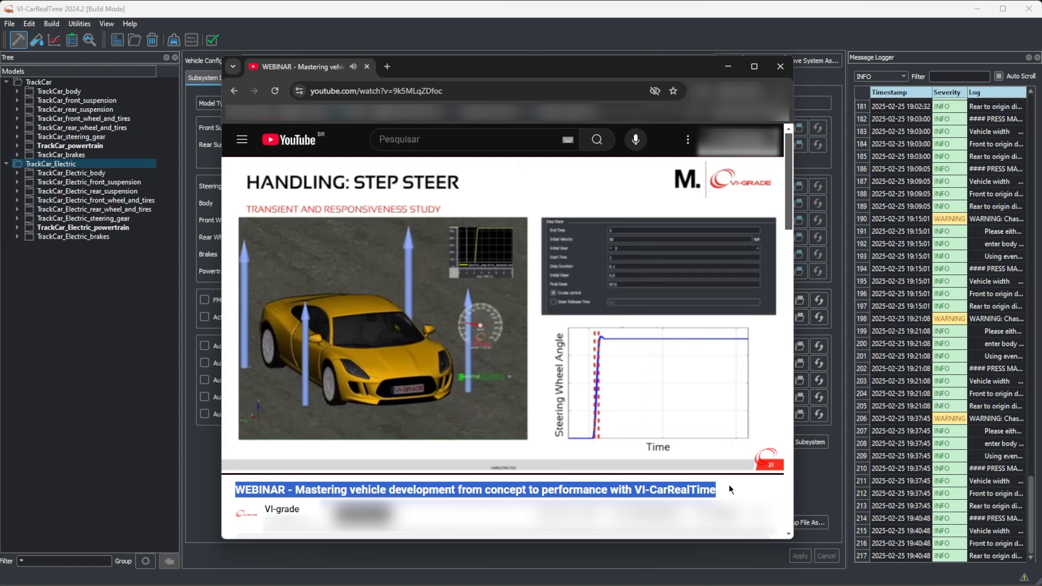
left_click(729, 484)
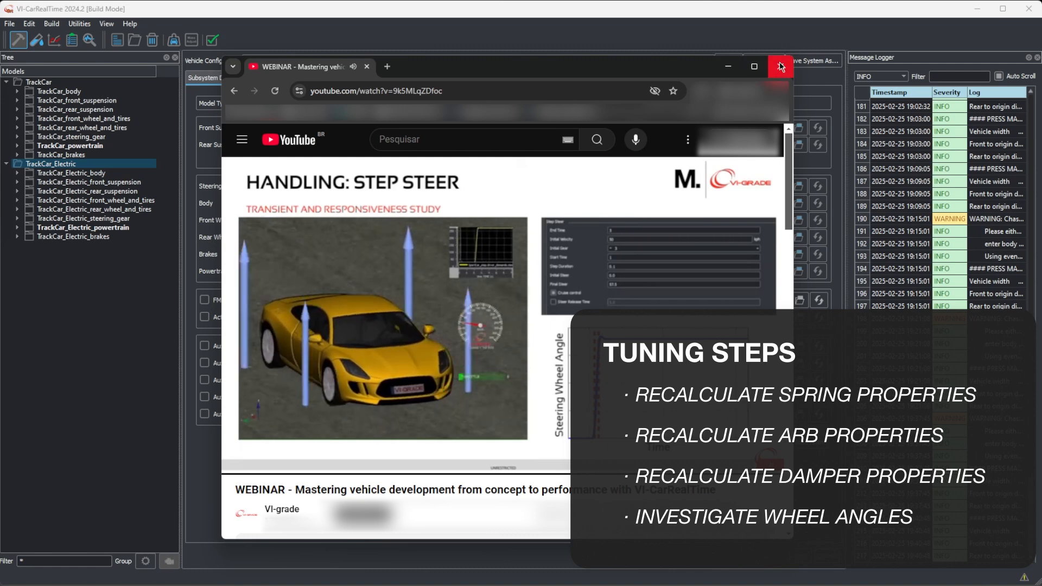
left_click(730, 66)
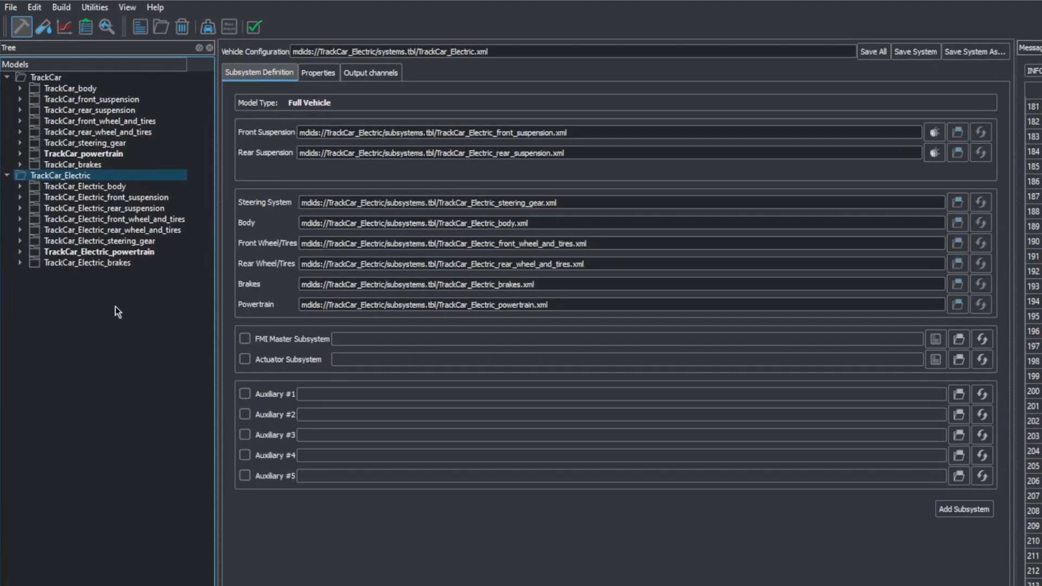
Step: View the spring settings of the TrackCar_Electric front suspension and rear suspension
double_click(141, 199)
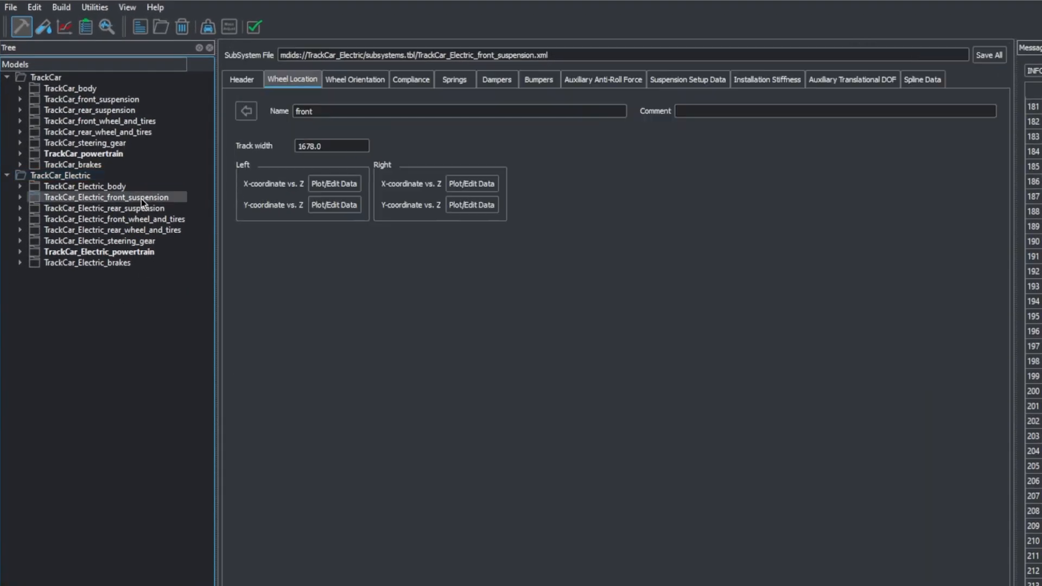
left_click(463, 84)
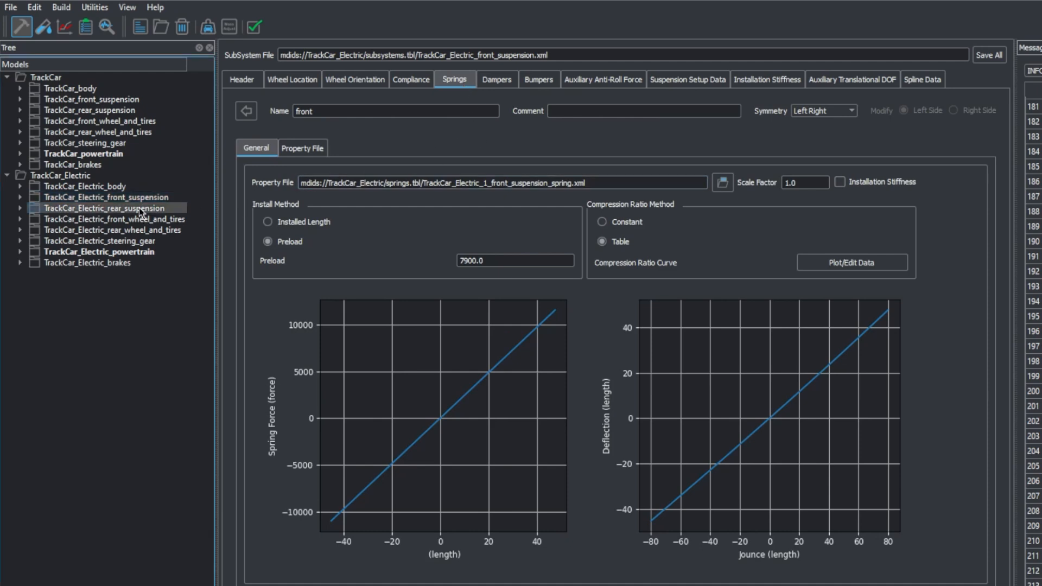
double_click(163, 208)
left_click(458, 84)
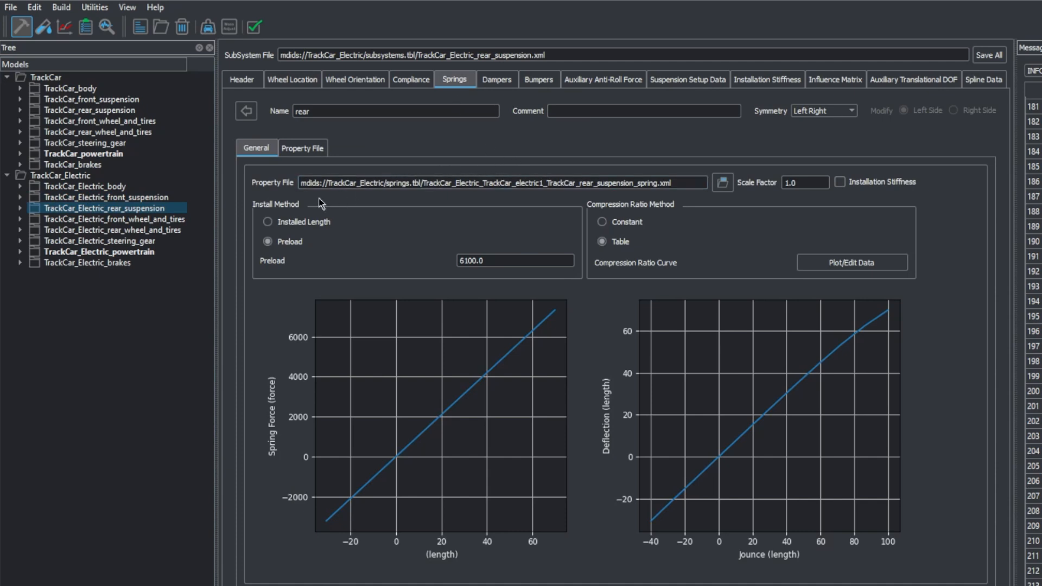
Step: Check the preload, scale factor and linear rate of the TrackCar_Electric front suspension springs
left_click(165, 198)
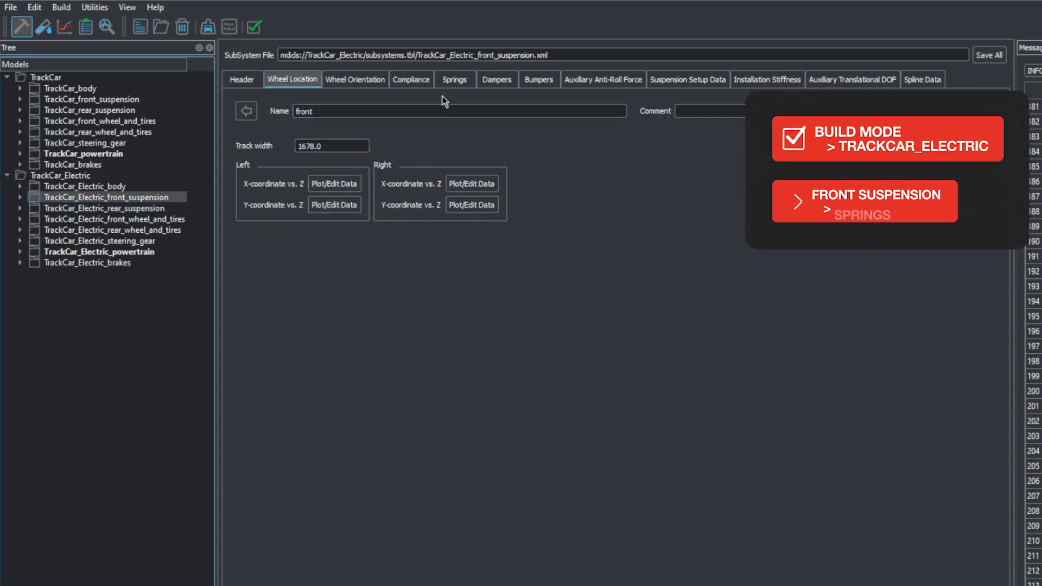
left_click(455, 80)
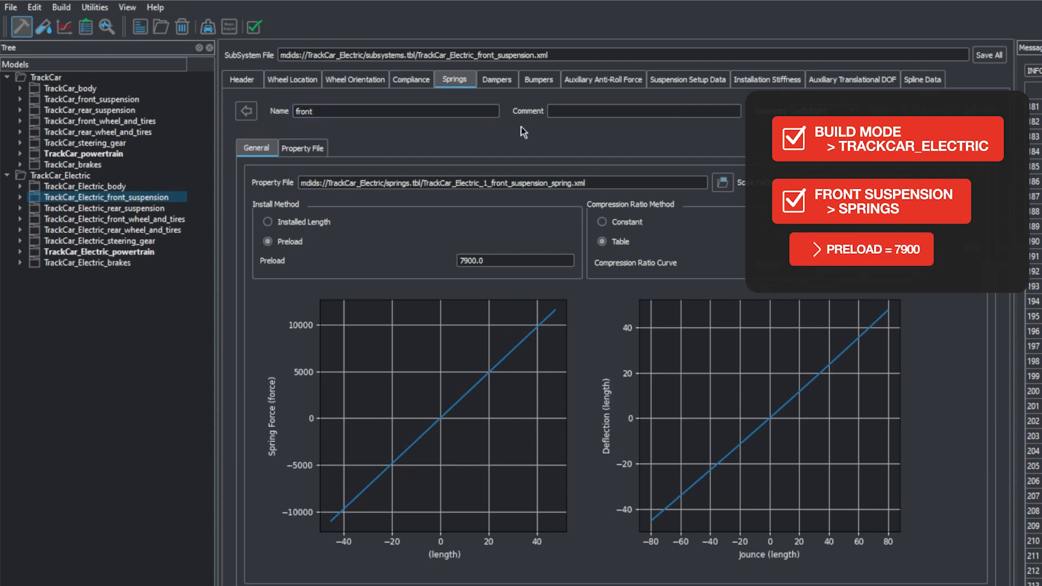
left_click(475, 261)
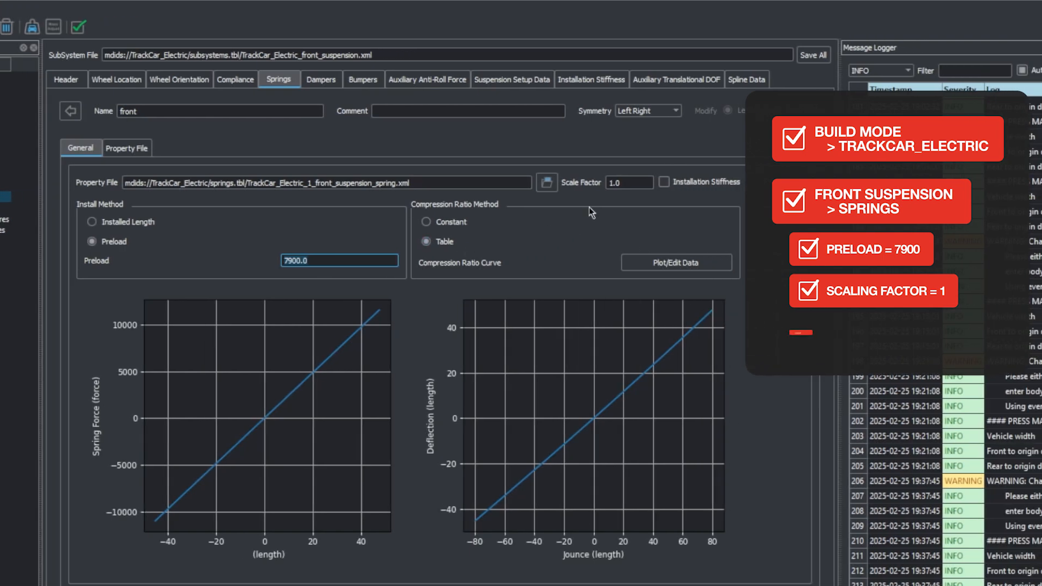
left_click(819, 183)
left_click(126, 148)
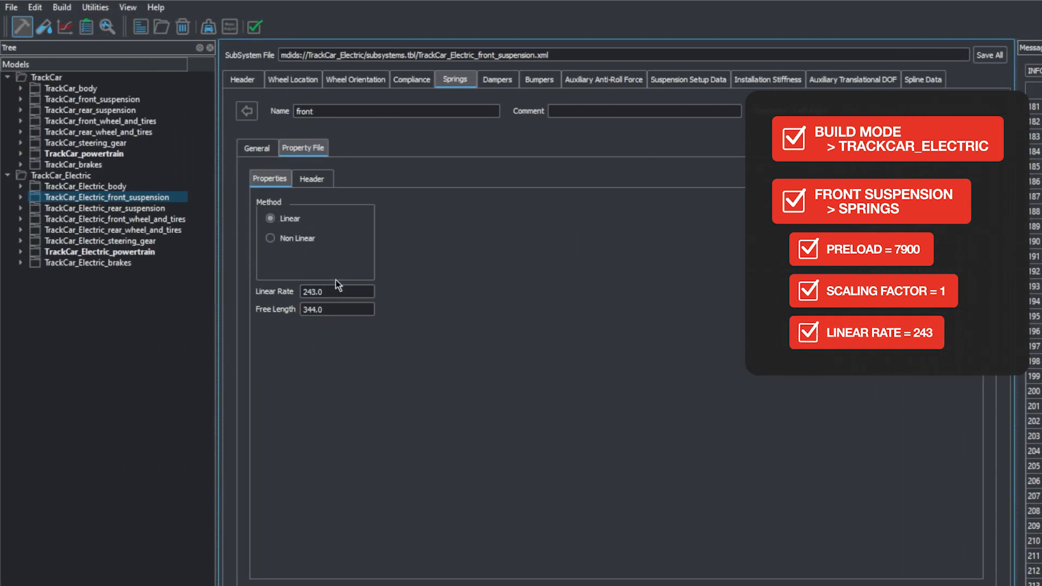
double_click(337, 292)
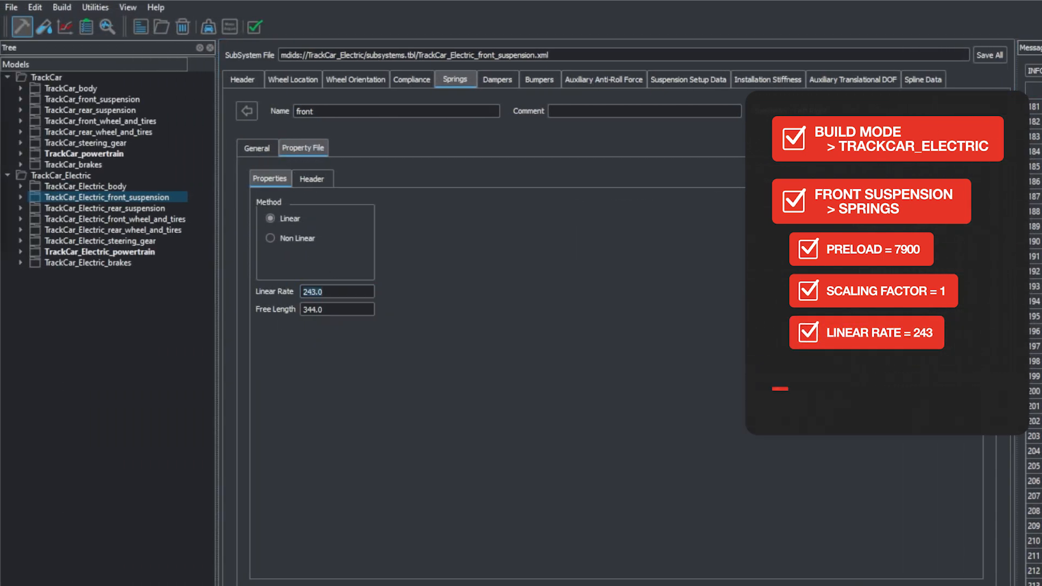
Step: Check the preload, linear rate and scale factor of the TrackCar_Electric rear suspension springs
left_click(148, 208)
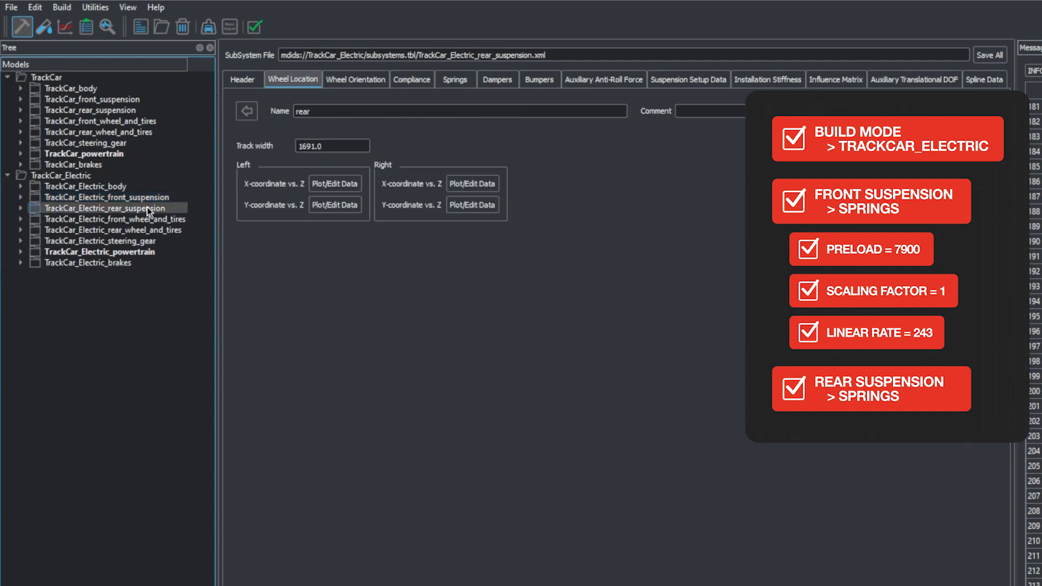
left_click(455, 81)
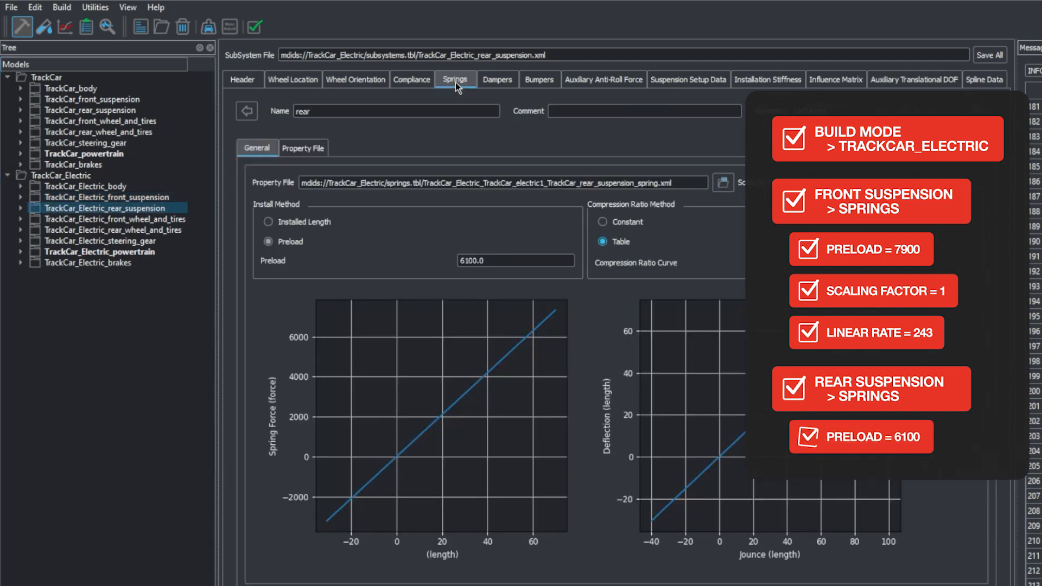
double_click(478, 260)
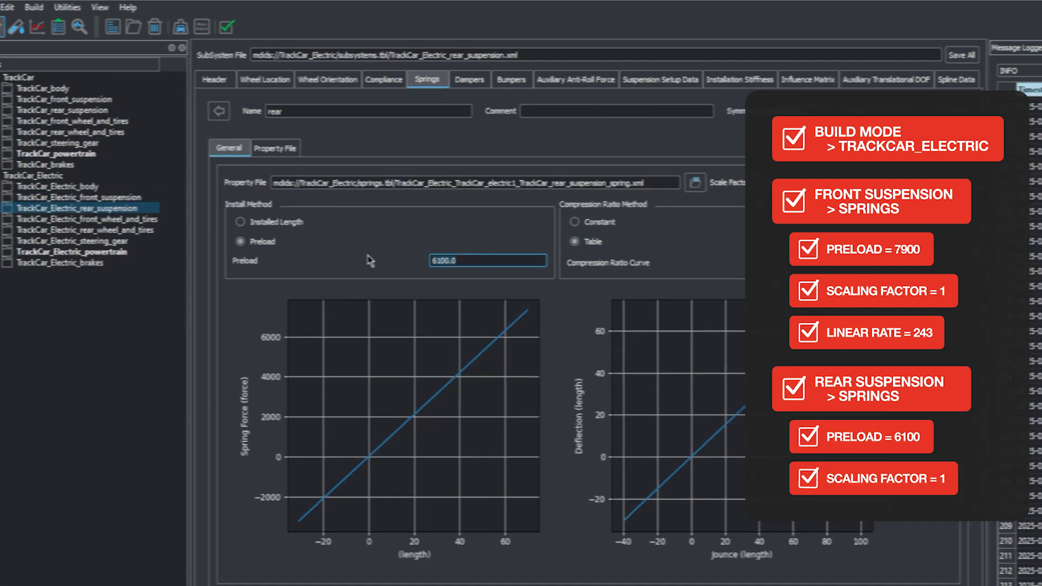
left_click(275, 149)
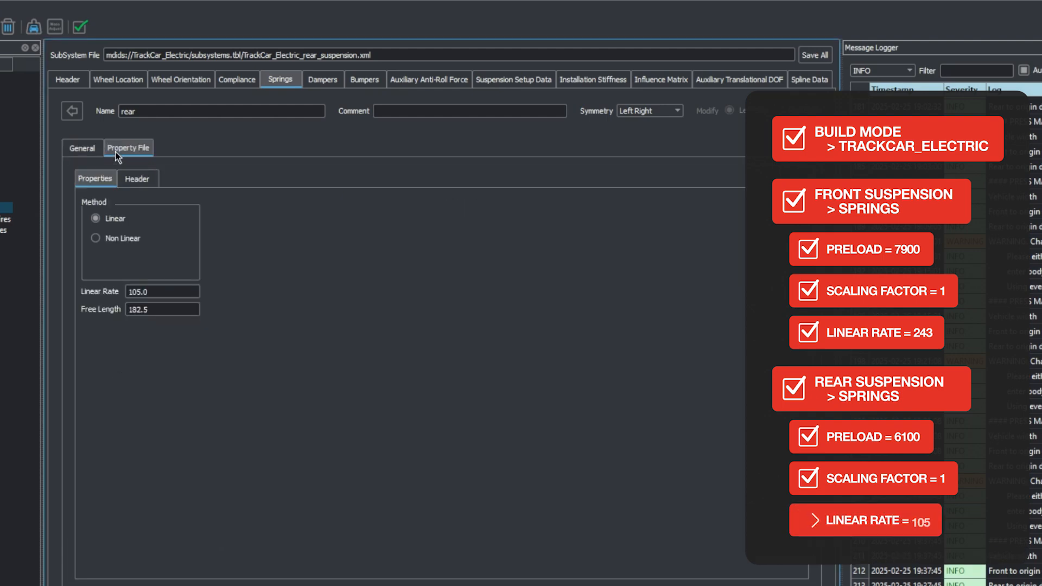
double_click(274, 291)
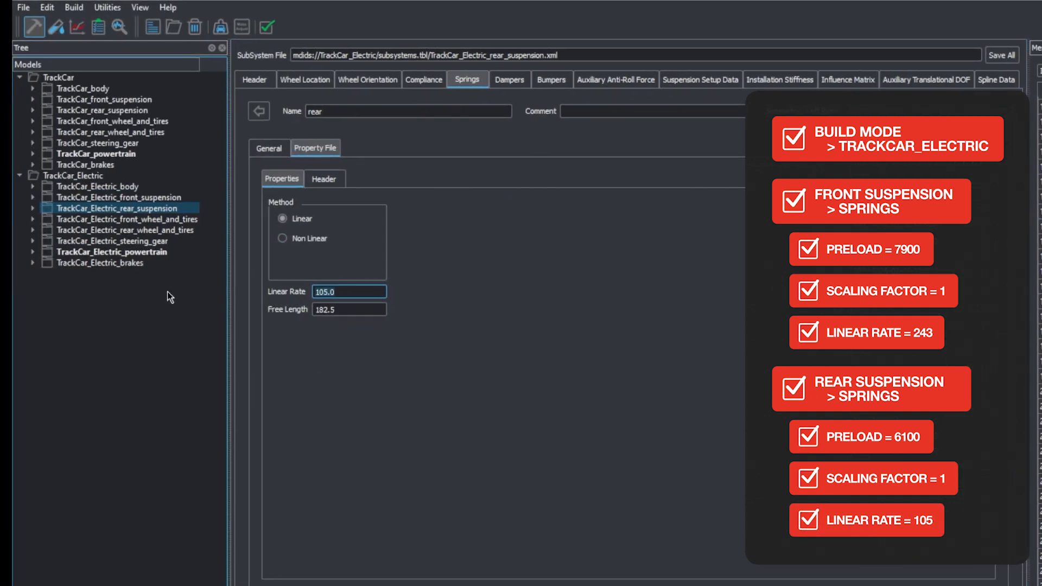
left_click(269, 148)
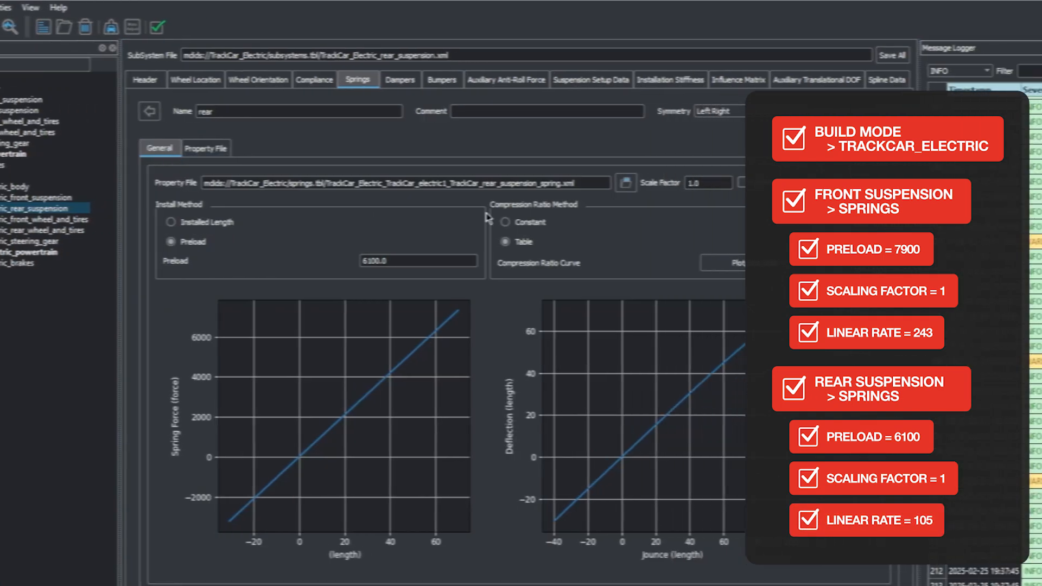
left_click(713, 183)
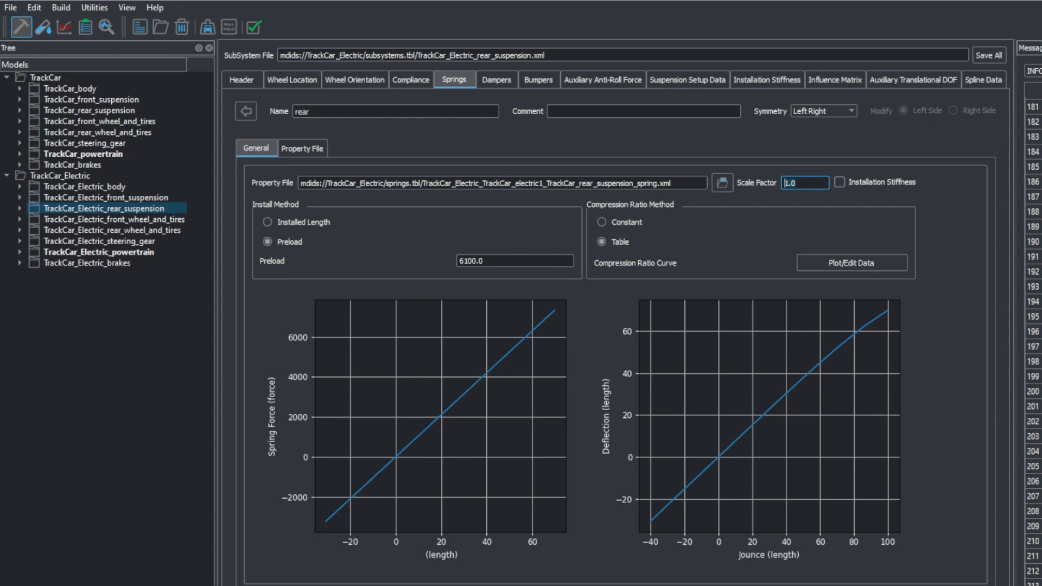
Step: Check the auxiliary anti-roll force rate in the TrackCar_Electric front and rear suspensions
left_click(160, 198)
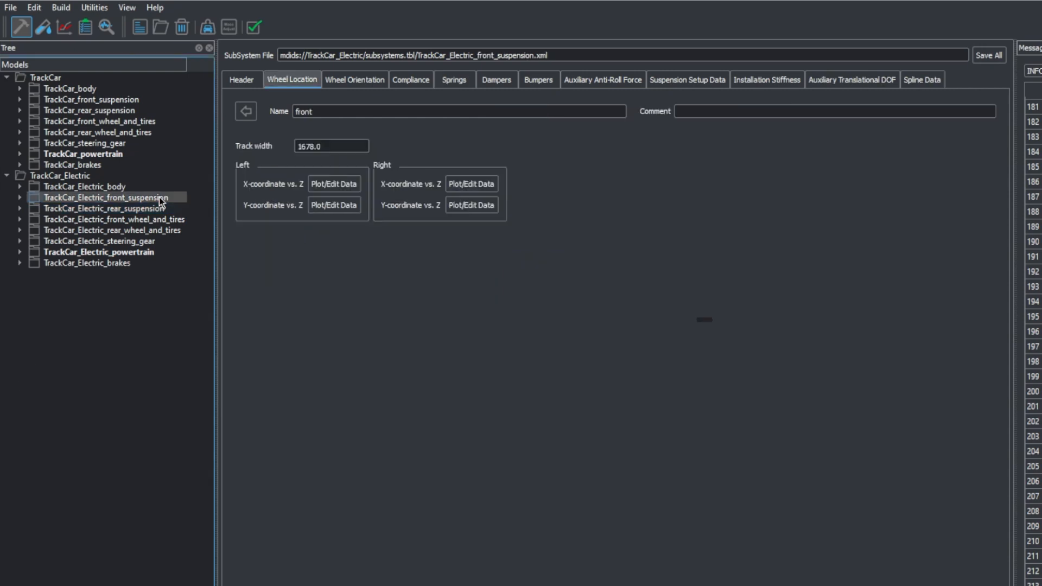
left_click(611, 82)
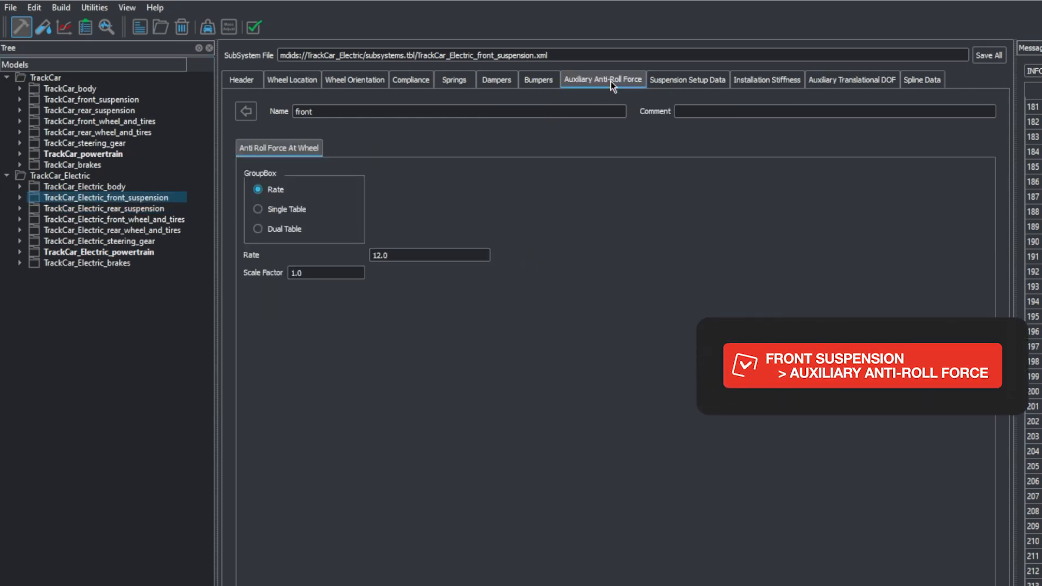
left_click(432, 252)
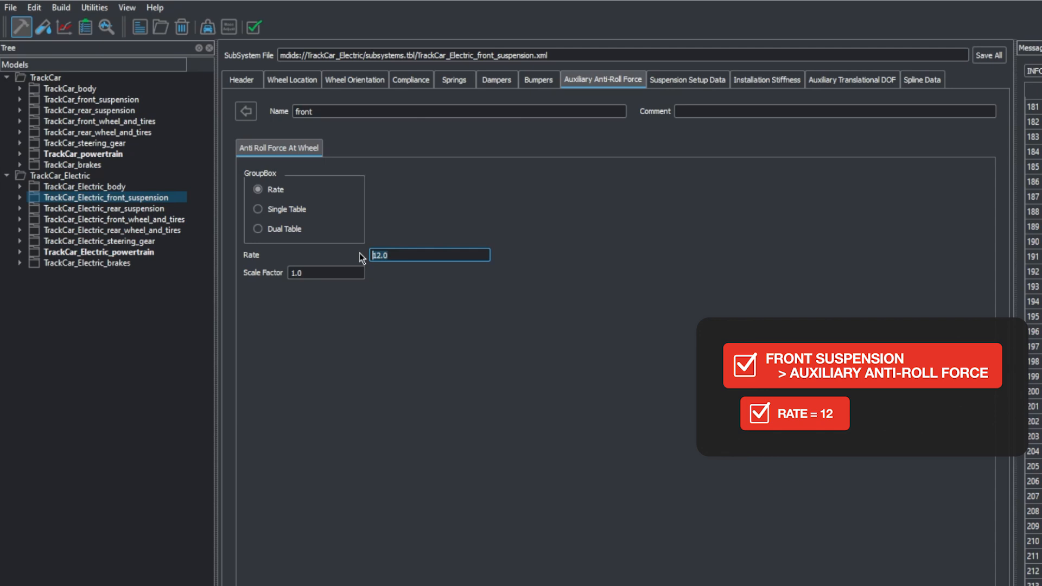
left_click(142, 209)
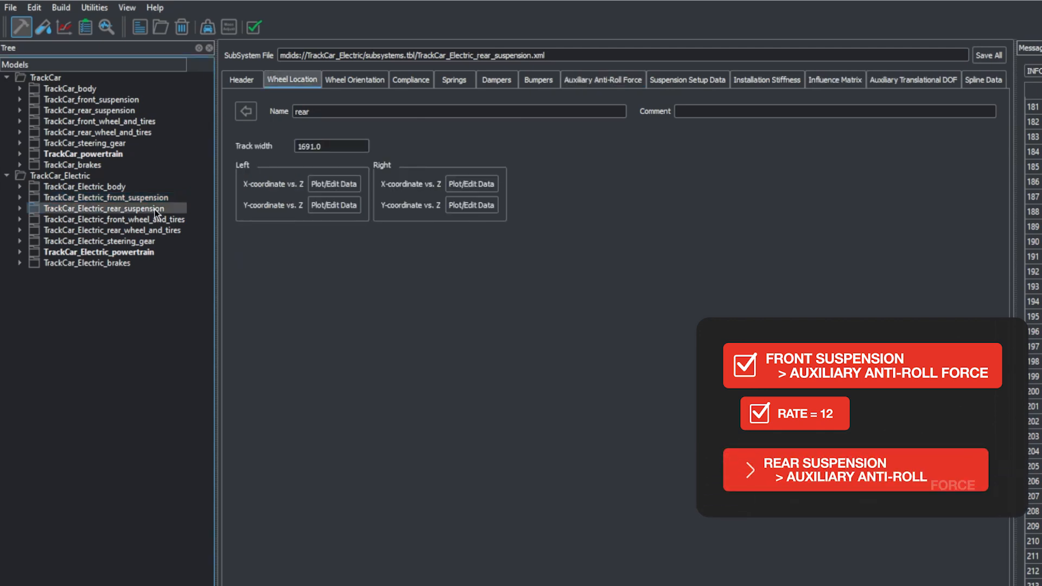
left_click(598, 80)
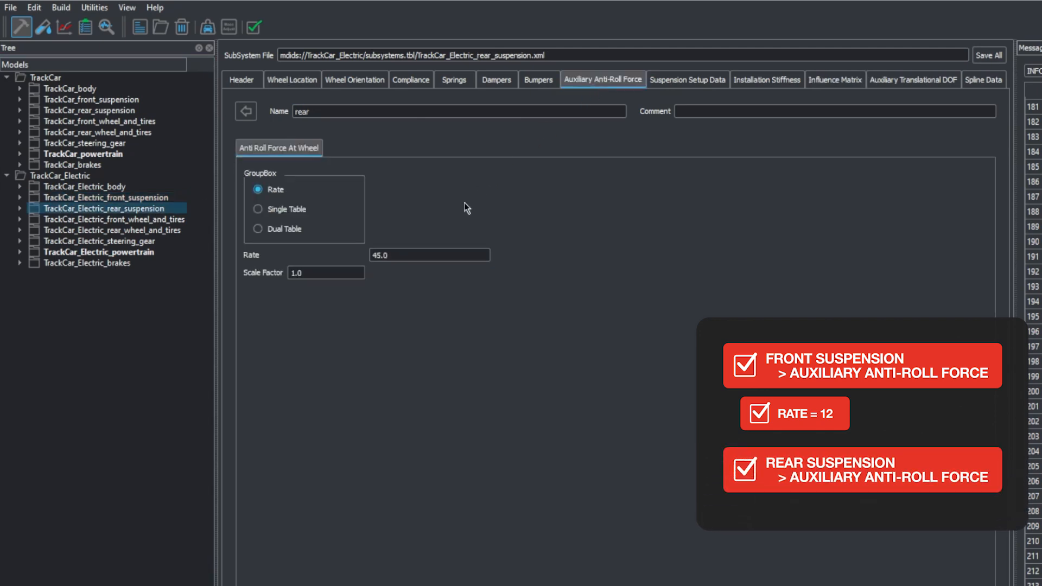
left_click(408, 255)
left_click_drag(407, 255, 343, 256)
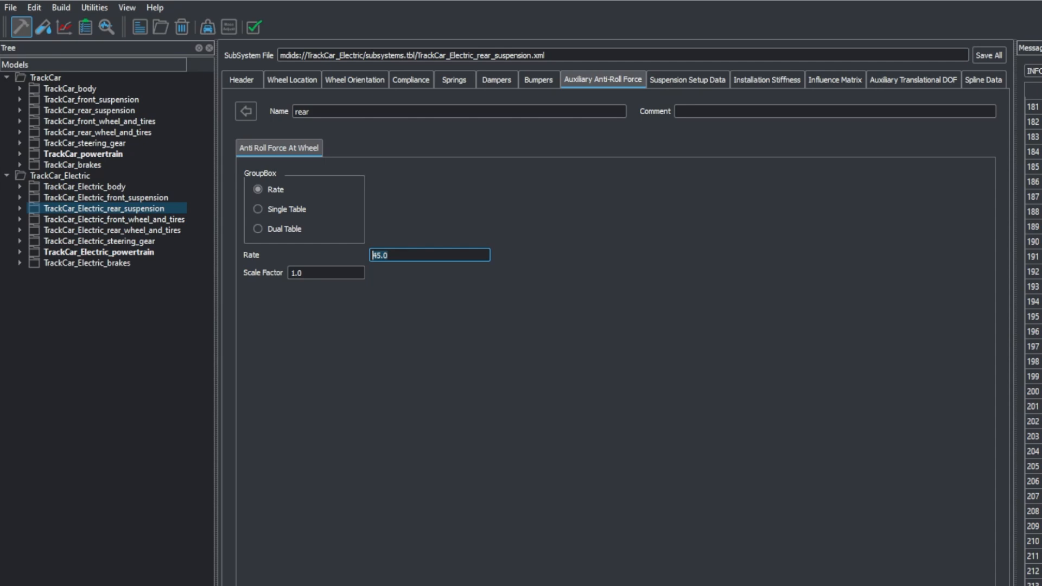
Step: Check the damper scale factor in the TrackCar_Electric front and rear suspensions
left_click(184, 199)
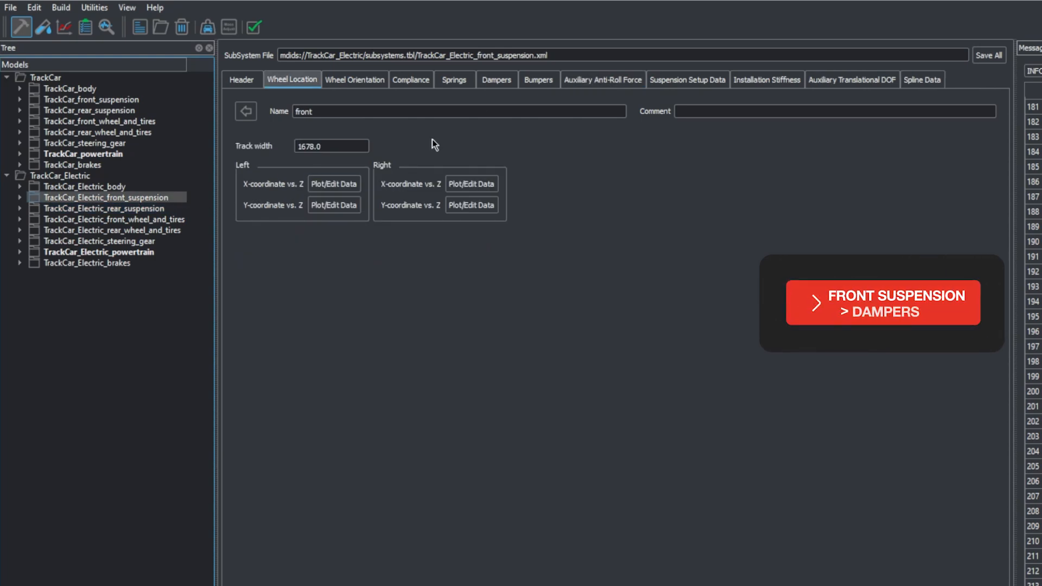
left_click(493, 83)
left_click(819, 183)
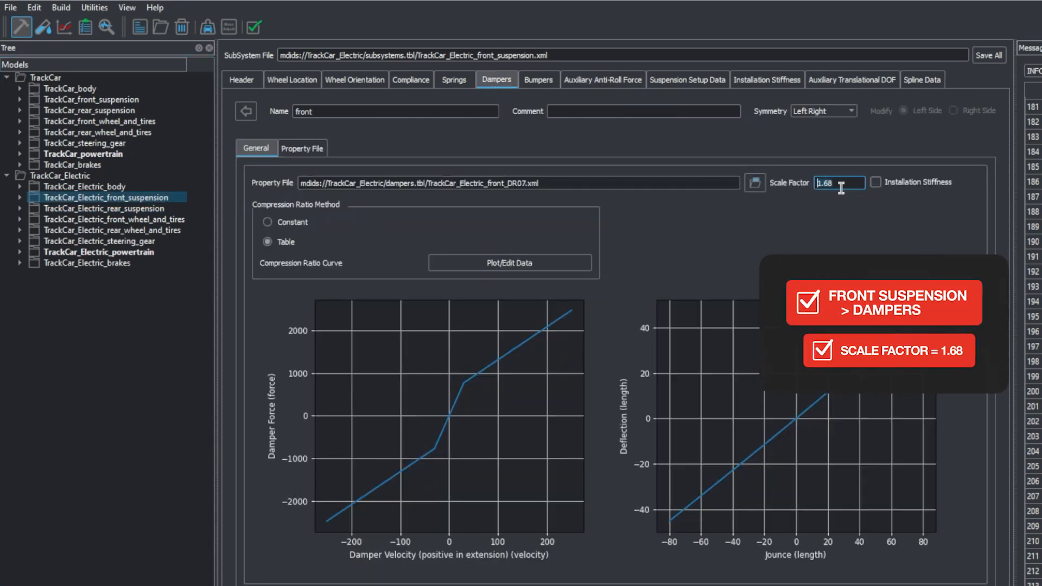
left_click(109, 209)
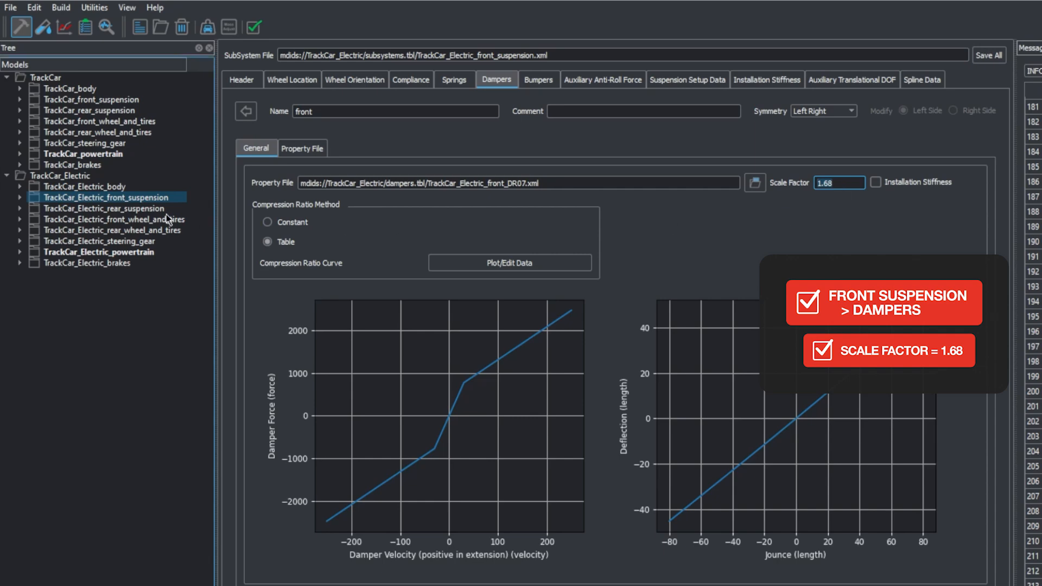
left_click(496, 80)
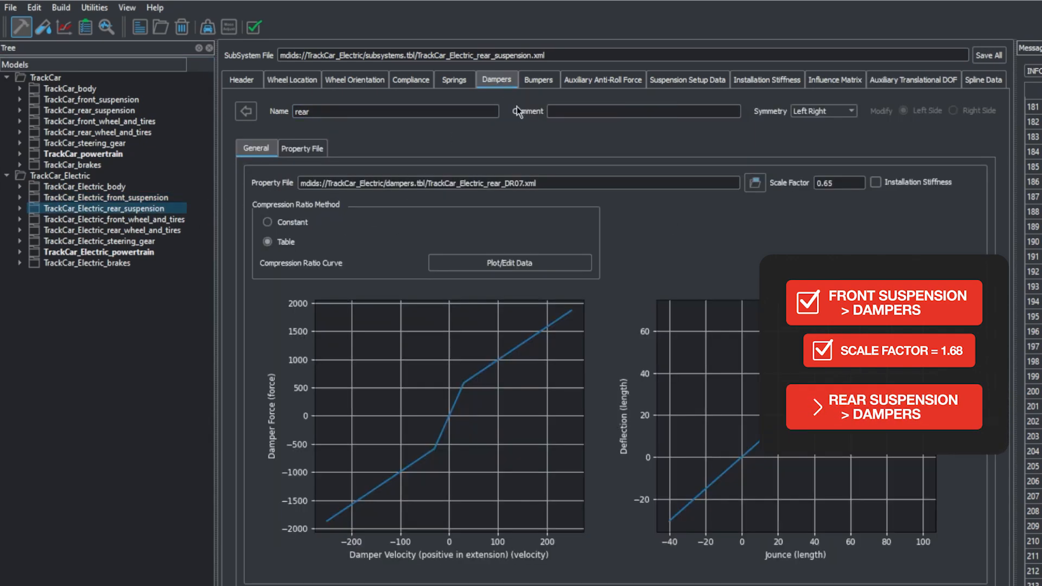
left_click(818, 183)
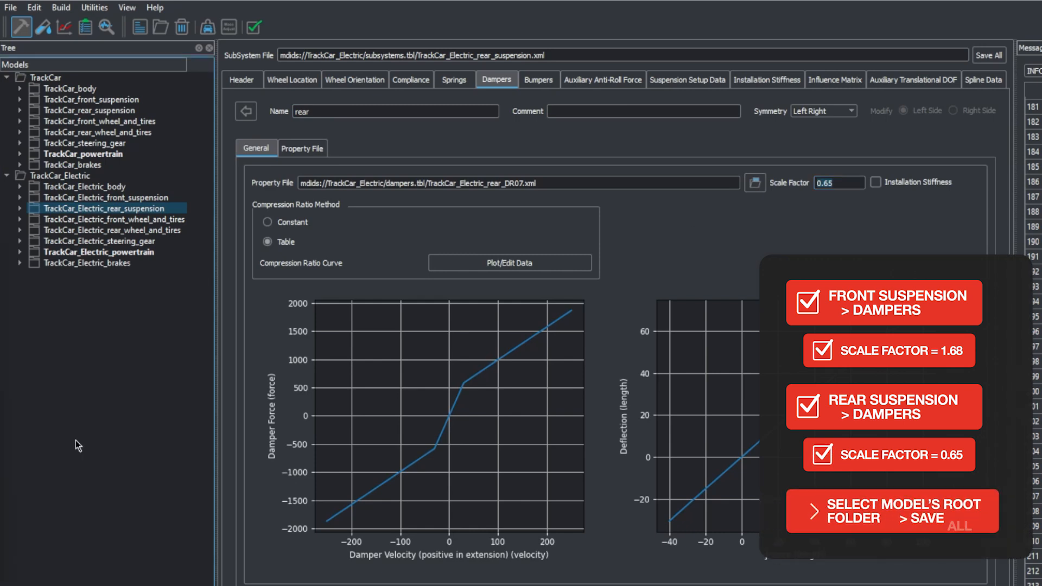
Step: Switch to Test Mode and copy the TrackCar_step event in fingerprint_StepSteer and the TrackCar_crc event in fingerprint_ConstantRadius
left_click(83, 177)
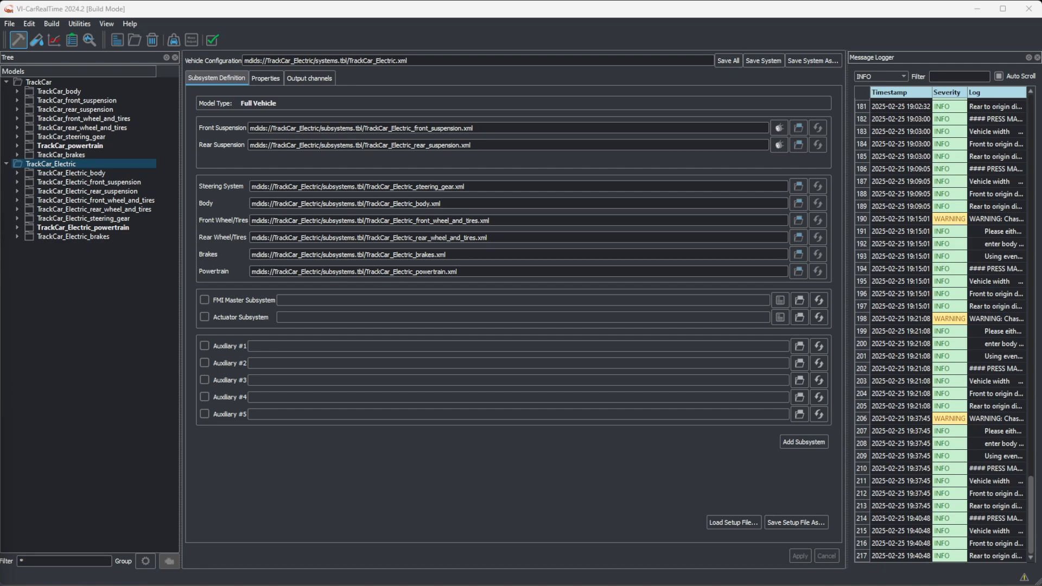
left_click(40, 43)
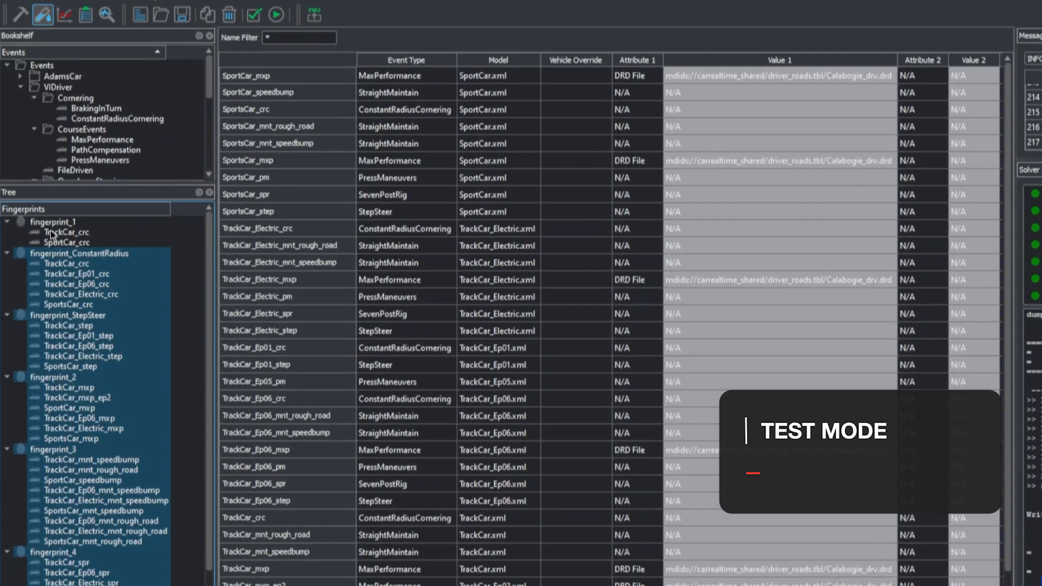
left_click(64, 274)
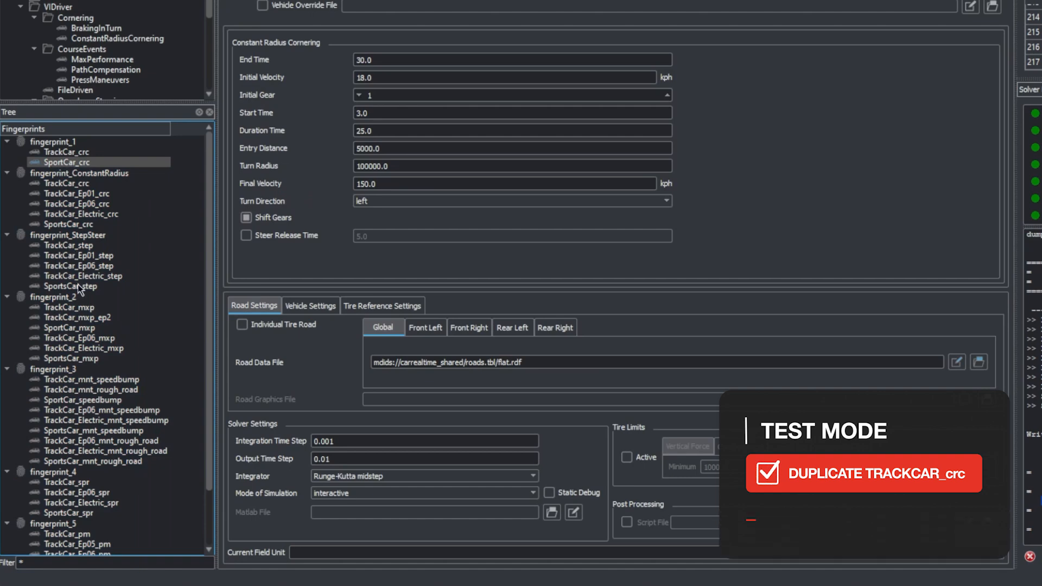
left_click(79, 246)
right_click(77, 243)
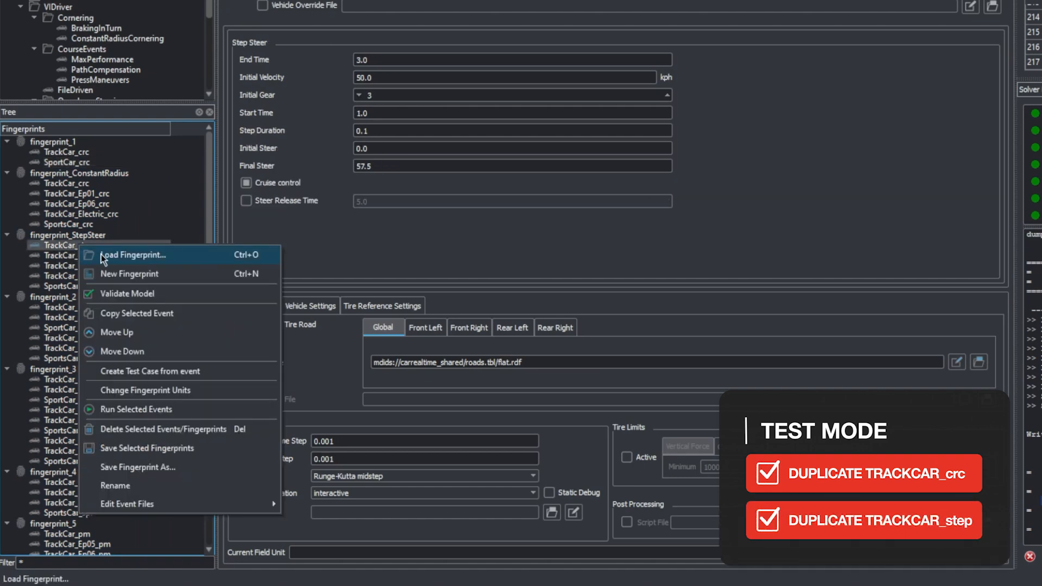
left_click(112, 308)
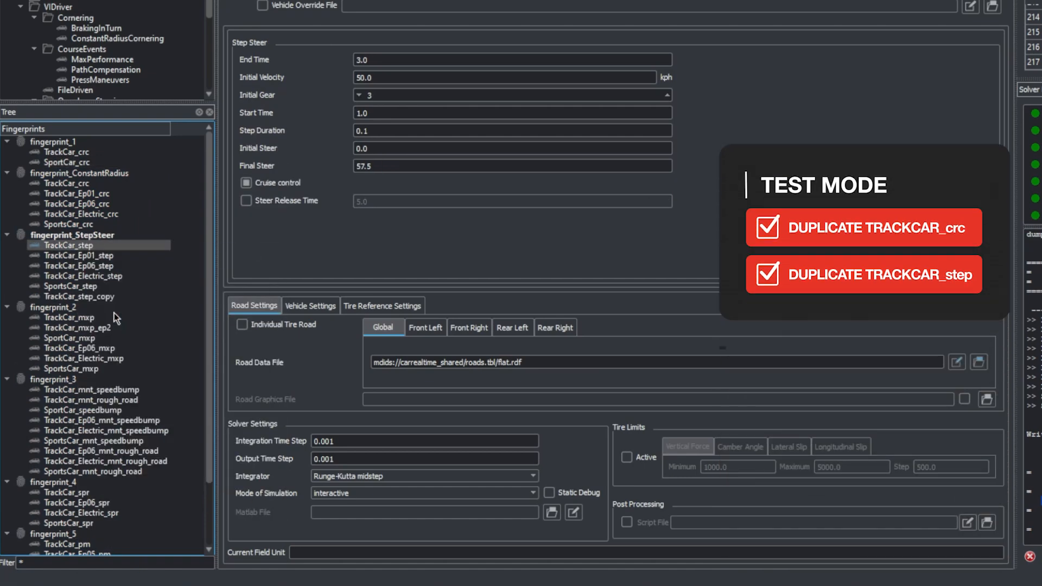
left_click(86, 185)
right_click(85, 185)
left_click(115, 255)
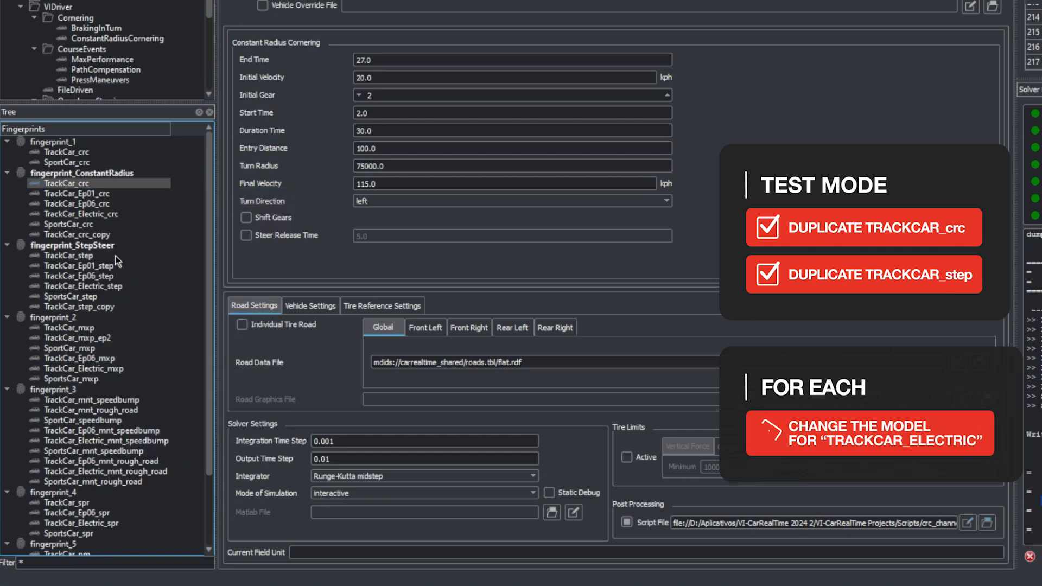
Step: Change the TrackCar_crc_copy event's model to TrackCar_Electric.xml from the TrackCar_Electric database
left_click(99, 233)
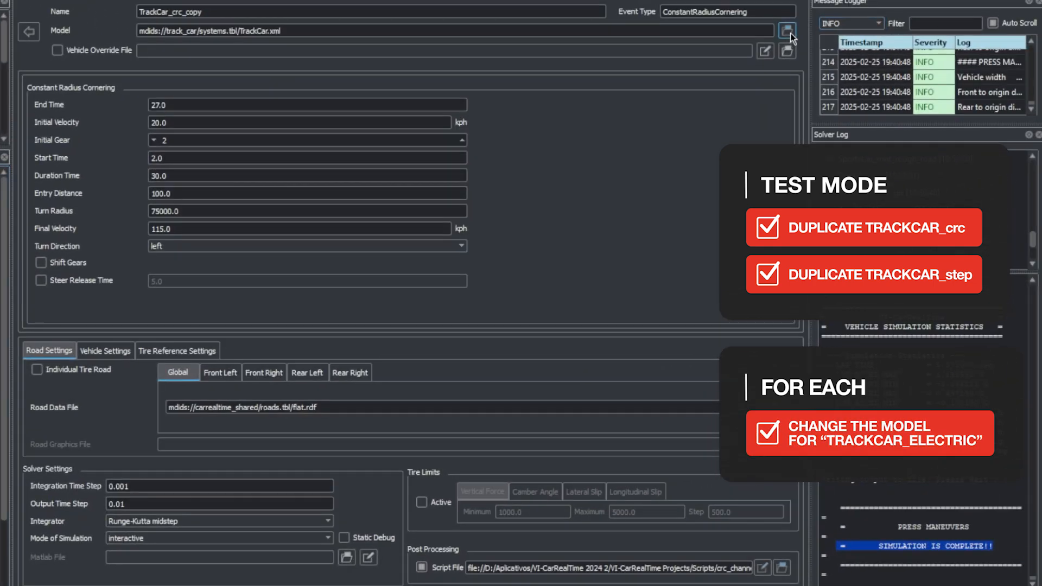
left_click(787, 30)
scroll(268, 239, "down", 2)
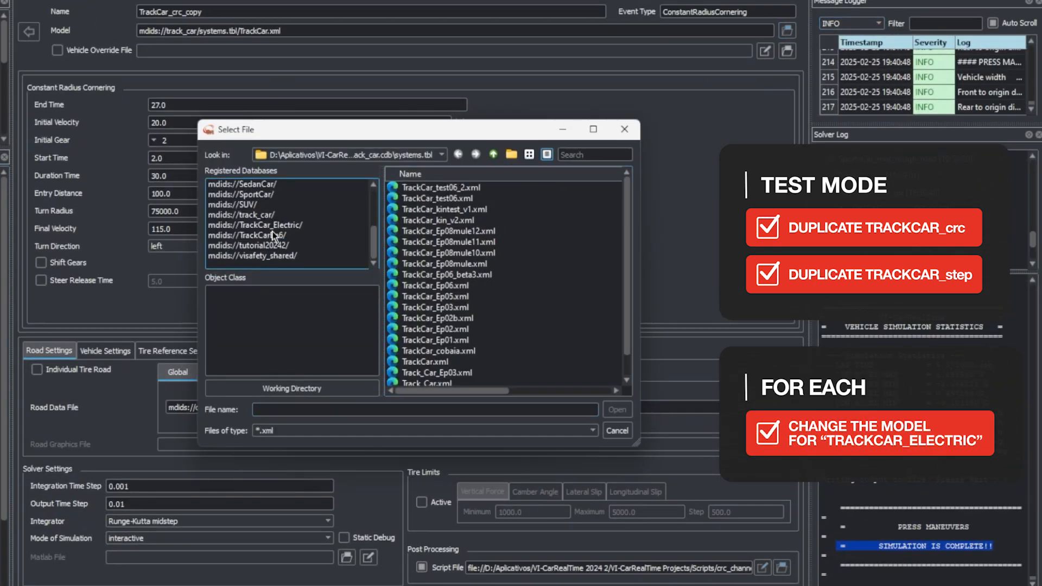
left_click(254, 225)
left_click(440, 188)
left_click(617, 410)
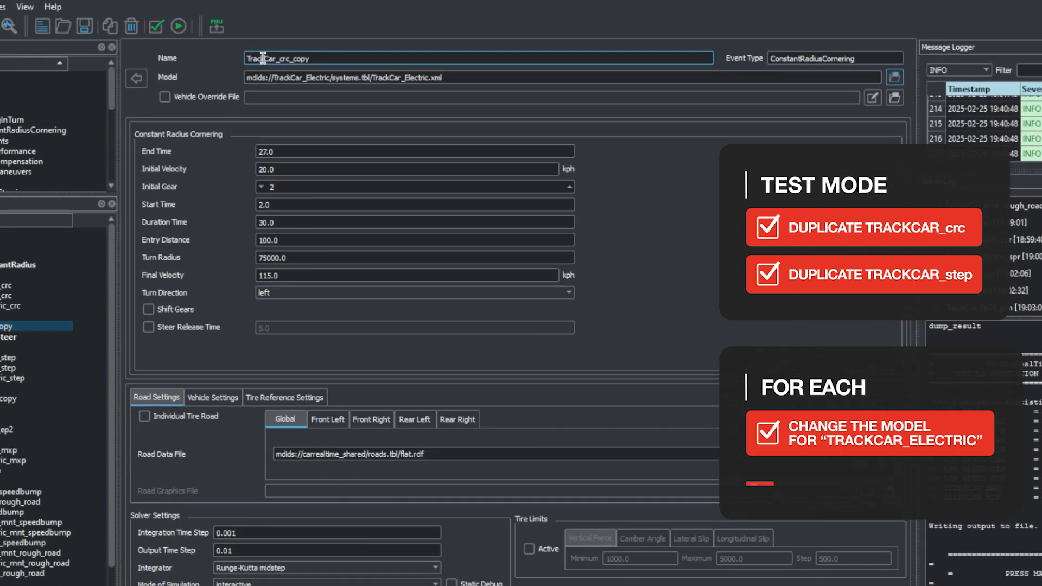
Step: Rename the copied constant-radius event as TrackCar_electric2_crc
left_click(276, 58)
type("_electric2_")
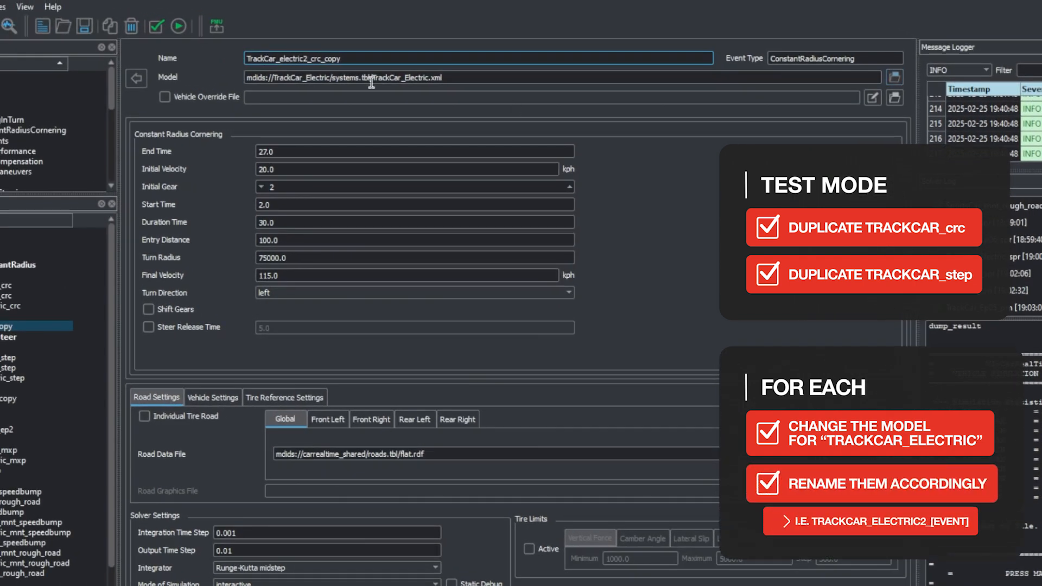
left_click_drag(322, 59, 341, 58)
key("BackSpace")
left_click(54, 326)
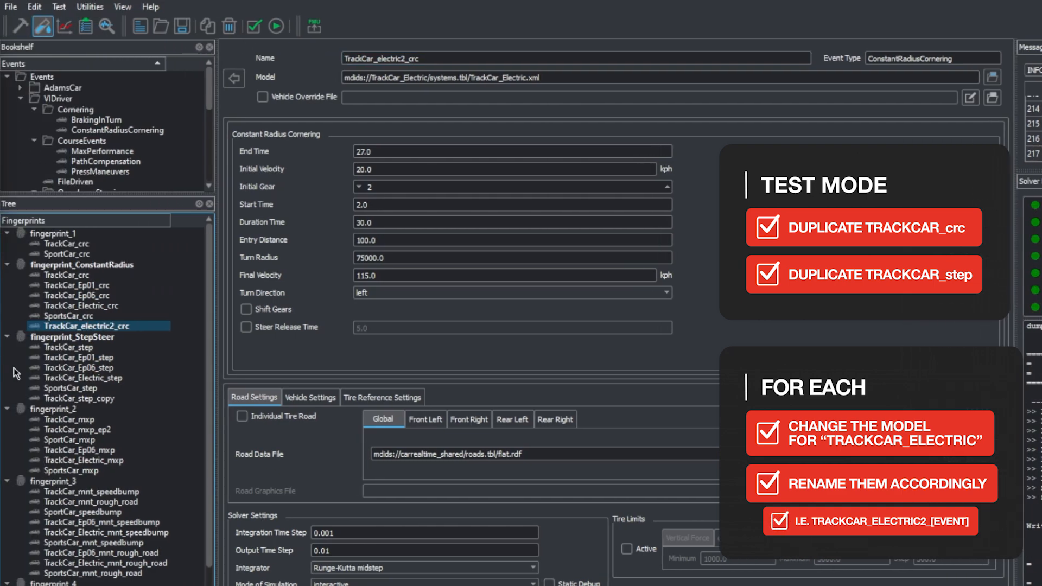
Step: Rename the TrackCar_step_copy event in fingerprint_StepSteer as TrackCar_electric2_step
left_click(98, 400)
left_click(372, 59)
type("_Electr")
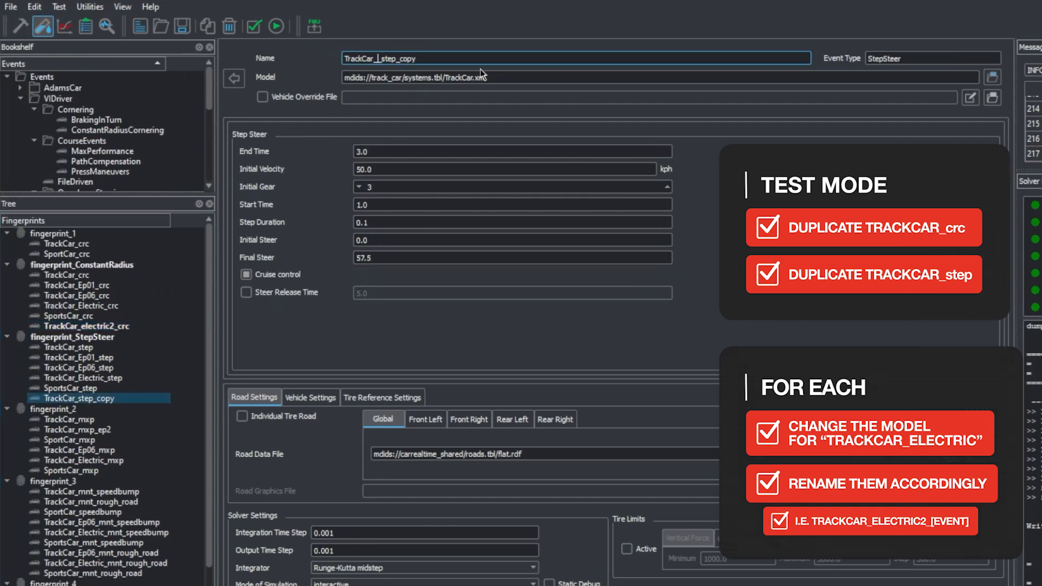
type("ic2")
key("BackSpace")
type("e")
left_click_drag(424, 59, 556, 77)
key("BackSpace")
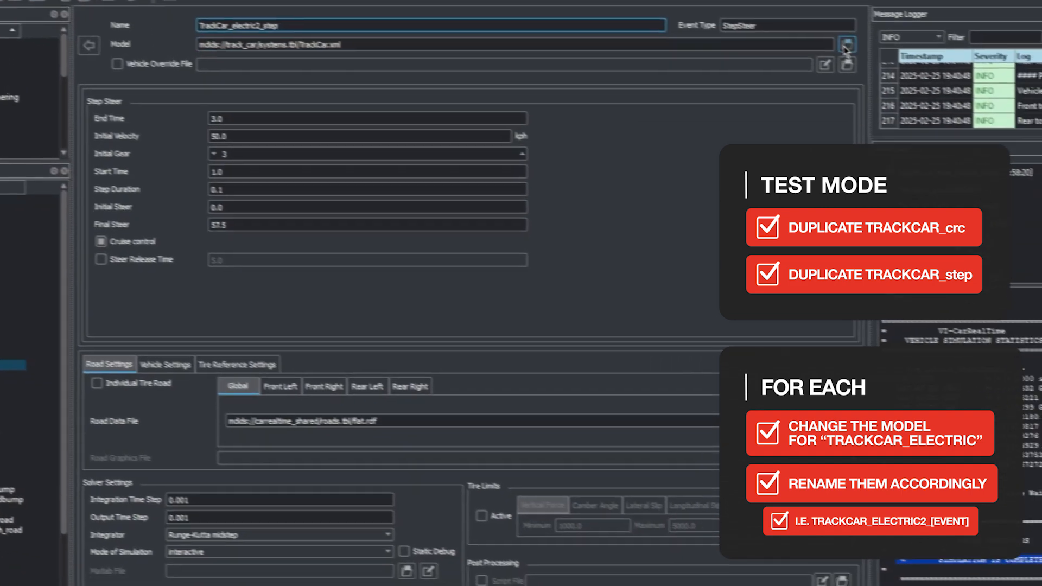
Step: Change the TrackCar_electric2_step event's model to TrackCar_Electric.xml from the TrackCar_Electric database
left_click(845, 48)
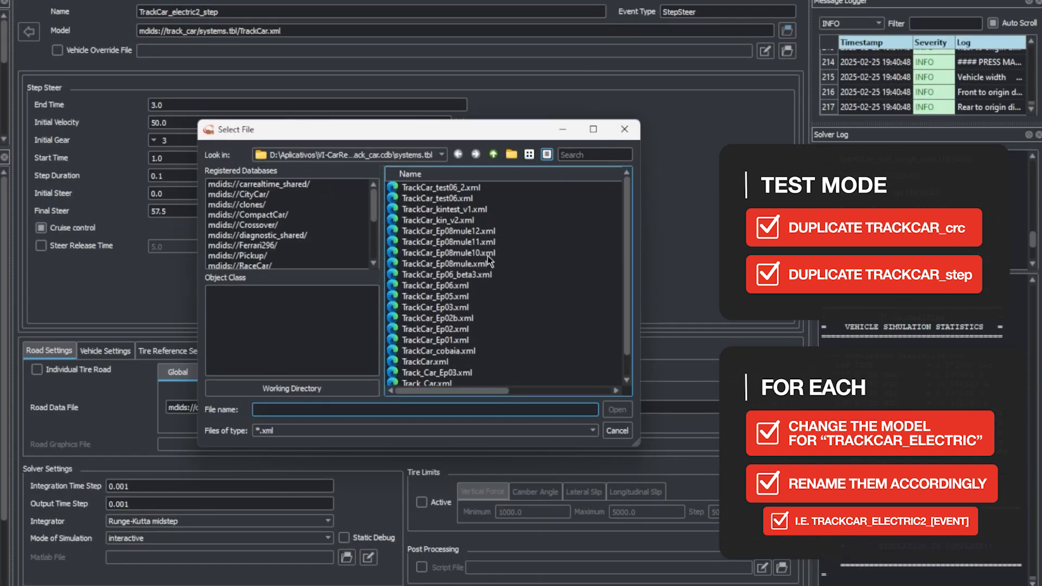
scroll(332, 228, "down", 3)
left_click(333, 238)
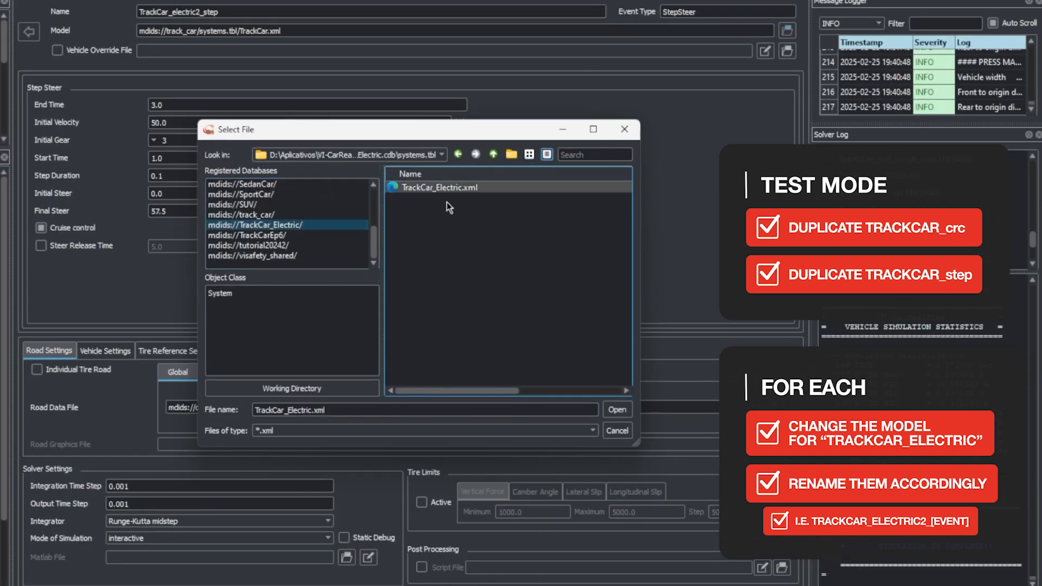
left_click(617, 409)
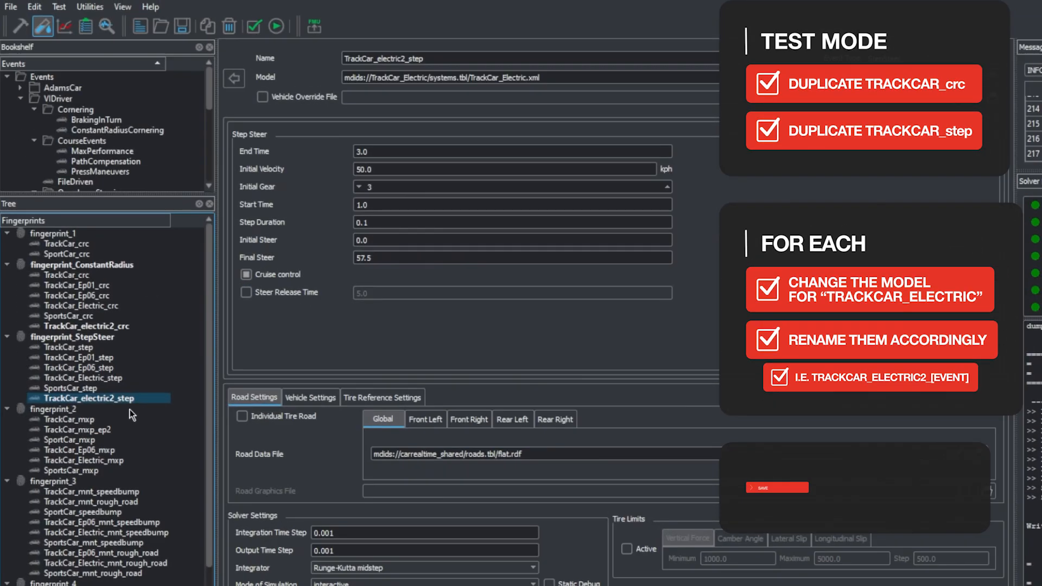
Step: Save fingerprint_StepSteer and fingerprint_ConstantRadius, and run the TrackCar_electric2_crc and TrackCar_electric2_step events
left_click(67, 338)
left_click(81, 265, "ctrl")
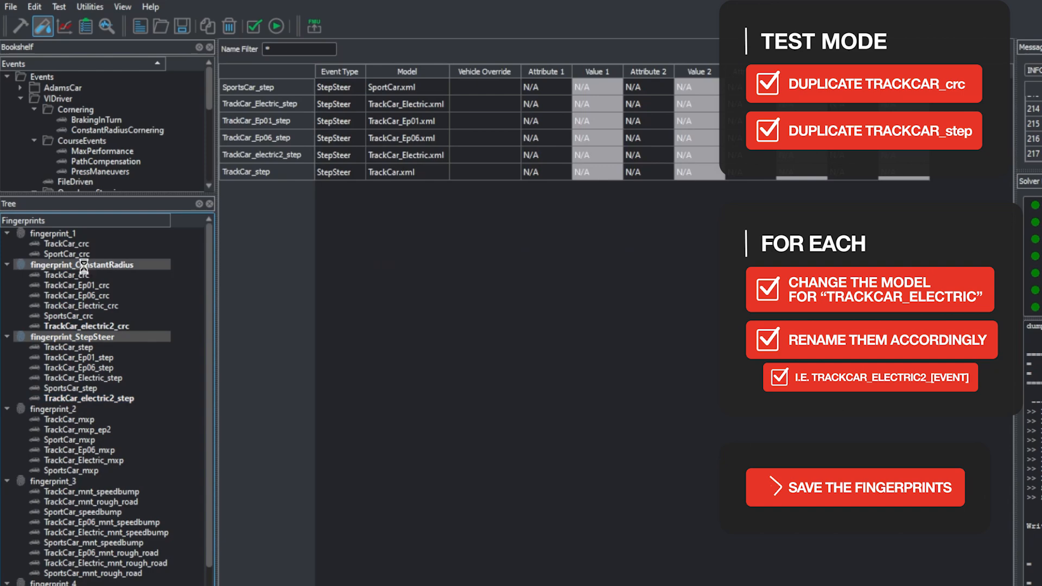
left_click(182, 27)
left_click(120, 326)
left_click(85, 398, "ctrl")
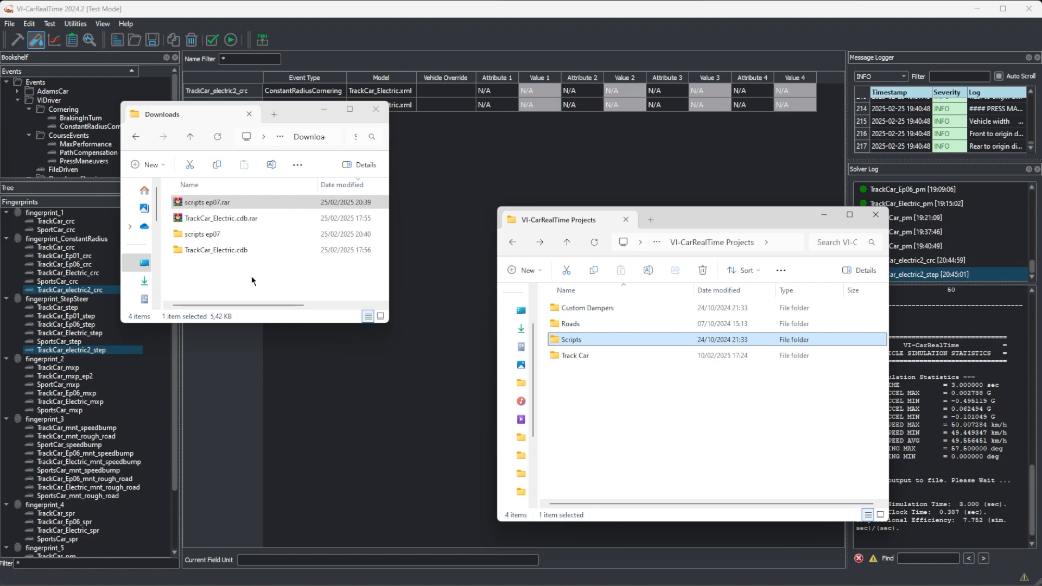
Step: In File Explorer, move all scripts from the scripts ep07 folder in Downloads into the Scripts folder of VI-CarRealTime Projects
left_click(219, 205)
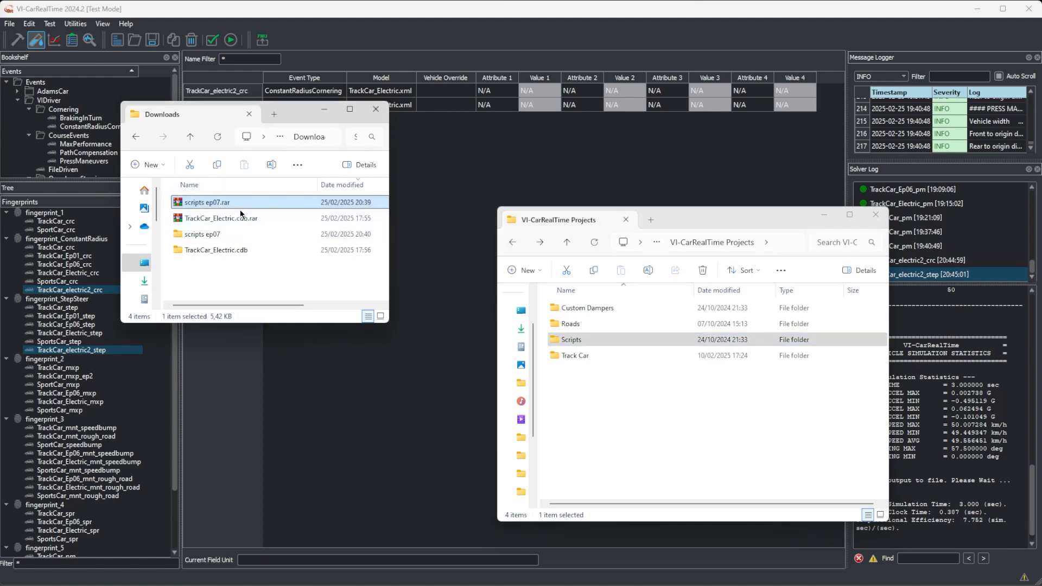
double_click(216, 234)
double_click(217, 207)
left_click_drag(217, 207, 217, 299)
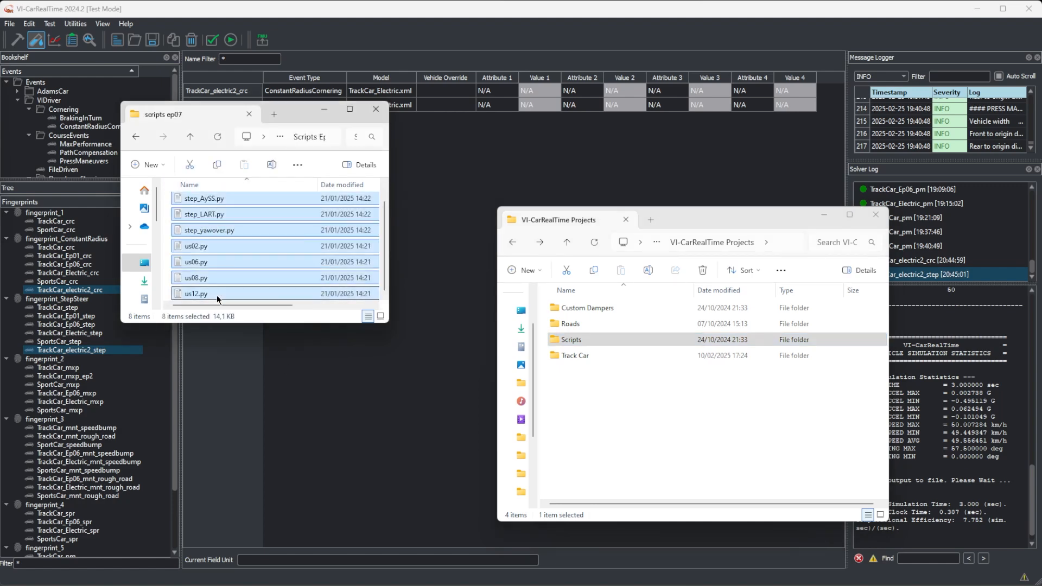
double_click(581, 340)
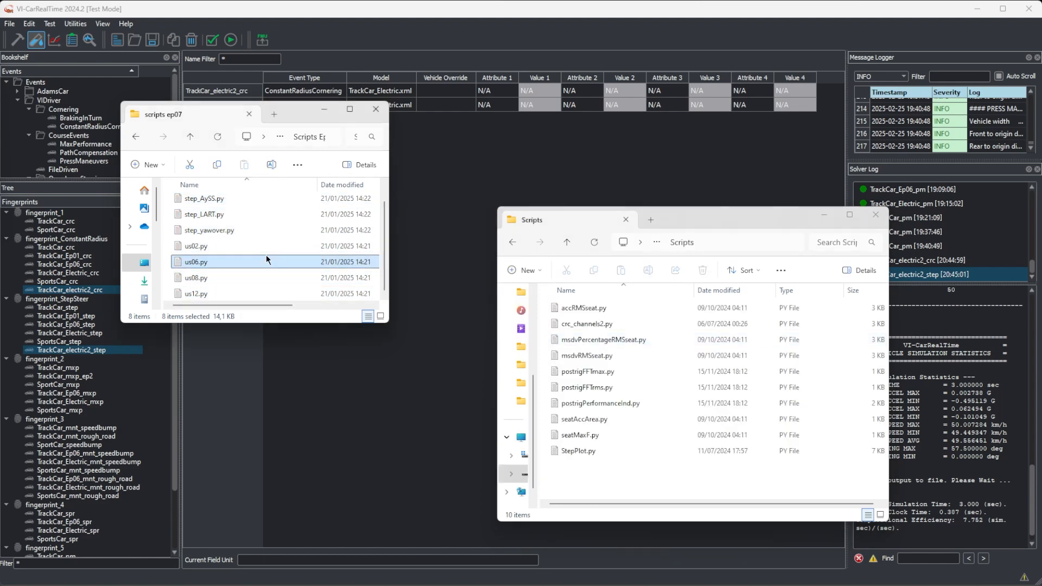
key("ctrl+c")
left_click(594, 487)
key("ctrl+v")
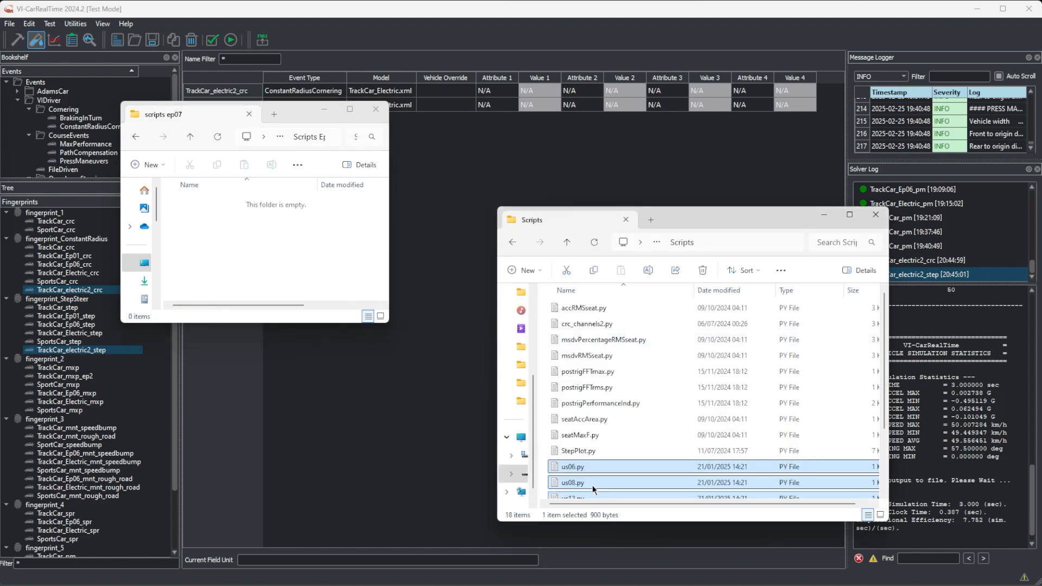
left_click(376, 109)
left_click(882, 218)
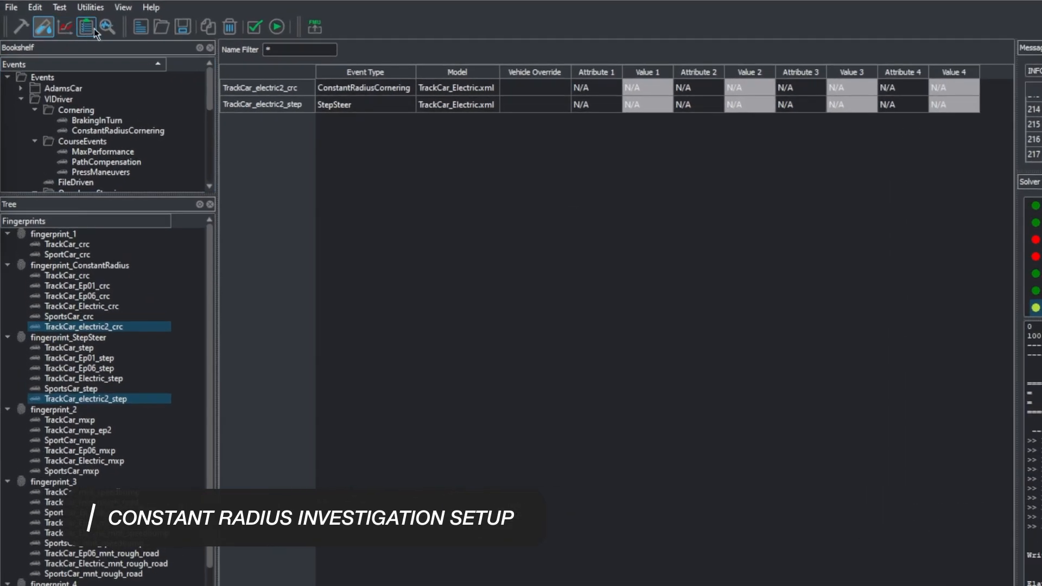
Step: Switch to Investigation mode and add the TrackCar_electric2_crc event from fingerprint_ConstantRadius to a new investigation
left_click(92, 28)
scroll(197, 223, "down", 10)
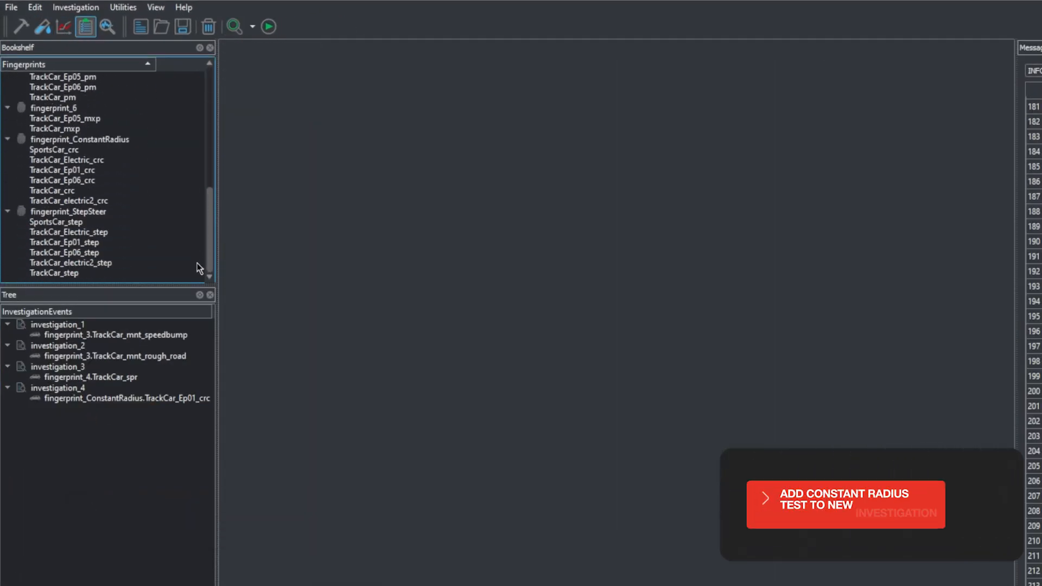
left_click(102, 202)
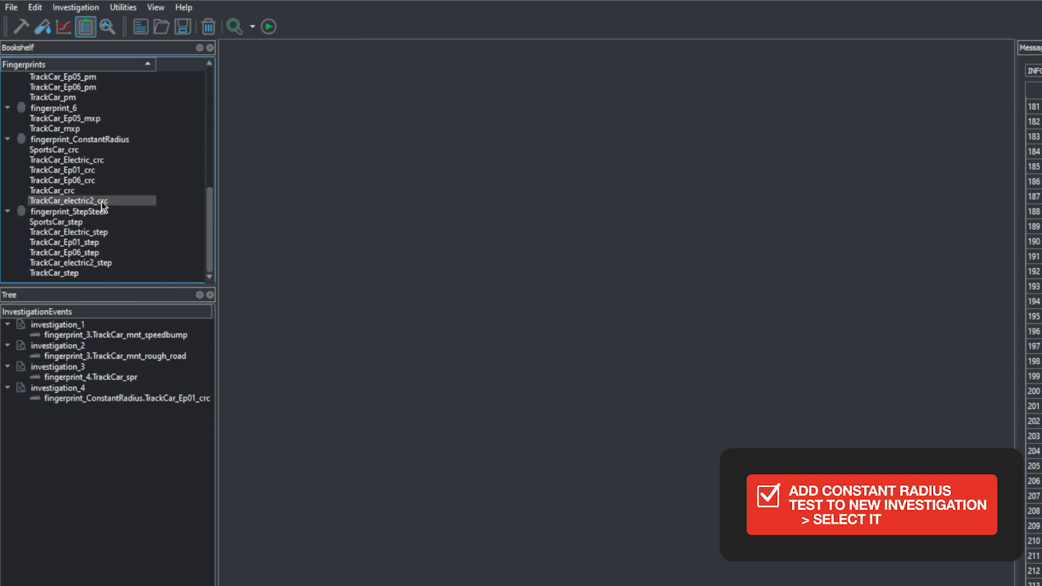
right_click(102, 202)
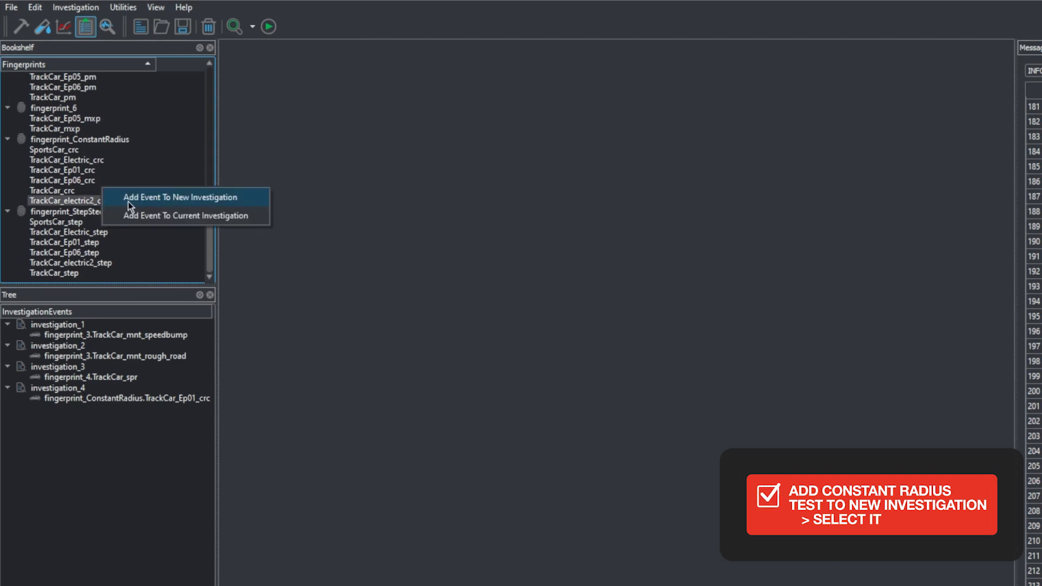
left_click(128, 199)
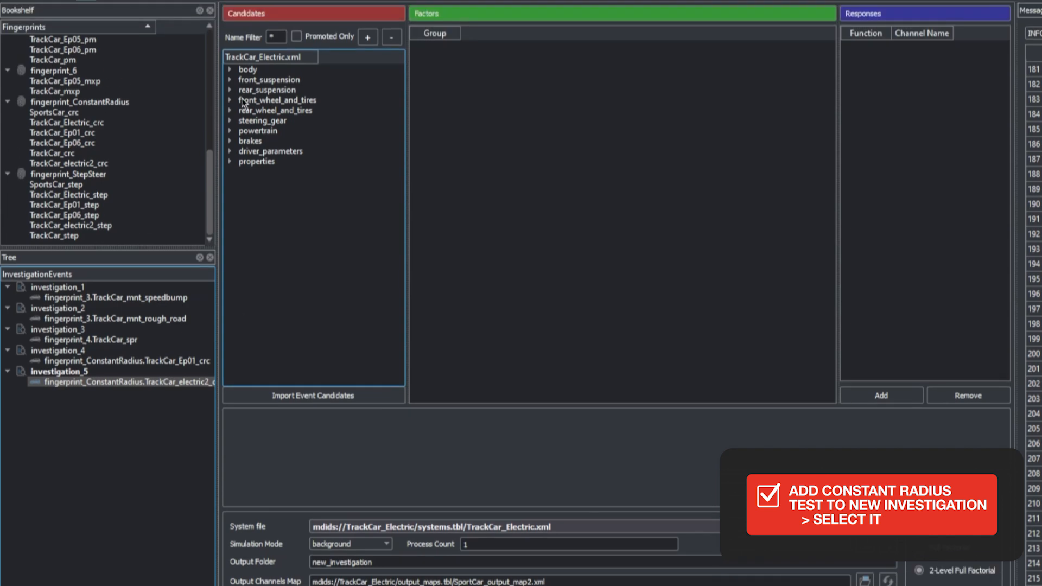
Step: Promote the leftToe and rightToe values of the front suspension setup data to factors
left_click(229, 79)
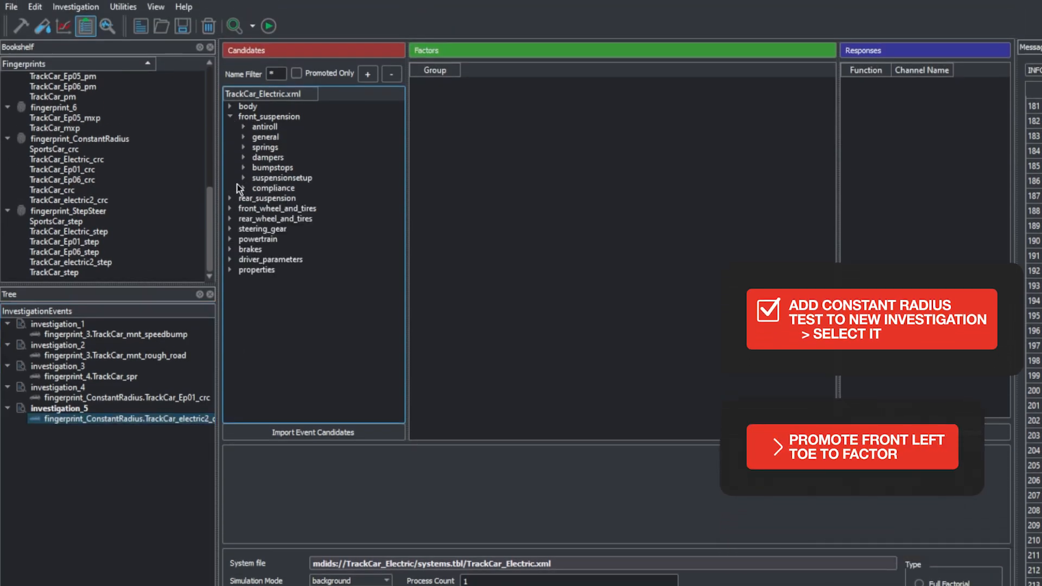
left_click(244, 178)
left_click(257, 189)
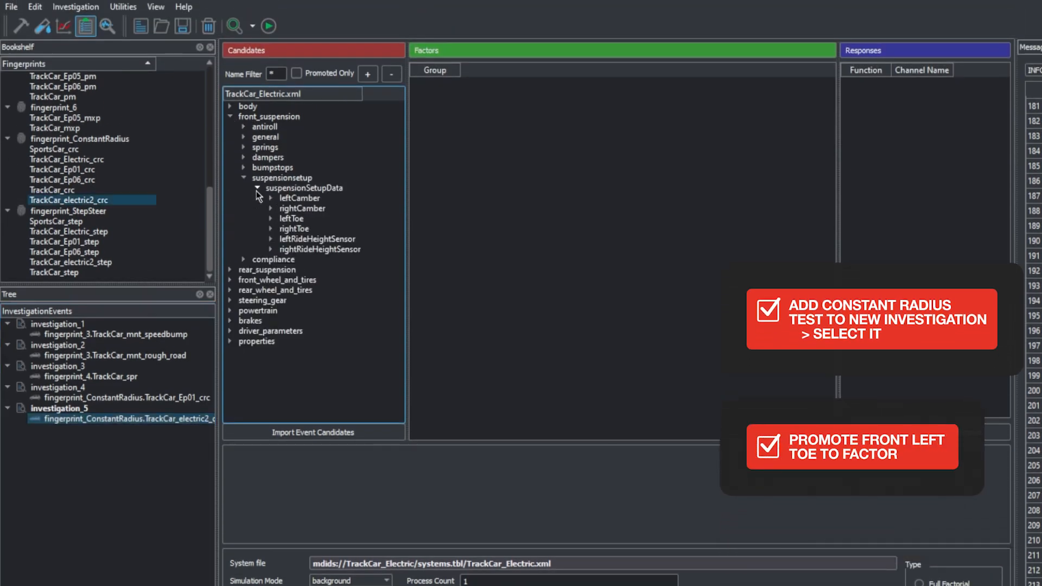
left_click(271, 219)
right_click(296, 230)
left_click(315, 227)
left_click(271, 240)
right_click(298, 248)
left_click(320, 244)
Step: Put the front leftToe factor in a new group and add the front rightToe factor to that Group 1
right_click(663, 90)
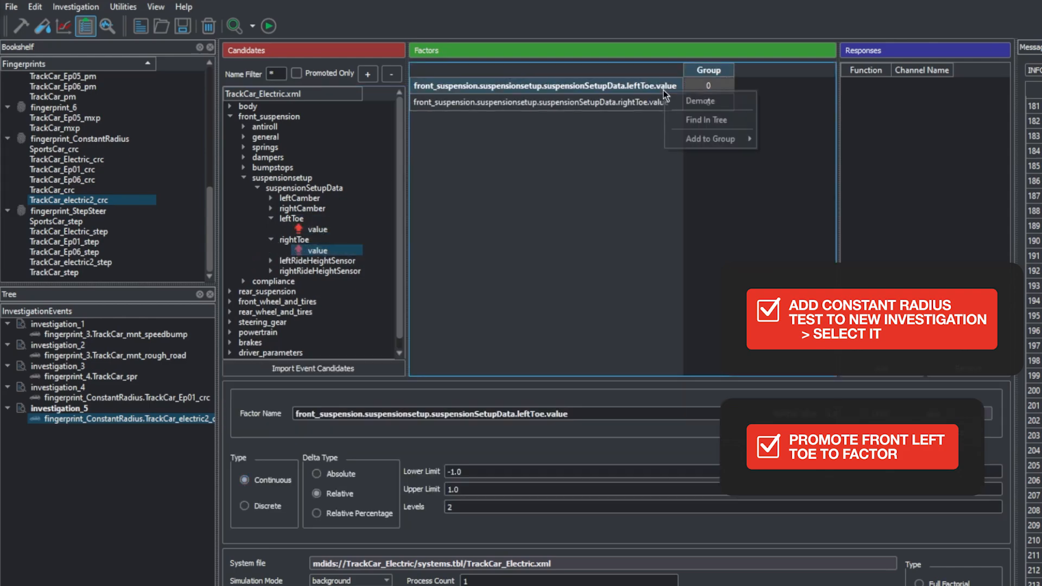
mouse_move(749, 140)
left_click(814, 140)
right_click(668, 101)
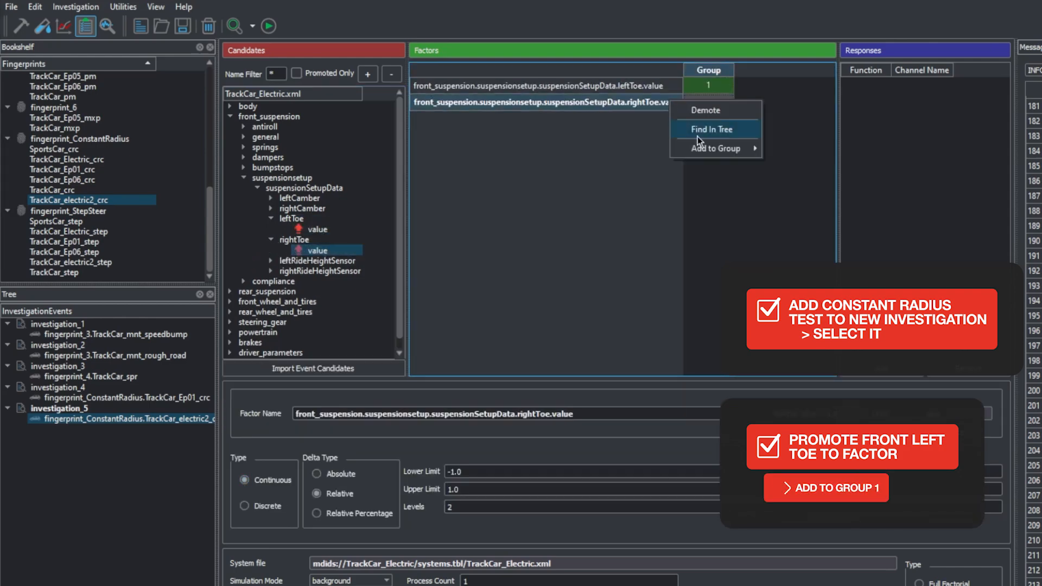
left_click(802, 168)
Step: Rename the front toe factors as "Toe F Left" and "Toe F right"
left_click(622, 87)
left_click(577, 414)
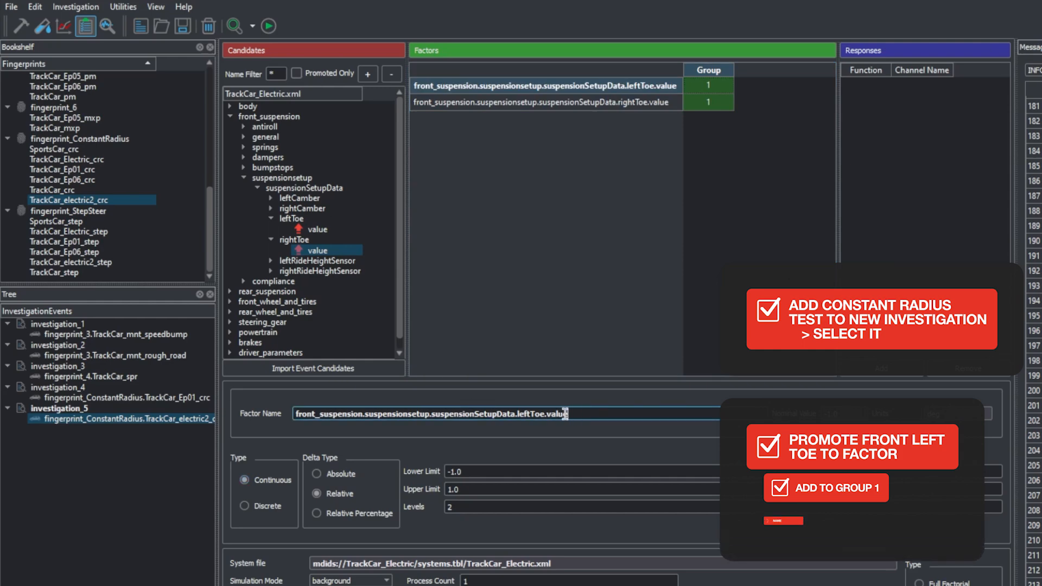
triple_click(577, 414)
type("Toe F Left")
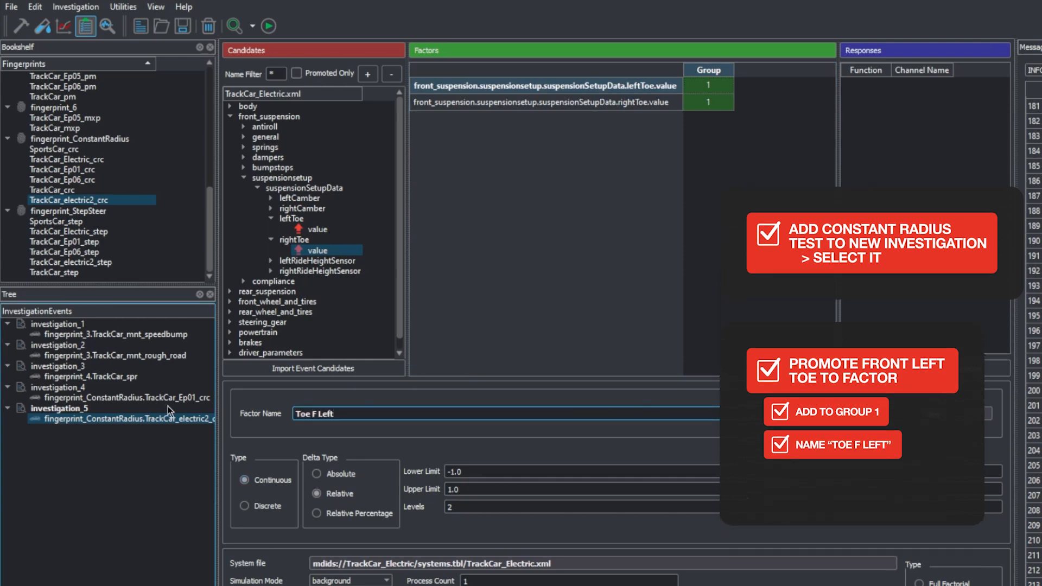
left_click(543, 102)
triple_click(386, 414)
type("Toe F right")
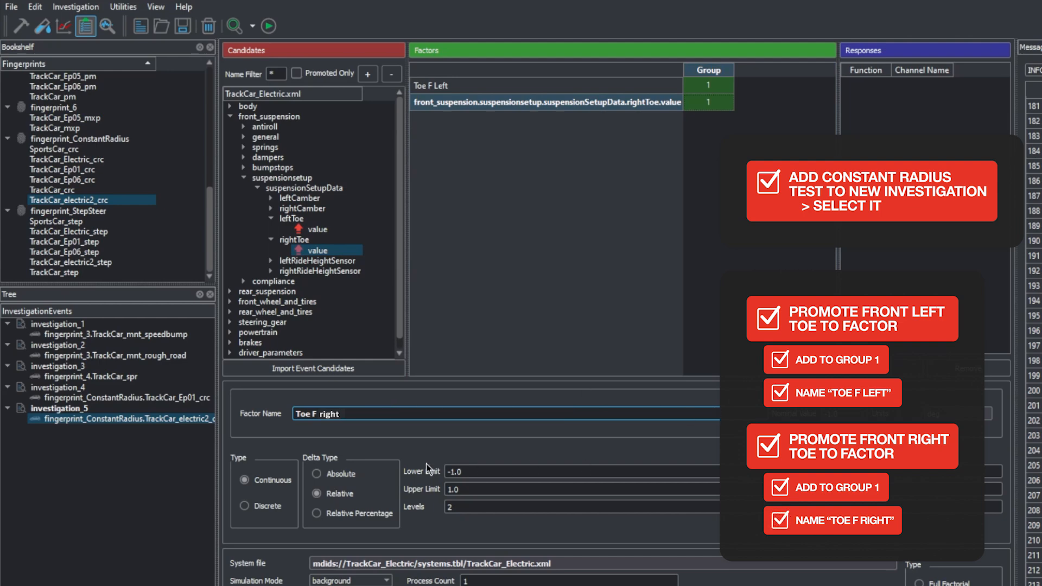
Step: Give both front toe factors an Absolute delta type, an upper limit of 0 and 3 levels
left_click(319, 474)
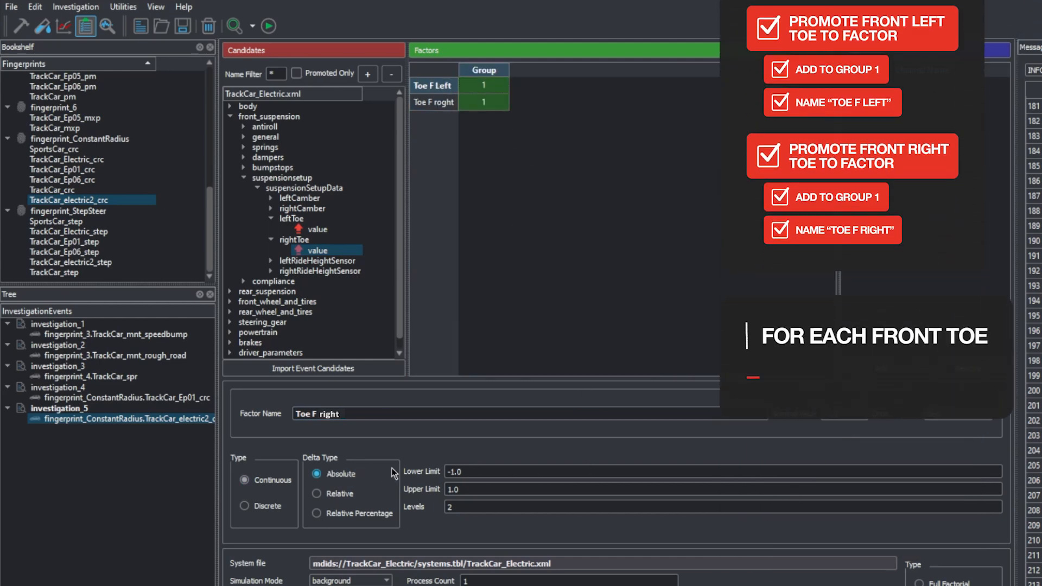
left_click(488, 472)
left_click(454, 489)
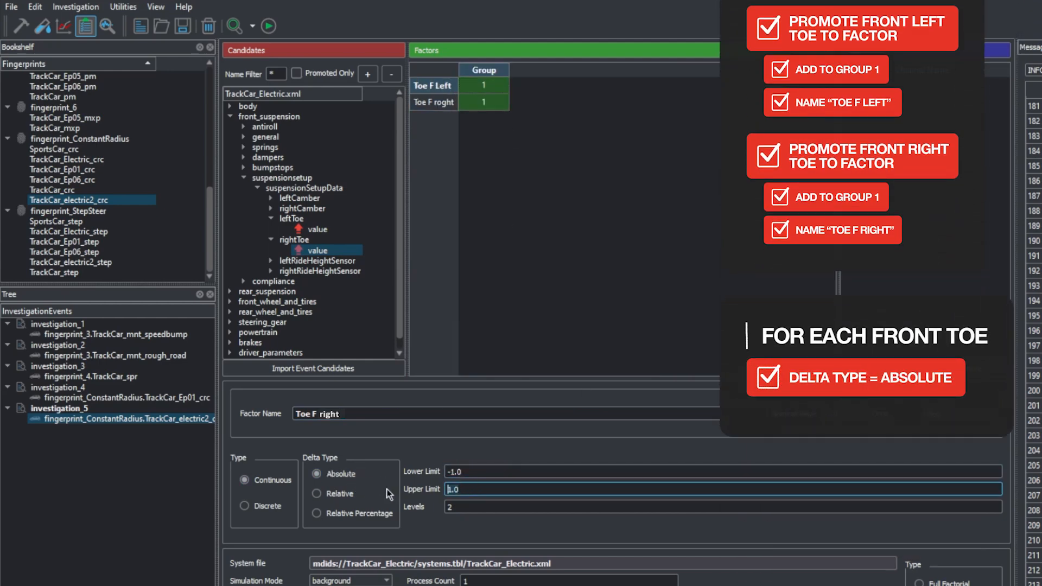
type("0")
left_click_drag(459, 508, 413, 513)
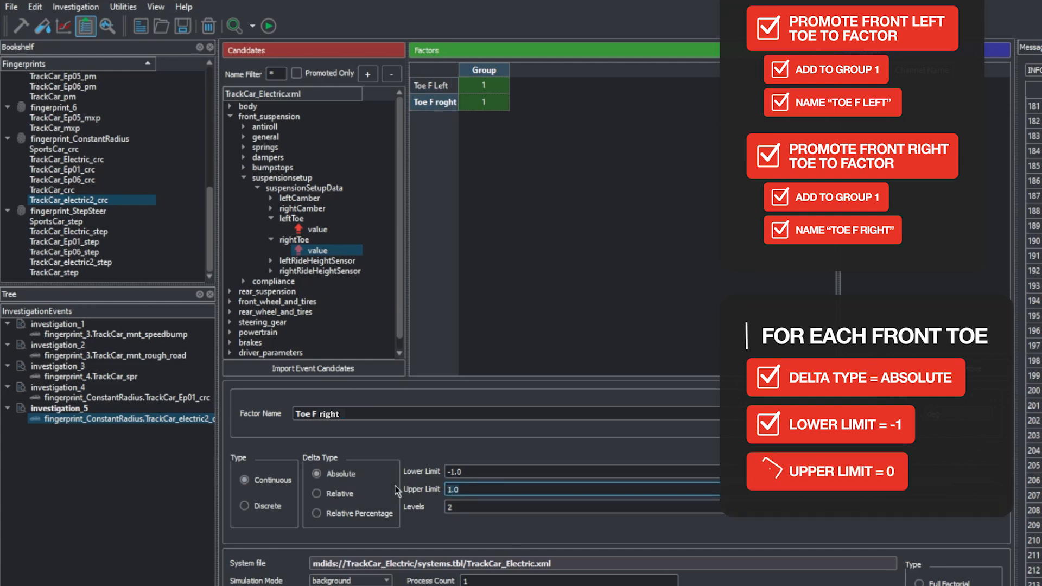
Step: Promote the leftToe and rightToe values of the rear suspension setup data to factors
left_click(230, 291)
scroll(233, 292, "down", 2)
left_click(244, 291)
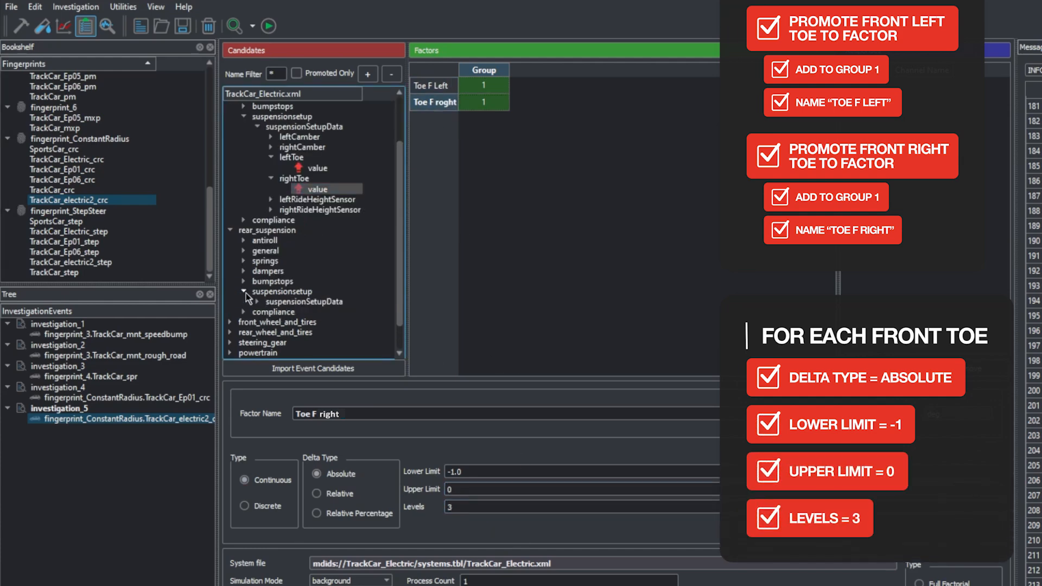
left_click(257, 301)
scroll(259, 304, "down", 1)
left_click(270, 301)
right_click(294, 313)
left_click(324, 312)
left_click(270, 292)
right_click(297, 303)
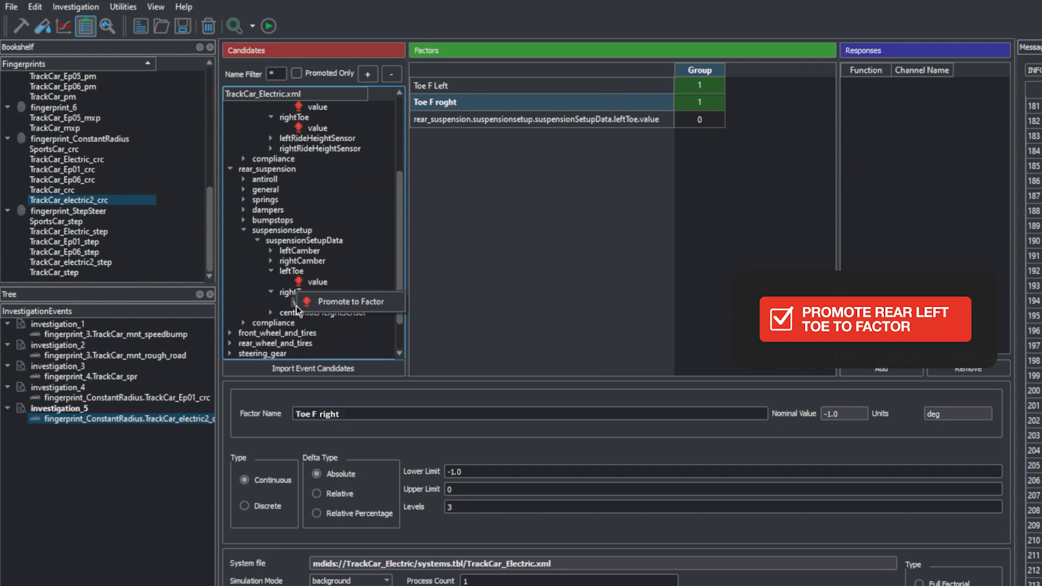
left_click(319, 305)
Step: Put the rear leftToe factor in a new group and add the rear rightToe factor to that Group 2
left_click(672, 118)
right_click(670, 115)
mouse_move(700, 169)
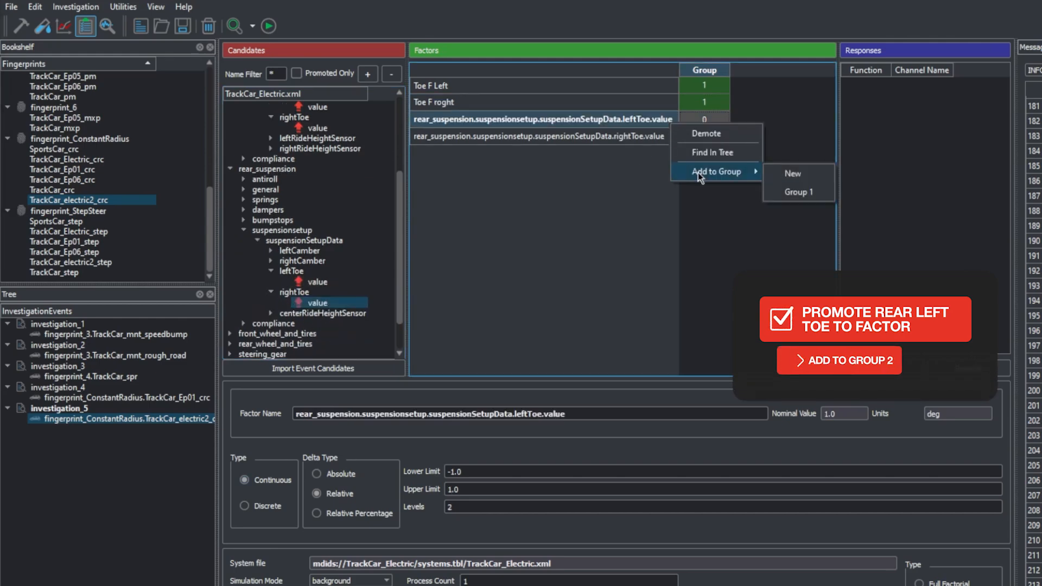
left_click(789, 173)
right_click(633, 137)
left_click(765, 220)
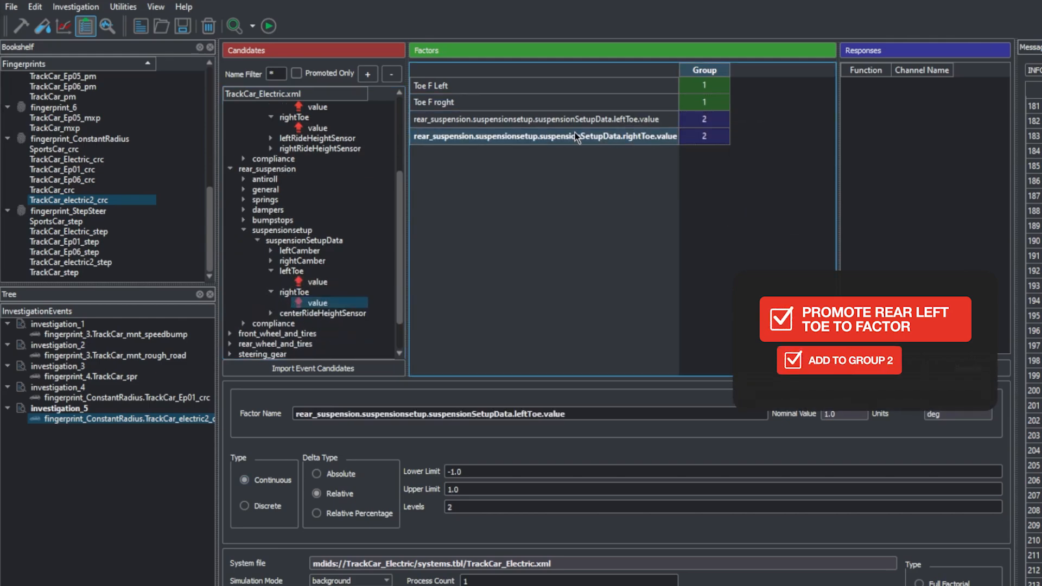
Step: Rename the rear toe factors as "Toe R left" and "Toe R right"
left_click(471, 414)
type("Toe R ")
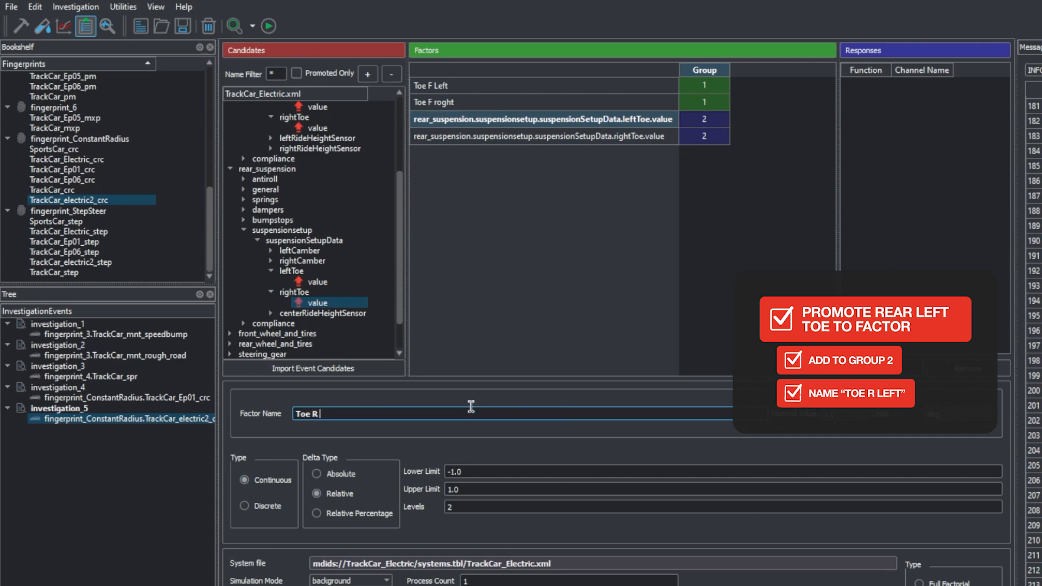
type("left")
key("Return")
type("Toe R right")
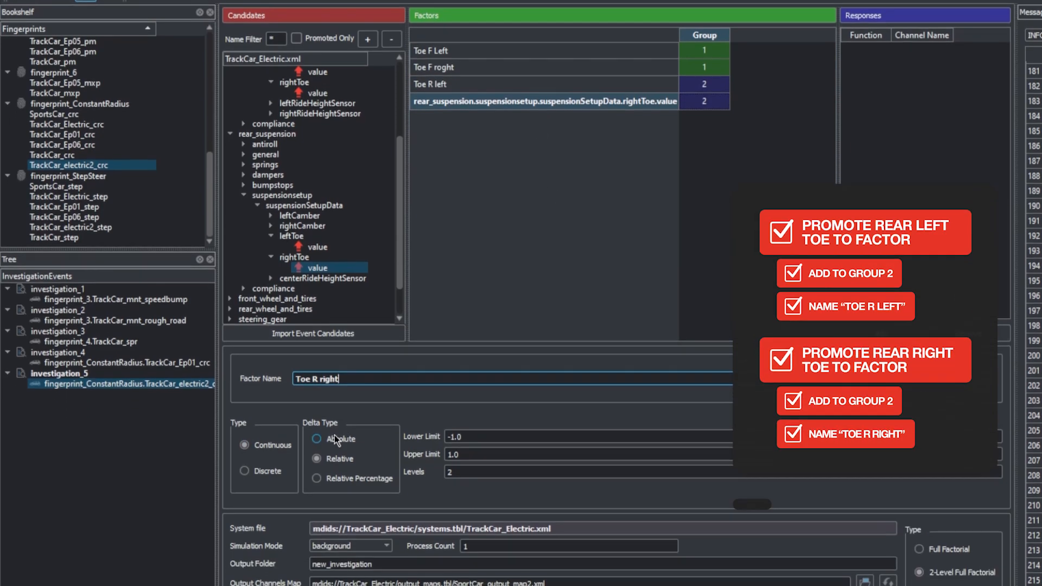
key("Return")
Step: Give both rear toe factors an Absolute delta type, a lower limit of 0 and 3 levels
left_click(329, 441)
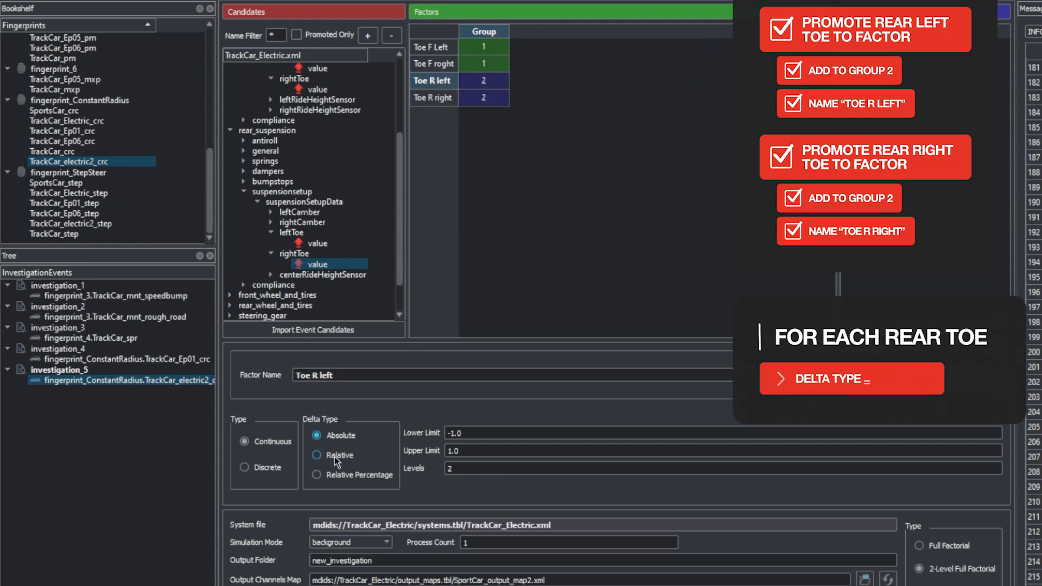
triple_click(453, 433)
type("0")
key("Tab")
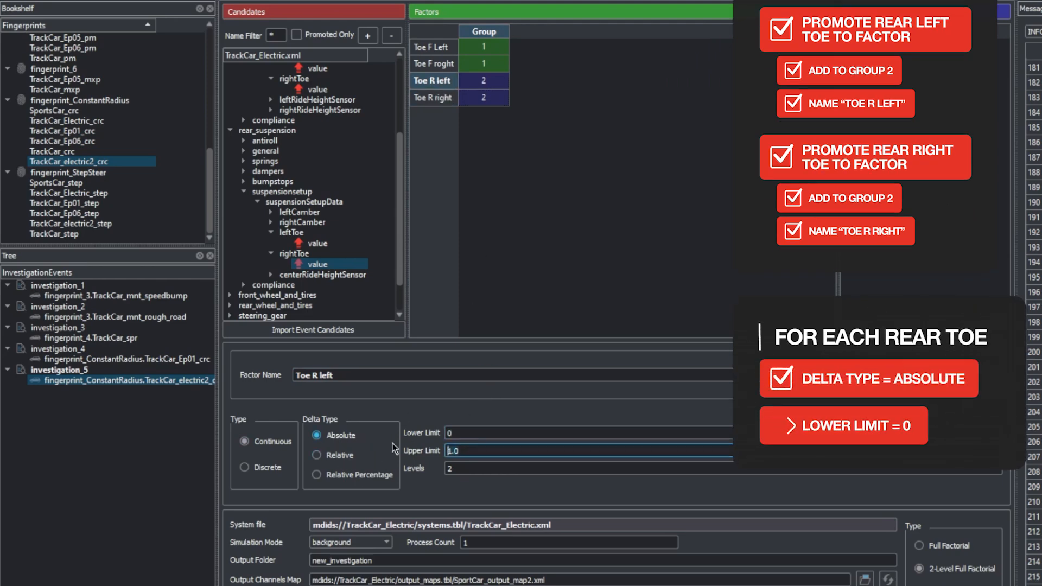
left_click_drag(459, 470, 428, 471)
type("3")
left_click(430, 100)
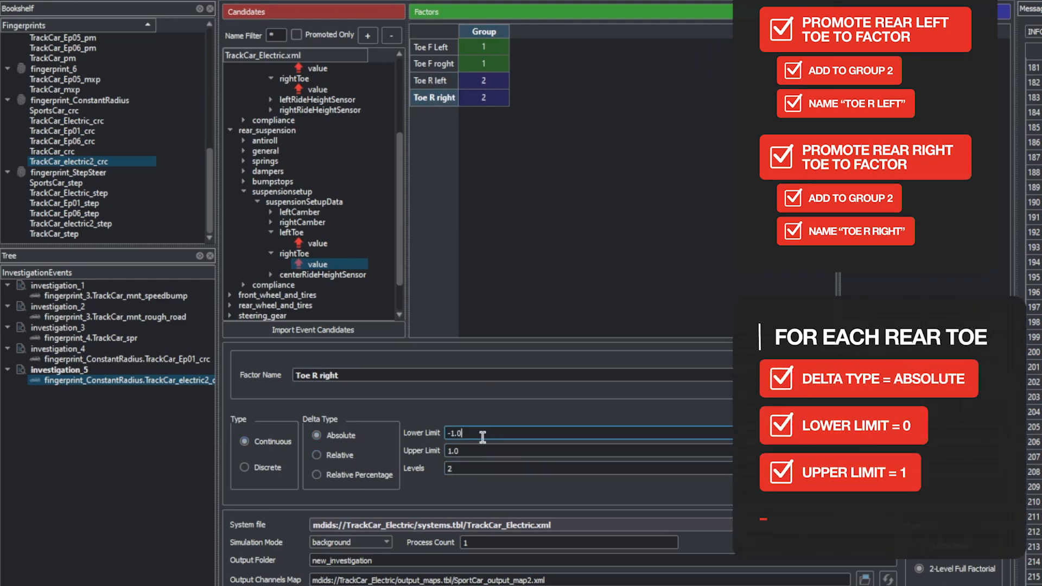
left_click_drag(485, 436, 441, 435)
type("0")
left_click_drag(467, 471, 434, 471)
type("3")
Step: Promote the leftCamber and rightCamber values of the front suspension setup data to factors
scroll(331, 144, "up", 3)
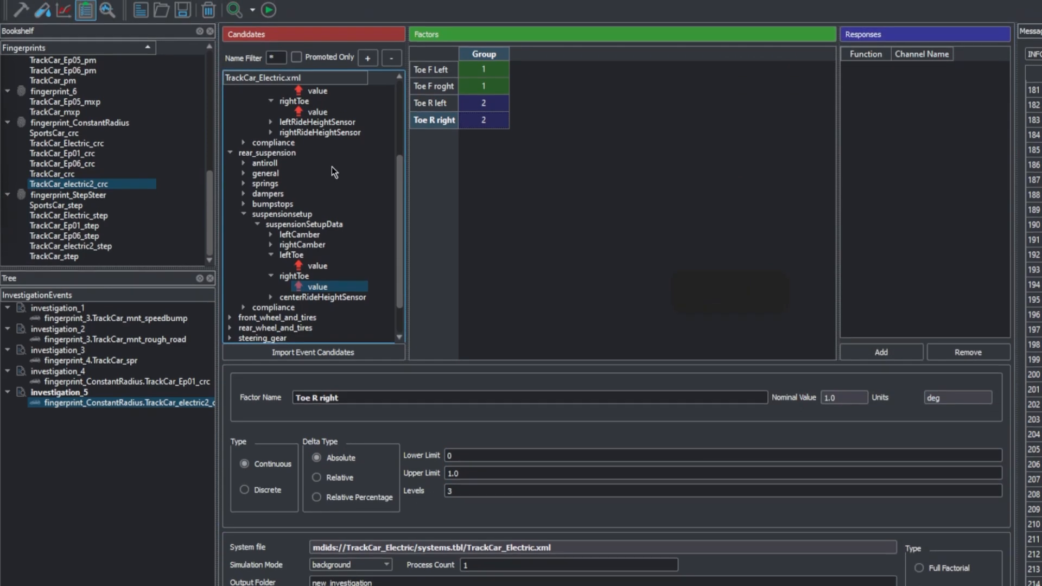
left_click(270, 167)
right_click(298, 179)
left_click(340, 177)
left_click(270, 187)
right_click(336, 200)
left_click(375, 200)
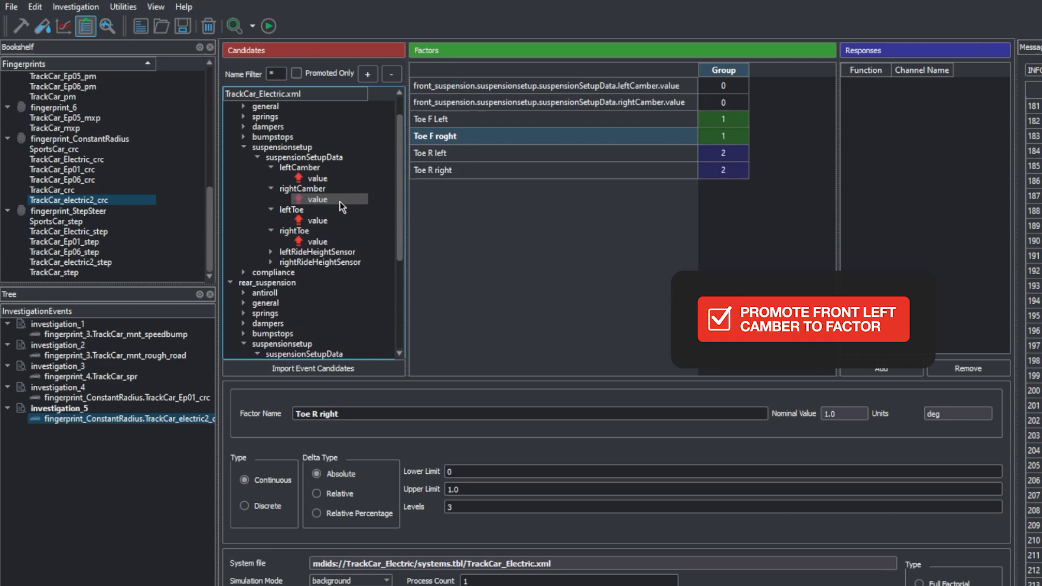
Step: Put the front leftCamber factor in a new group and add the front rightCamber factor to that Group 3
right_click(617, 87)
mouse_move(679, 140)
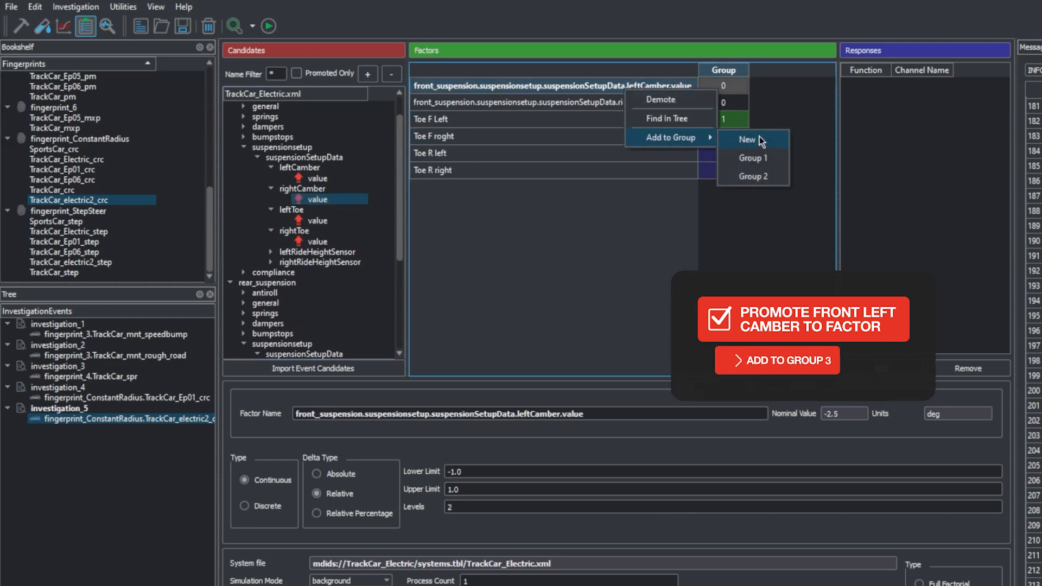
left_click(765, 140)
left_click(659, 103)
right_click(660, 103)
left_click(811, 213)
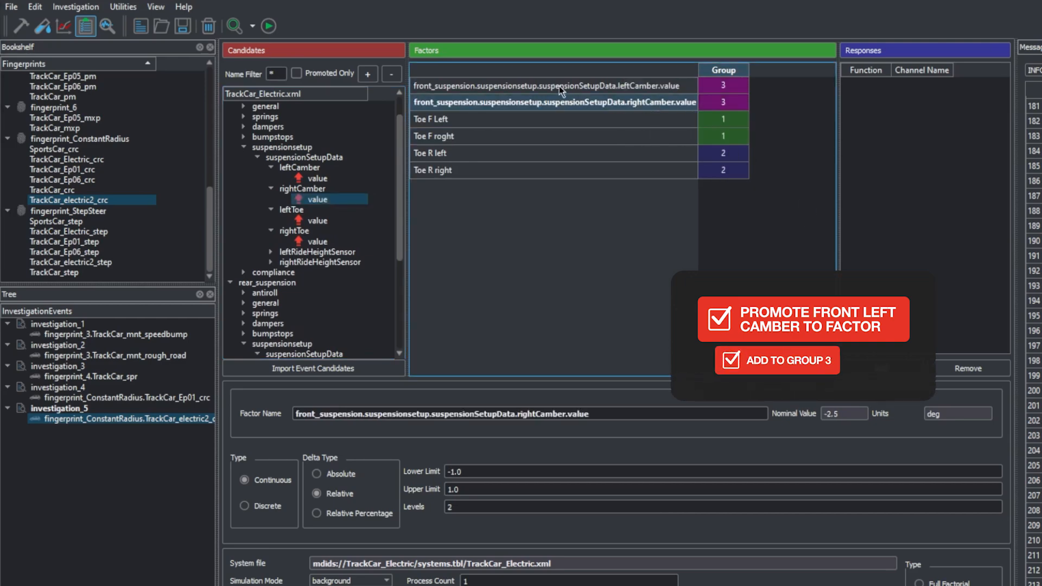
Step: Rename the front camber factors as "Camber F left" and "Camber F right"
left_click(561, 87)
triple_click(343, 375)
type("Camber F")
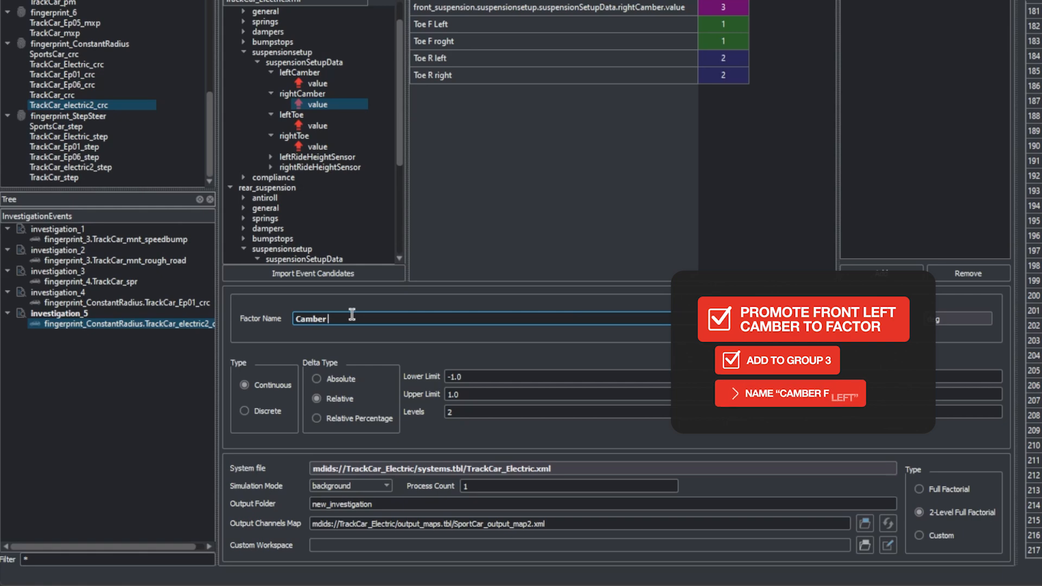
type(" left")
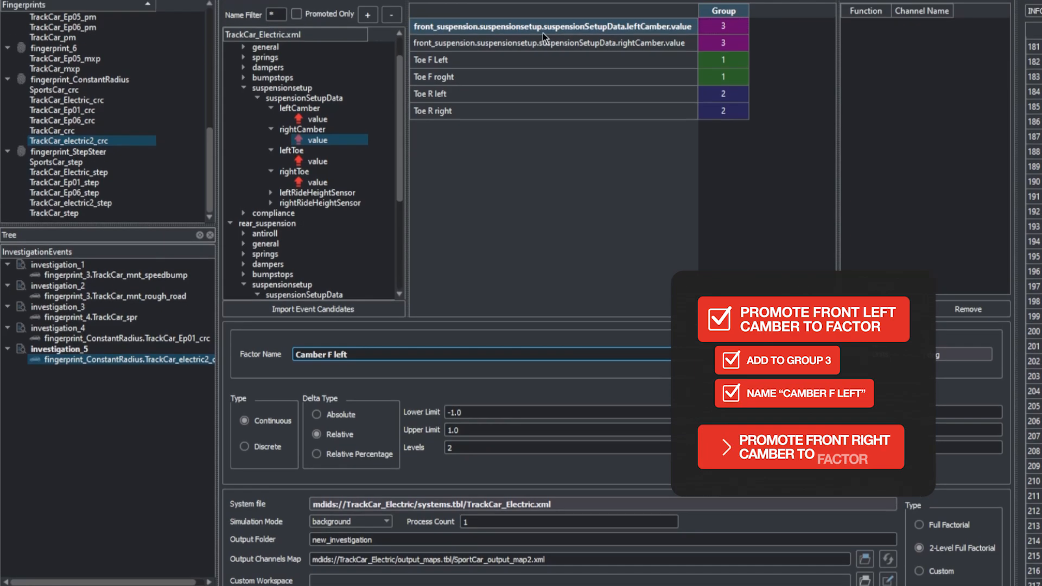
left_click(553, 6)
triple_click(358, 376)
type("Camber F righ")
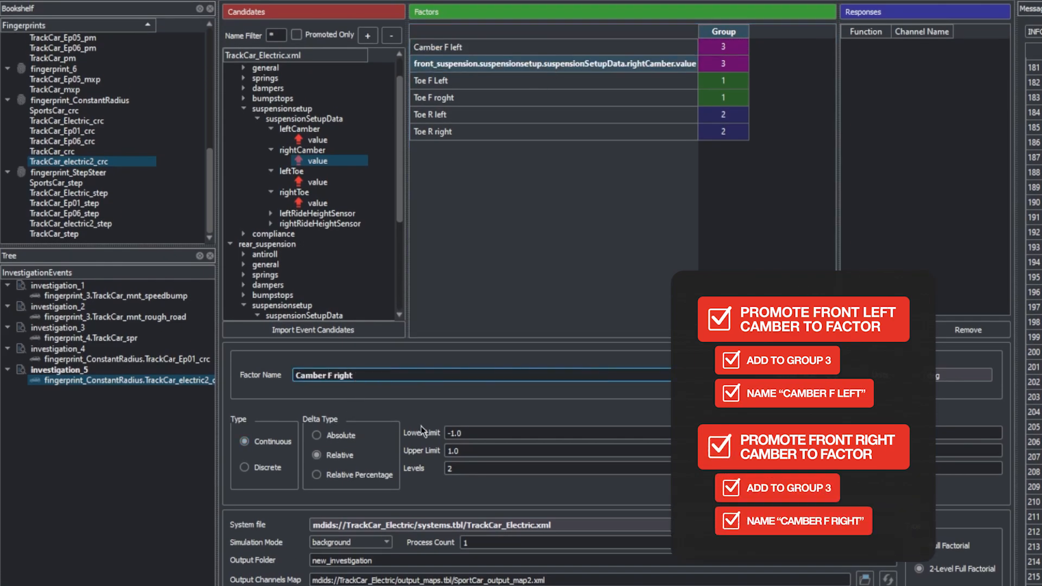
Step: Give both front camber factors an Absolute delta type, a lower limit of -4, an upper limit of -2 and 3 levels
left_click(339, 435)
left_click(439, 47)
left_click(340, 436)
left_click(478, 435)
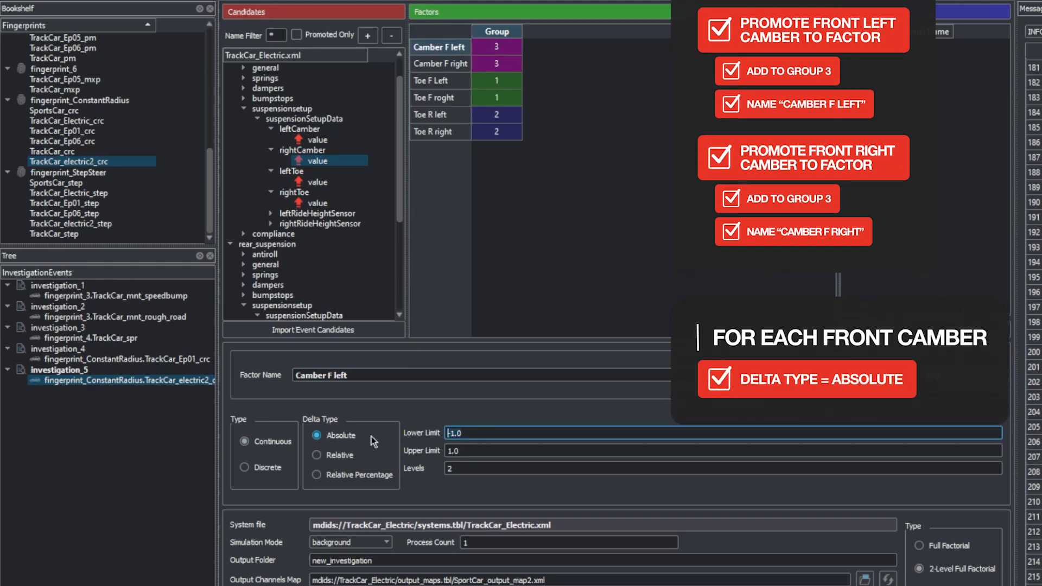
type("-4")
key("Tab")
type("-2")
key("Tab")
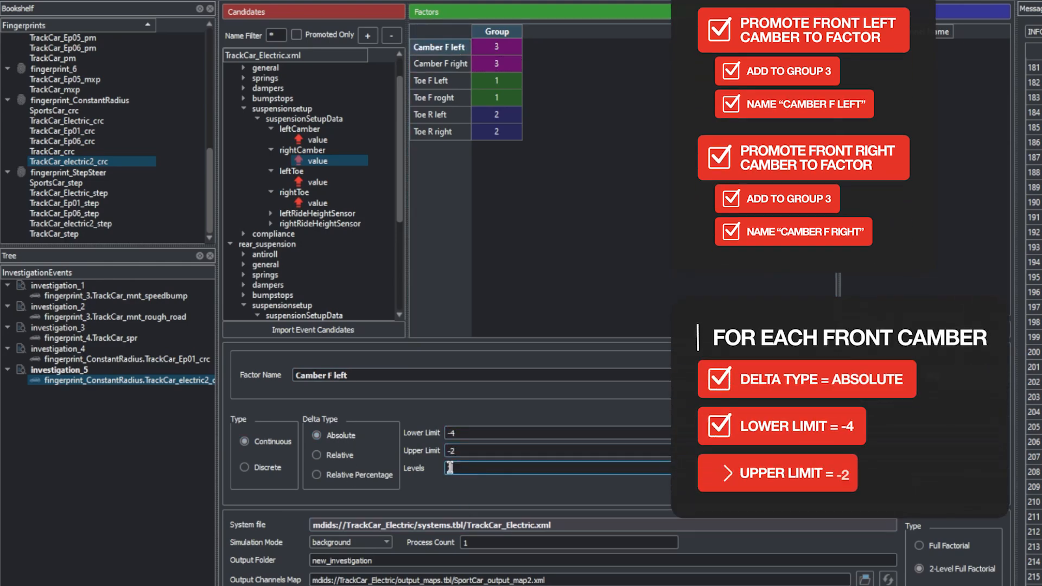
left_click(441, 64)
left_click(346, 438)
key("Tab")
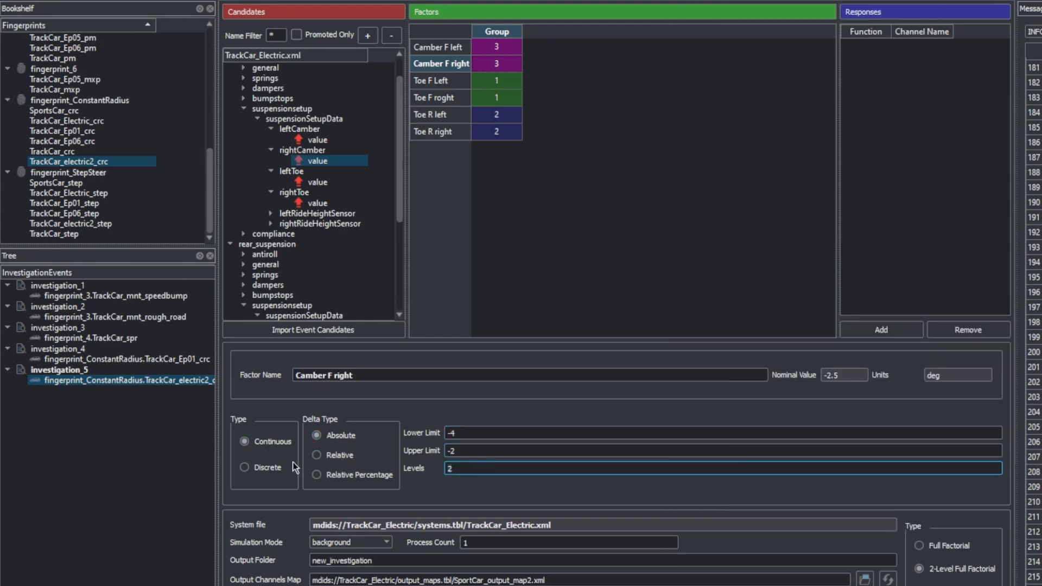
Step: Promote the leftCamber and rightCamber values of the rear suspension setup data to factors
scroll(289, 231, "down", 3)
left_click(272, 234)
right_click(302, 244)
left_click(305, 279)
left_click(271, 292)
right_click(308, 303)
left_click(331, 302)
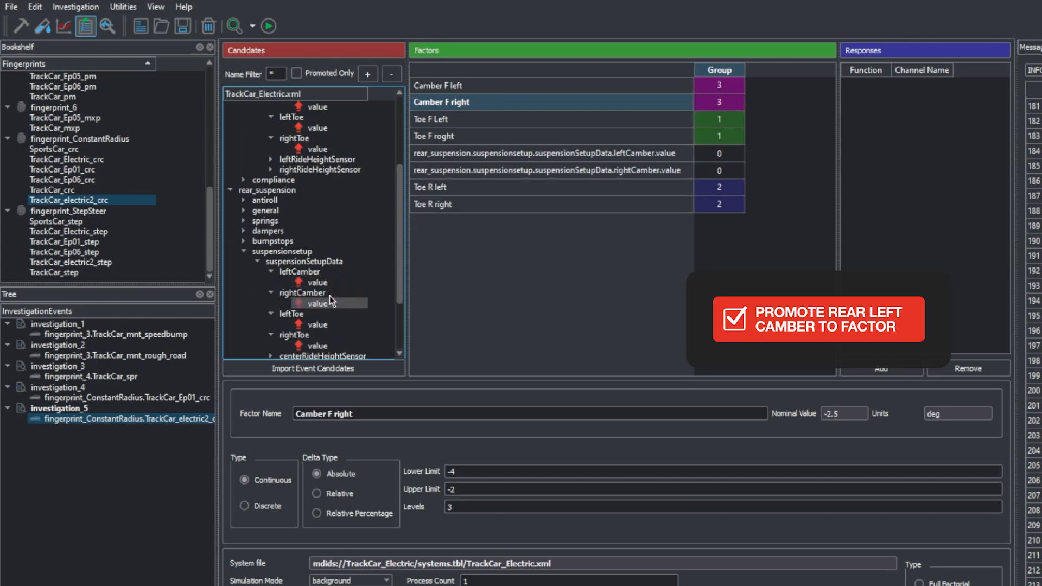
Step: Put the rear leftCamber factor in a new group and add the rear rightCamber factor to that Group 4
left_click(483, 153)
right_click(483, 153)
mouse_move(539, 204)
left_click(619, 204)
right_click(622, 173)
mouse_move(677, 219)
left_click(751, 297)
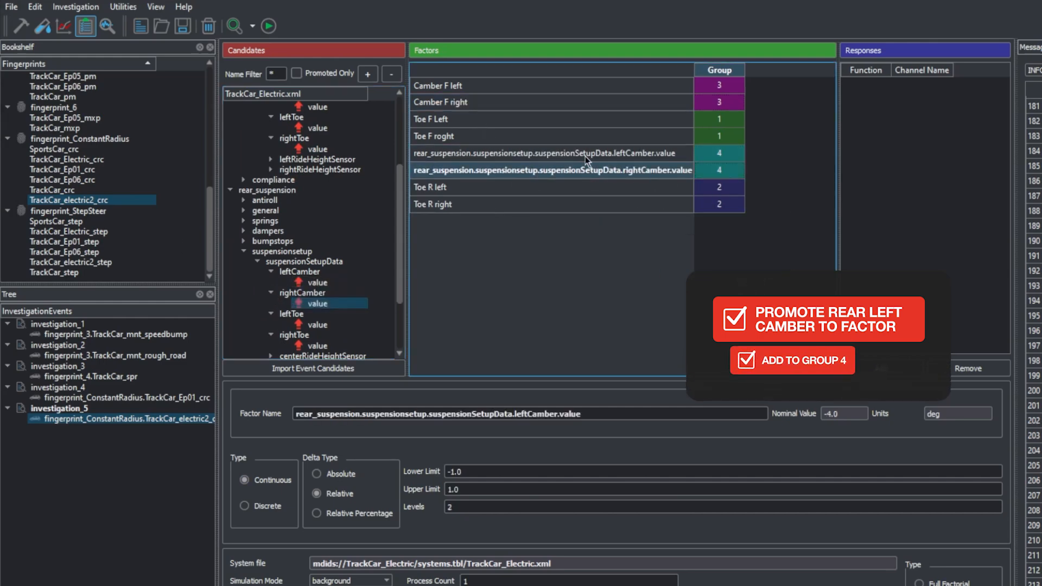
Step: Rename the rear camber factors as "Camber R left" and "Camber R right"
left_click(585, 156)
double_click(386, 416)
type("C")
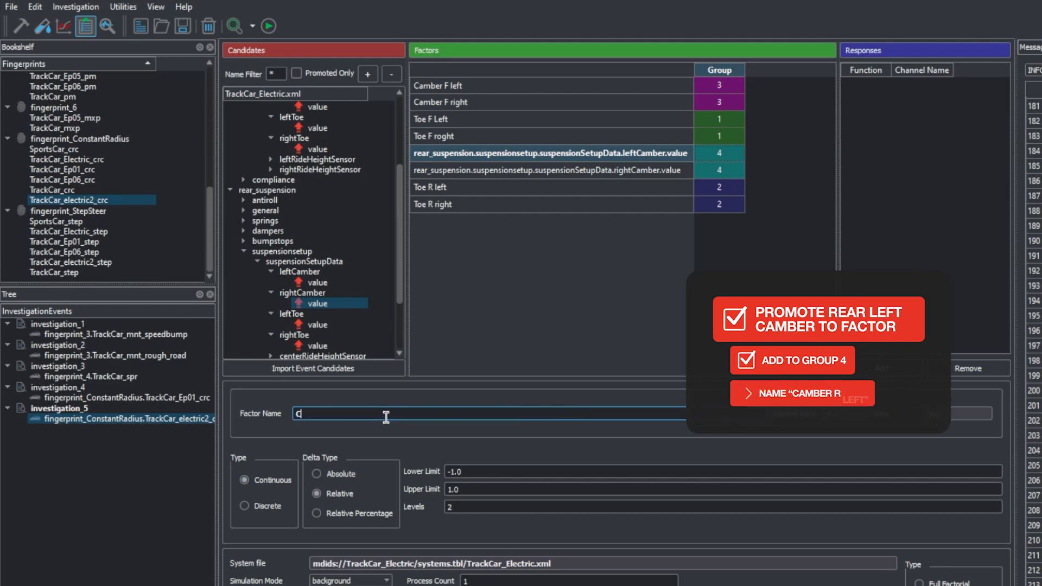
type("amvbr R left")
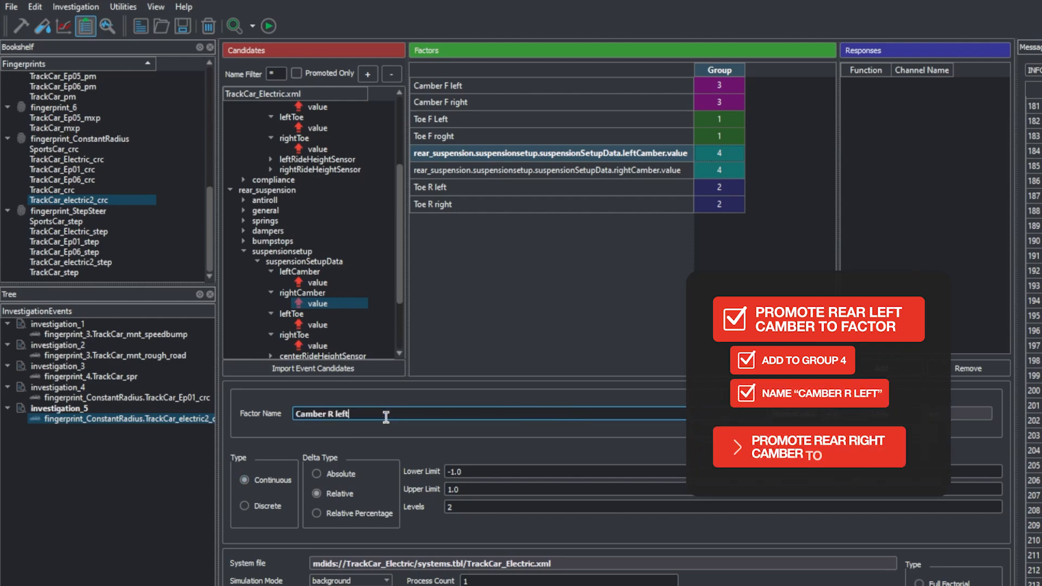
left_click(651, 170)
double_click(327, 413)
type("Camber R right")
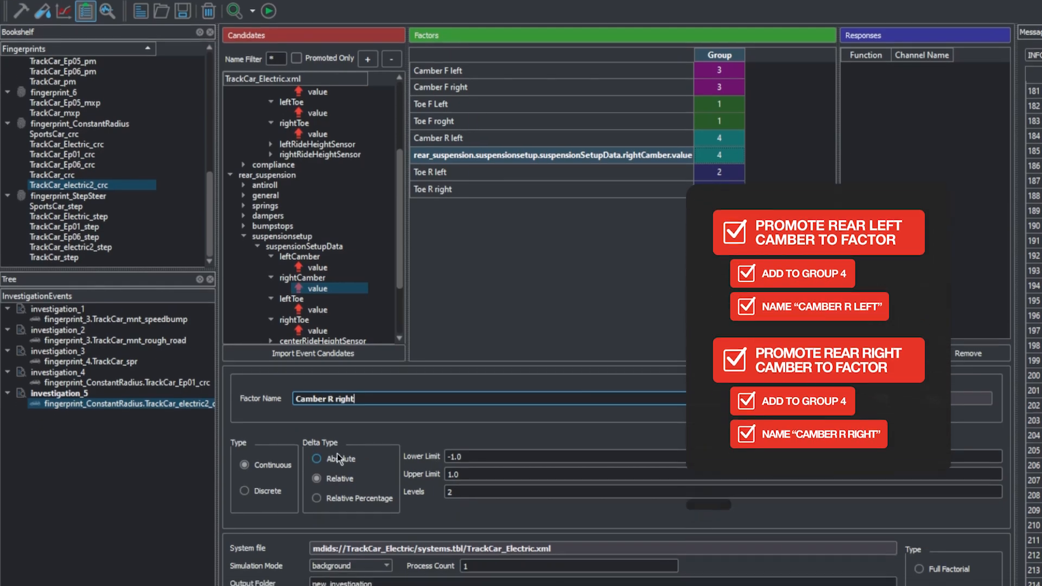
Step: Make both rear camber factors Absolute and give Camber R left a lower limit of -4, an upper limit of -2 and 3 levels
left_click(337, 455)
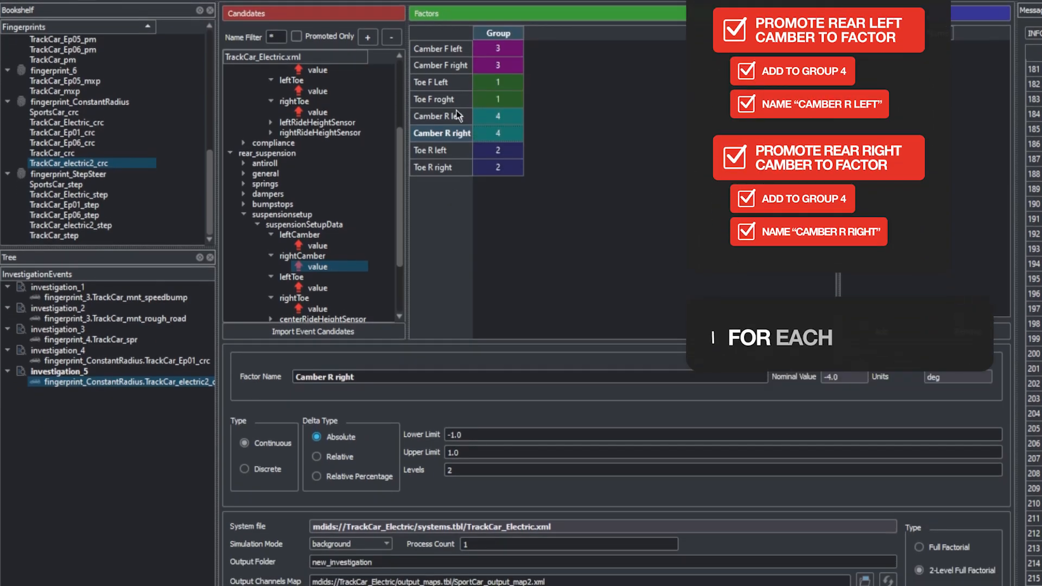
left_click(455, 136)
left_click(323, 461)
left_click_drag(483, 436, 342, 435)
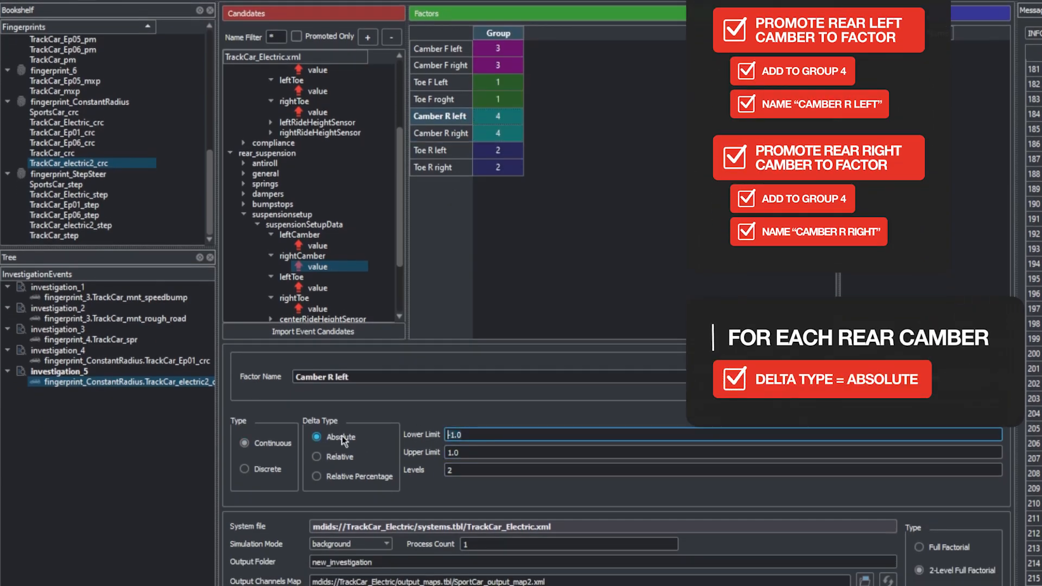
type("-4")
left_click_drag(473, 454, 308, 461)
type("-2")
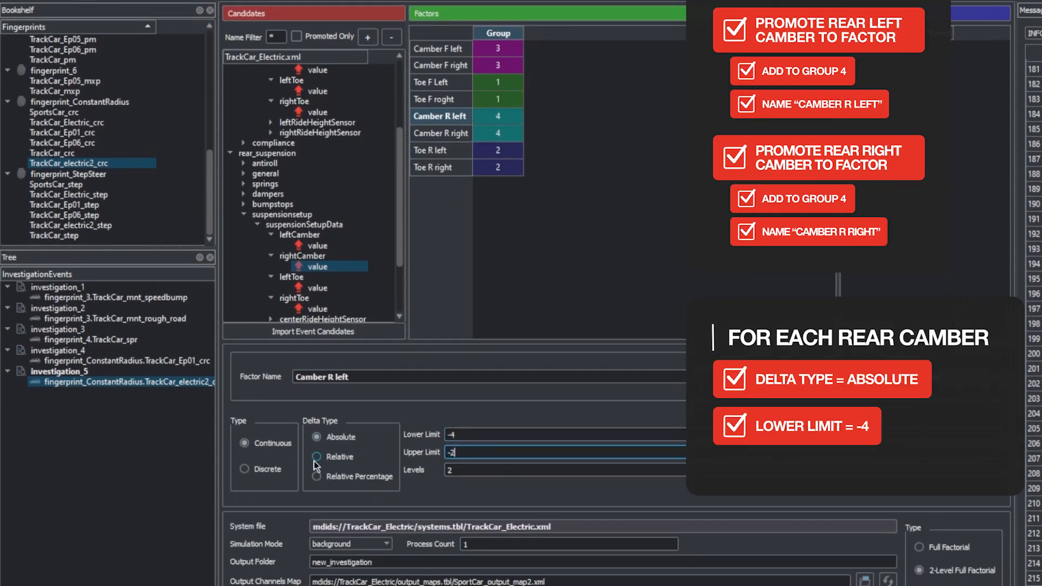
left_click_drag(461, 470, 396, 471)
type("3")
Step: Give the Camber R right factor a lower limit of -4, an upper limit of -2 and 3 levels
left_click(455, 137)
left_click_drag(478, 434, 343, 435)
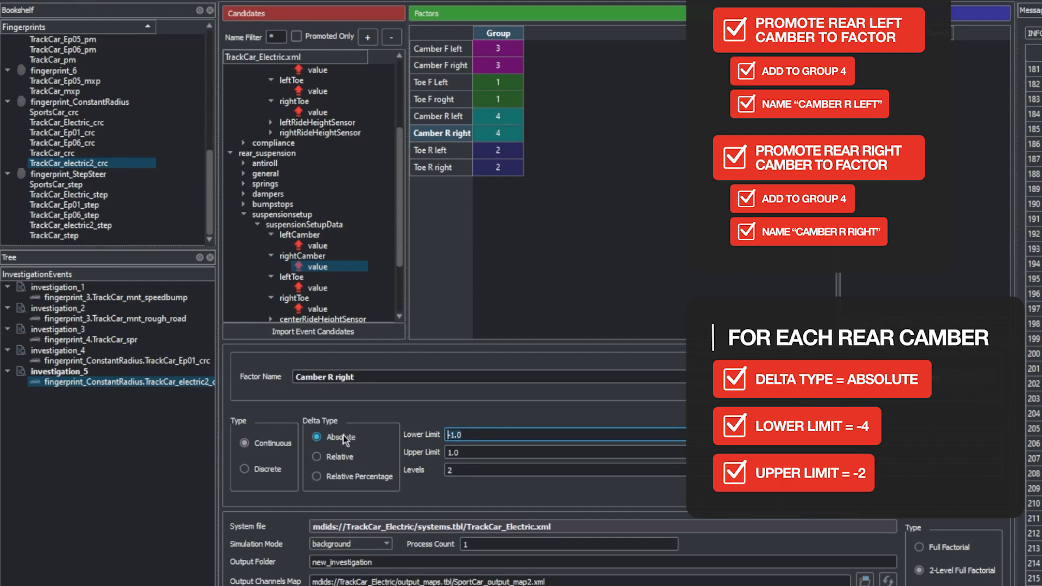
type("-4")
left_click_drag(474, 453, 375, 446)
type("-2")
left_click_drag(467, 470, 335, 471)
type("3")
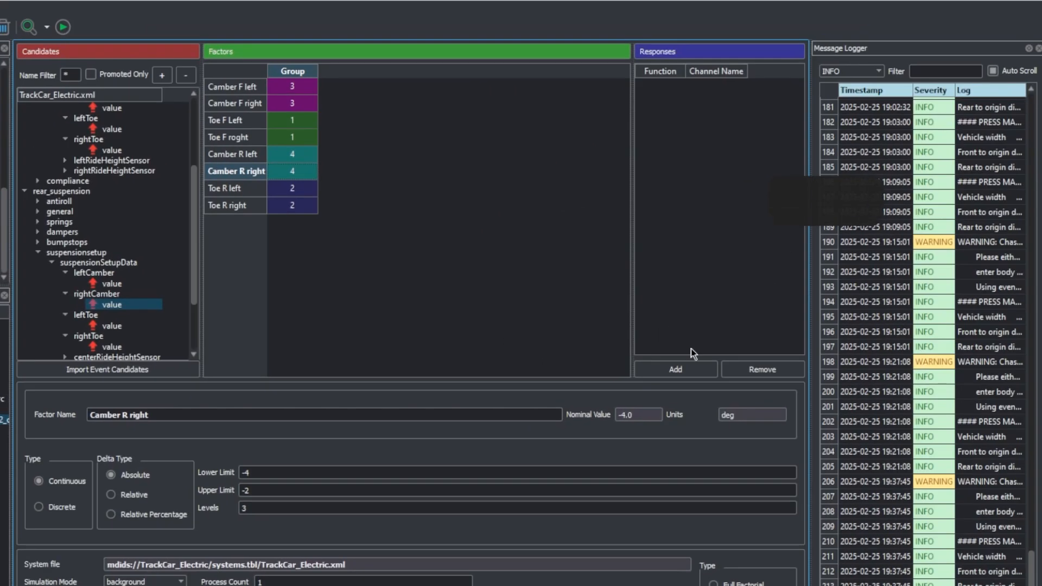
Step: Add a response named "US at 0.2g" with the Custom Computed Value function
left_click(766, 353)
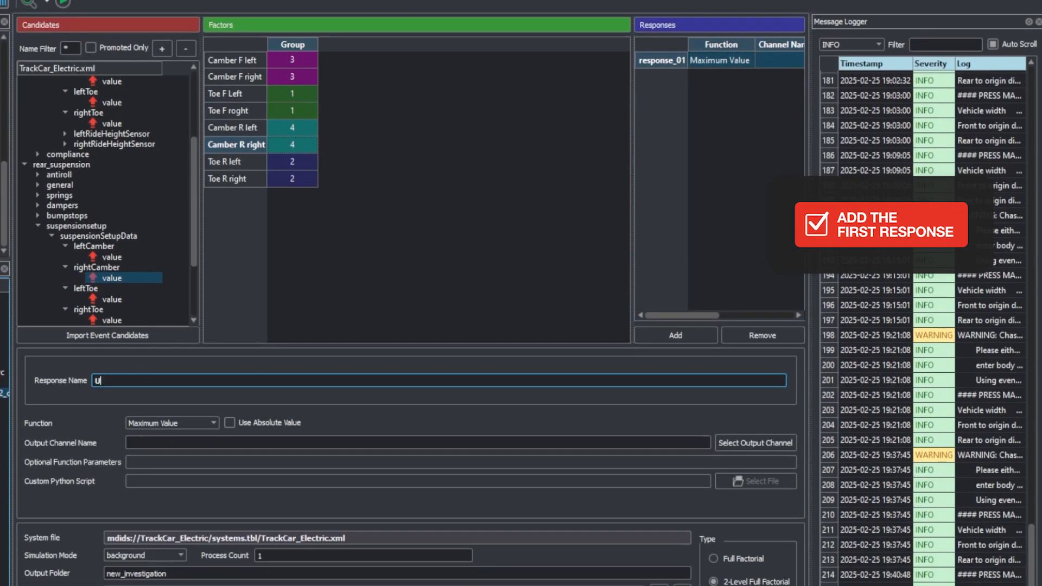
type("US at 0")
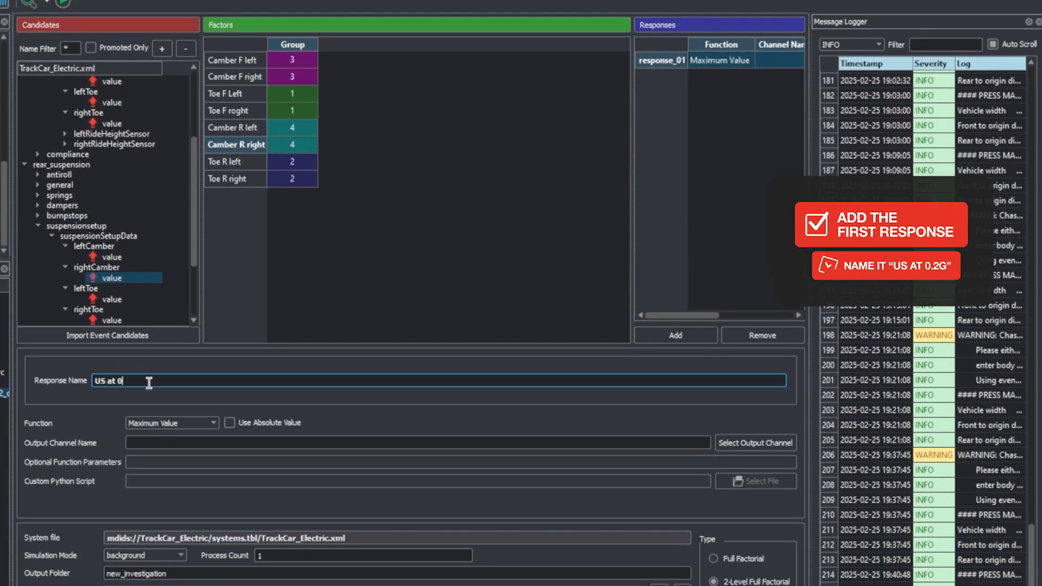
left_click(201, 423)
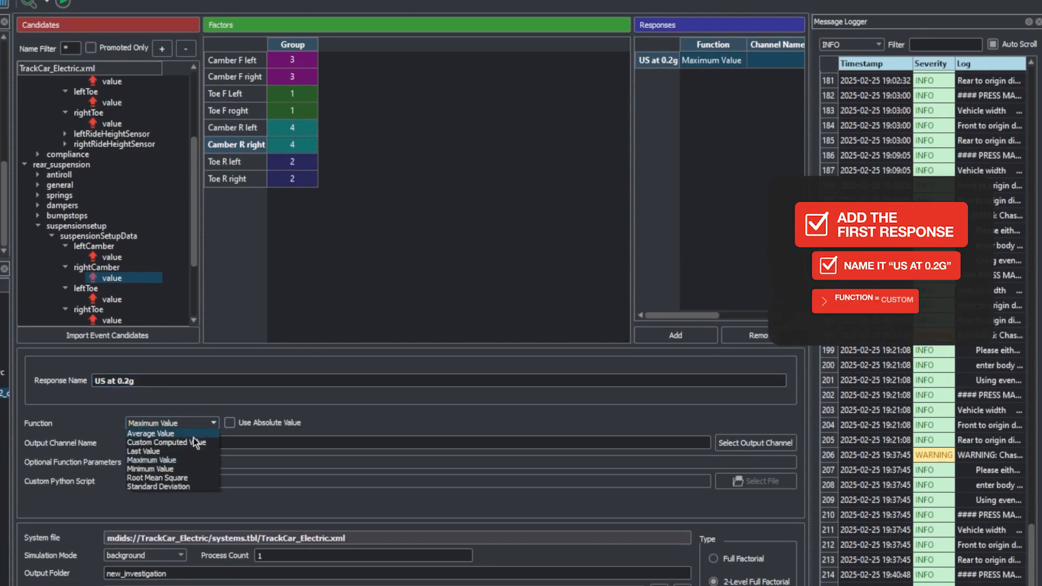
left_click(185, 434)
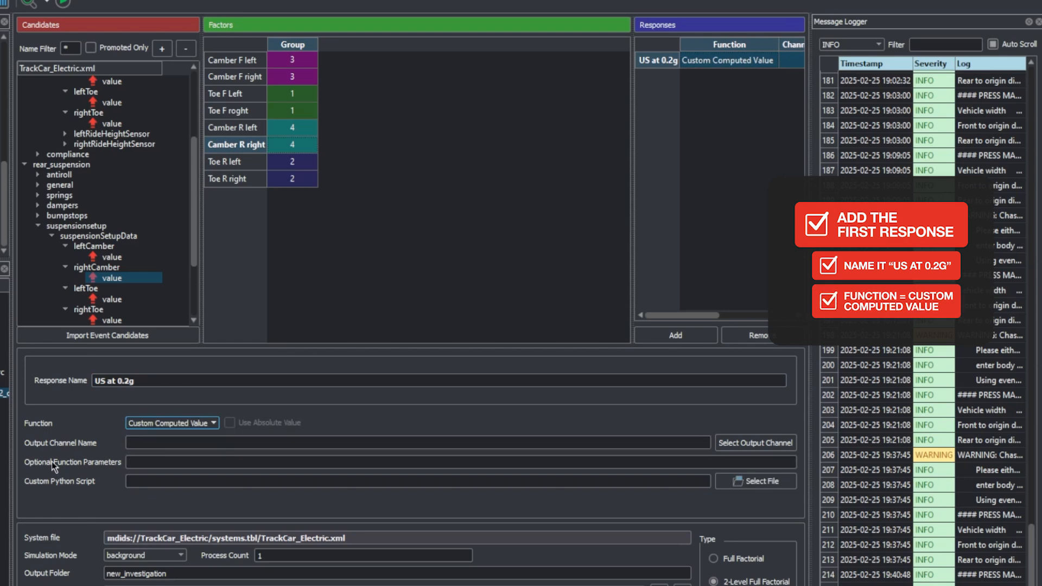
left_click(773, 443)
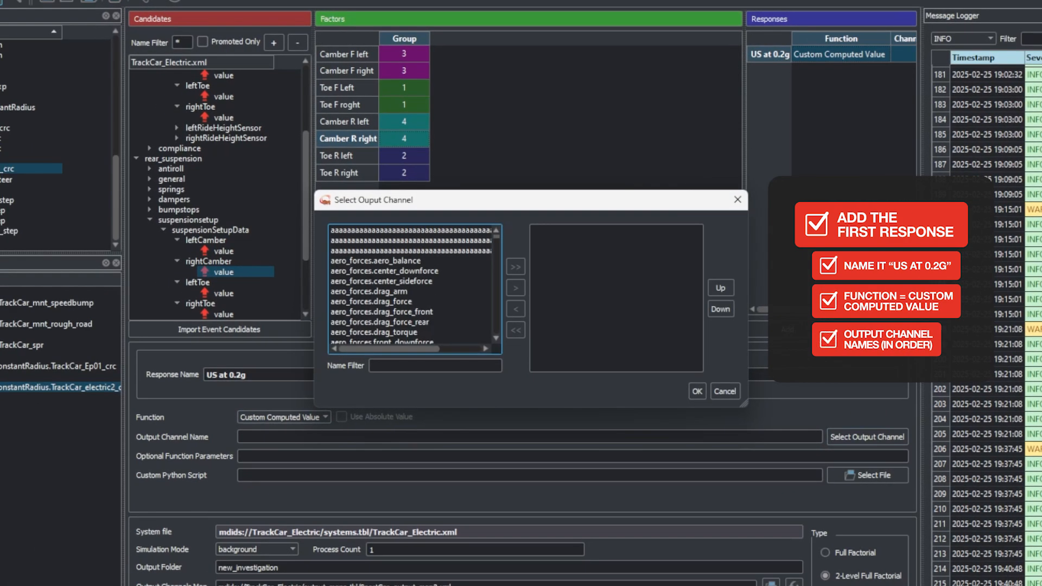
left_click(424, 365)
type("chassis")
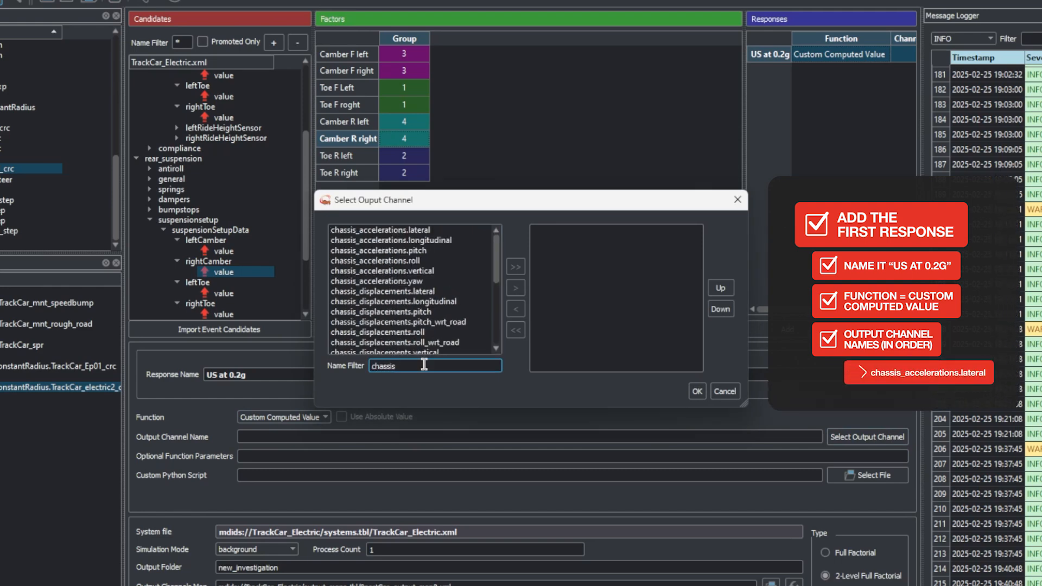
type("_accelerations")
key("Return")
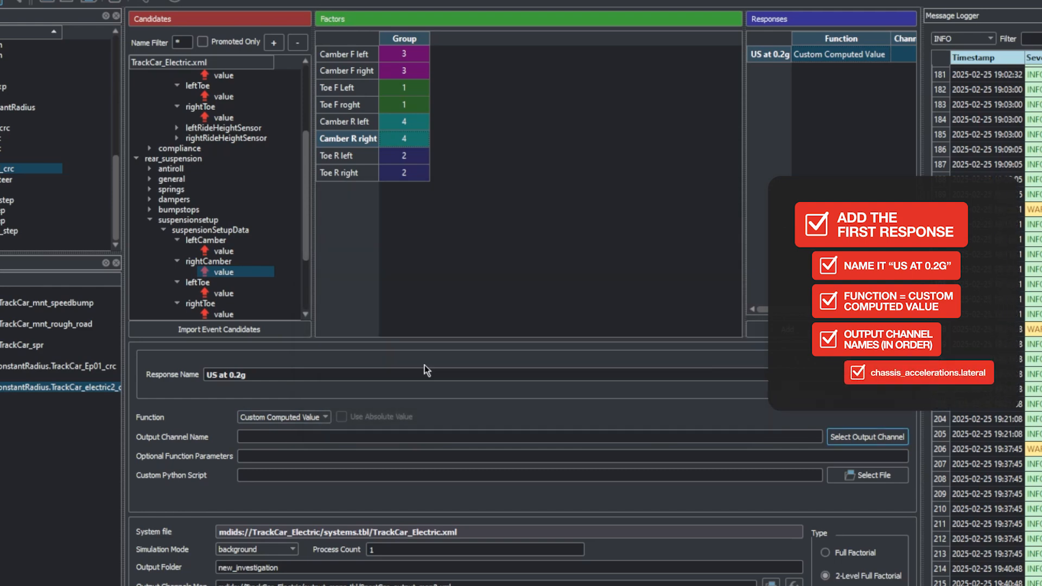
Step: Assign chassis_accelerations.lateral and Tire.Lateral_Slip_With_Lag L1, L2, R1 and R2, in that order, as the response's output channels
left_click(879, 439)
left_click(422, 365)
type("Tire.La")
left_click_drag(422, 272, 424, 293)
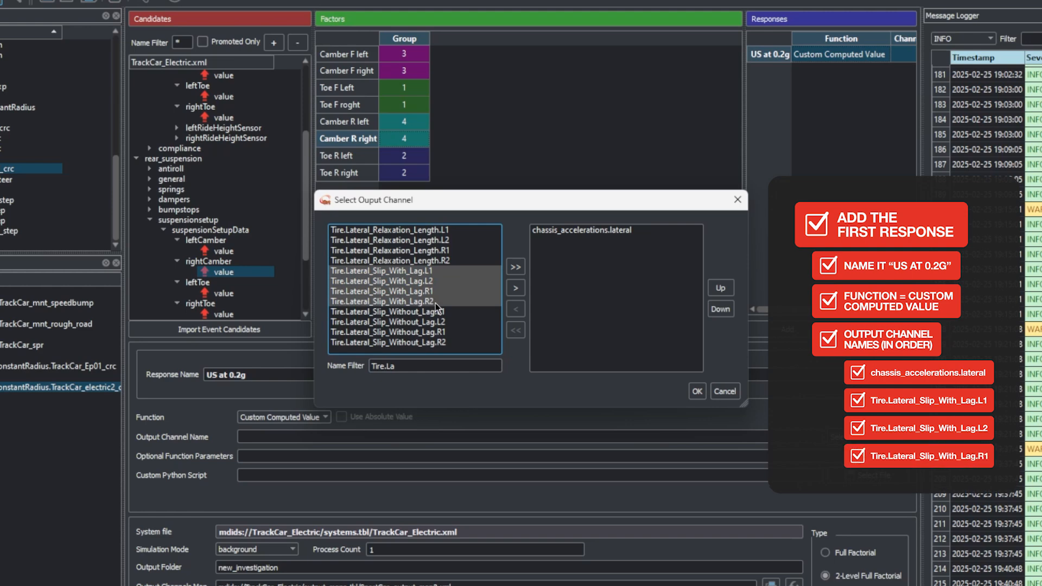
left_click(515, 288)
left_click(697, 390)
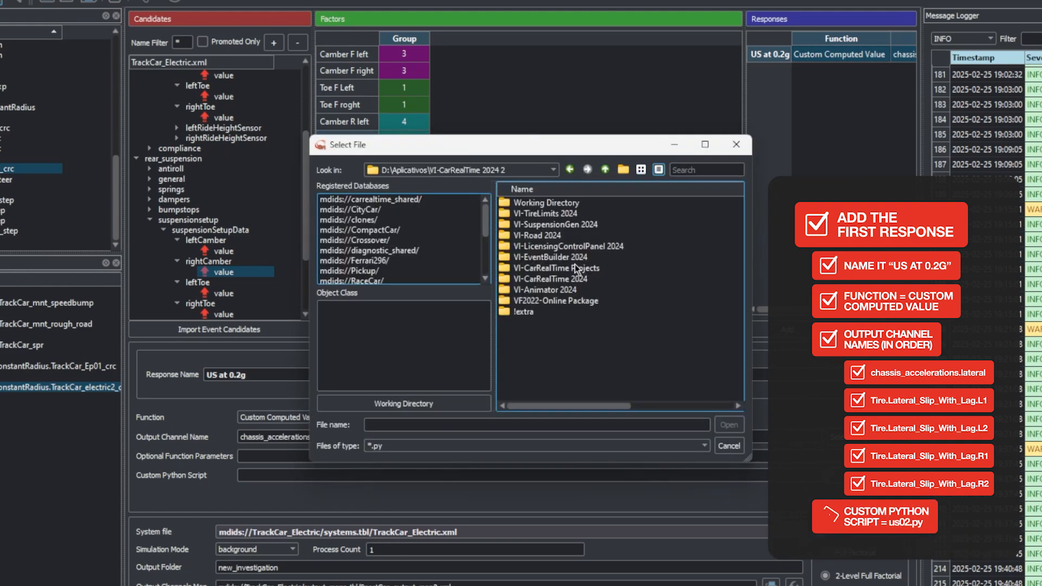
Step: Assign us02.py from the Scripts folder as the custom Python script of the US at 0.2g response
double_click(575, 267)
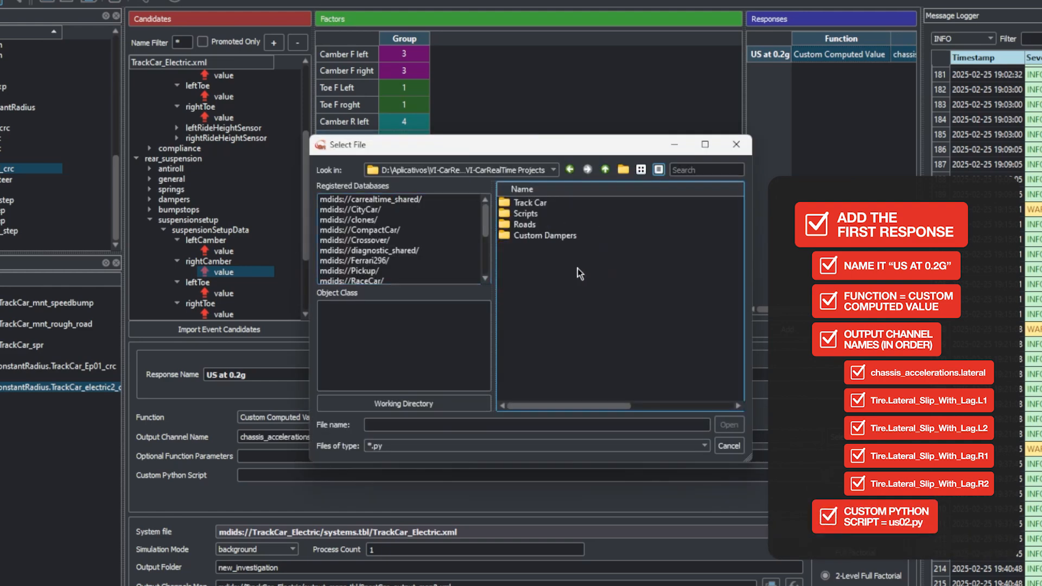
double_click(526, 214)
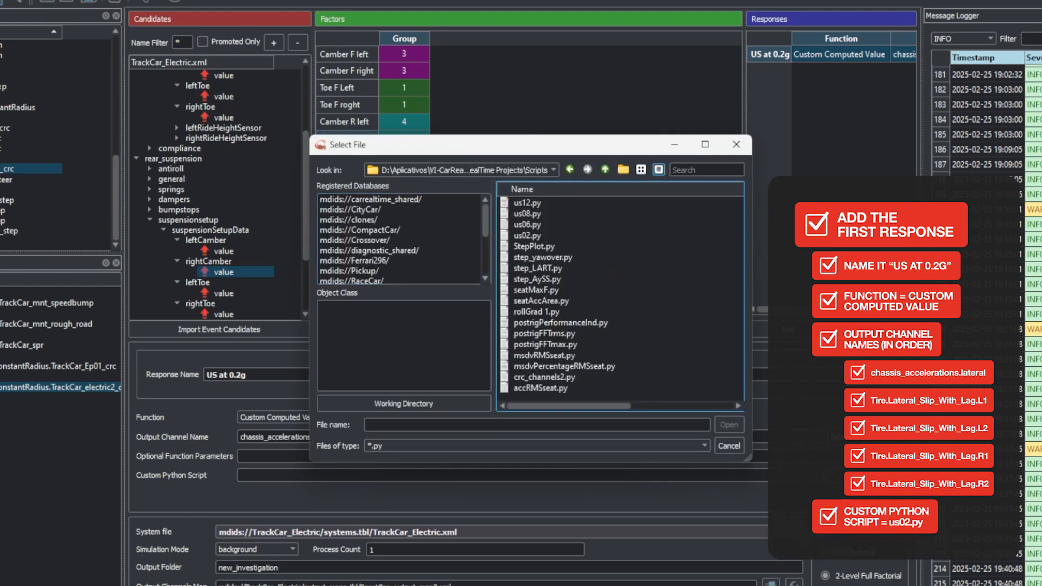
left_click(550, 236)
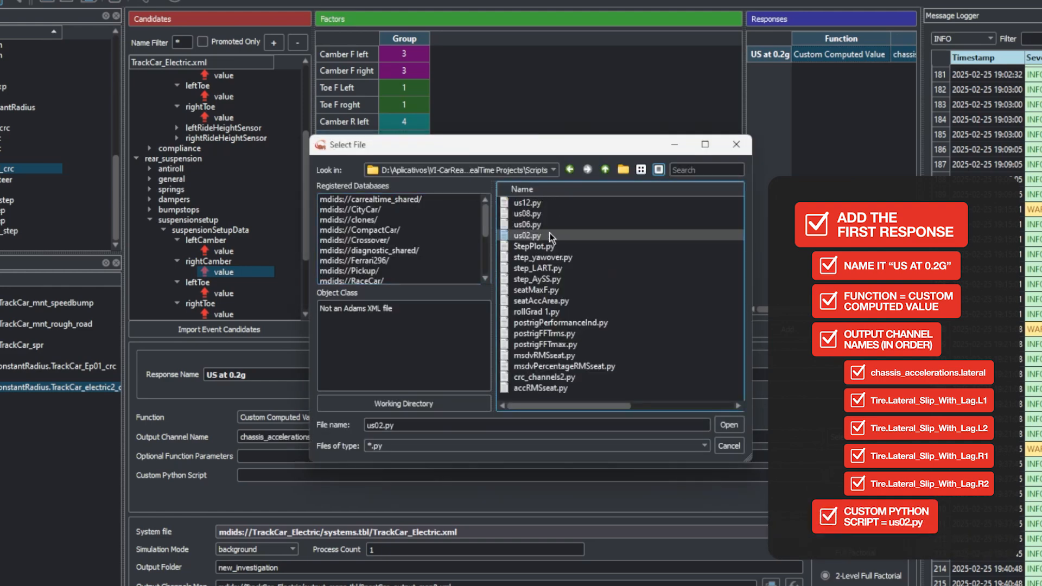
left_click(728, 426)
Step: Add Custom Computed Value responses US at 0.6g, US at 0.8g and US at 1.2g with the same channels and scripts us06.py, us08.py and us12.py
left_click(787, 330)
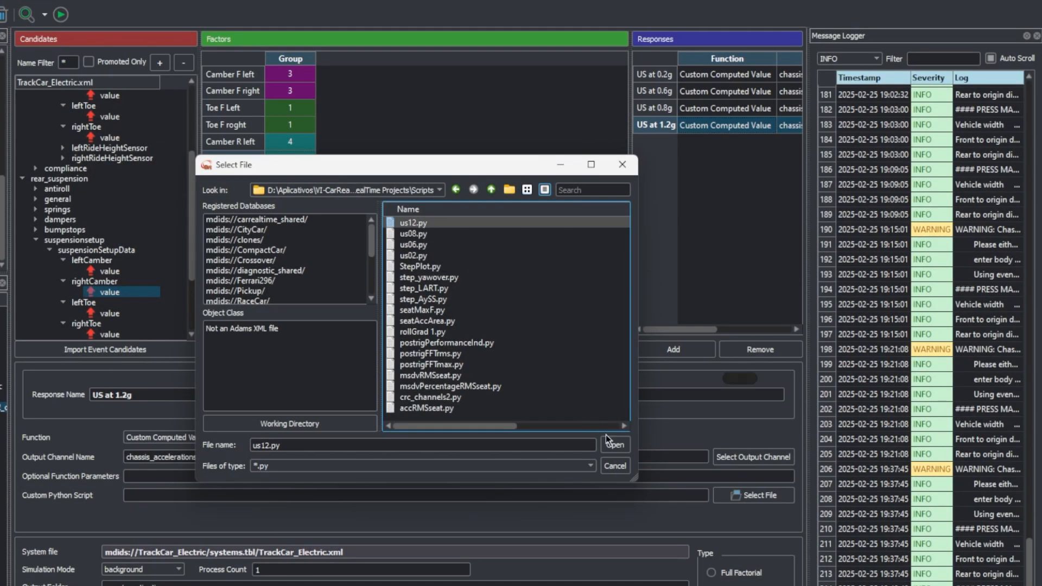
left_click(606, 435)
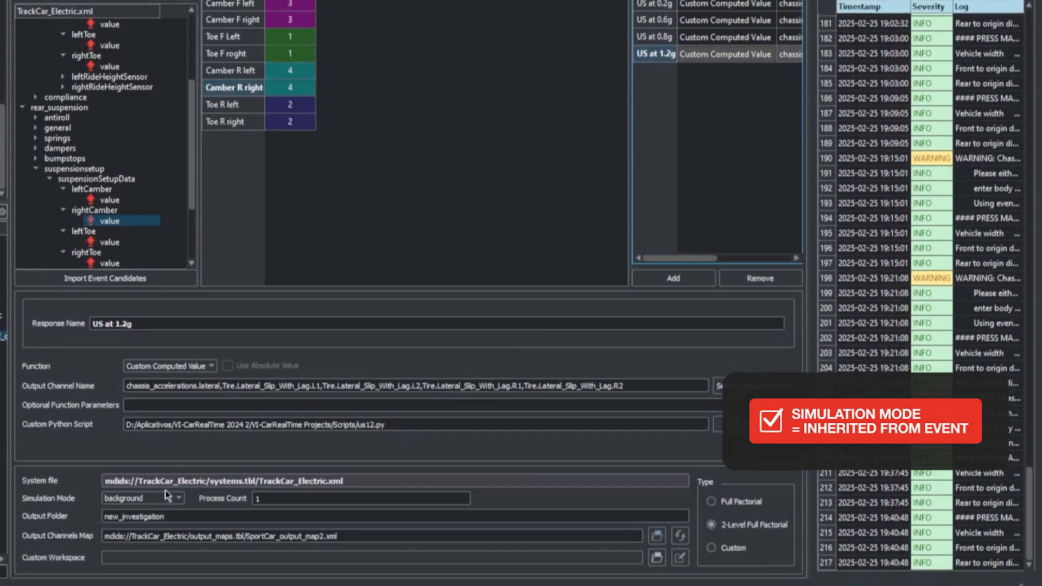
Step: Set the simulation mode to Inherited from Event and the output folder to EV_CRC
left_click(167, 497)
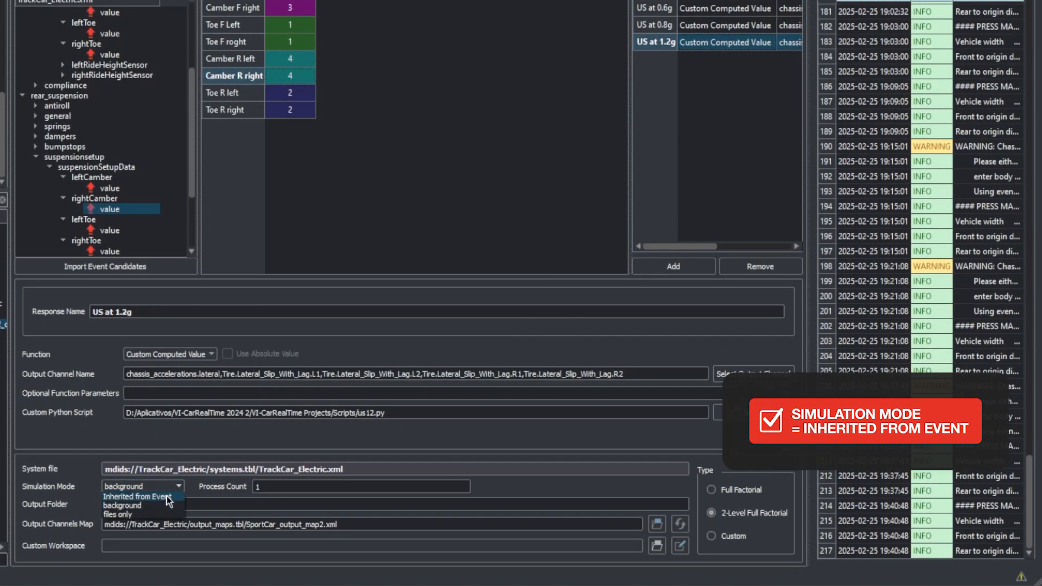
left_click(175, 511)
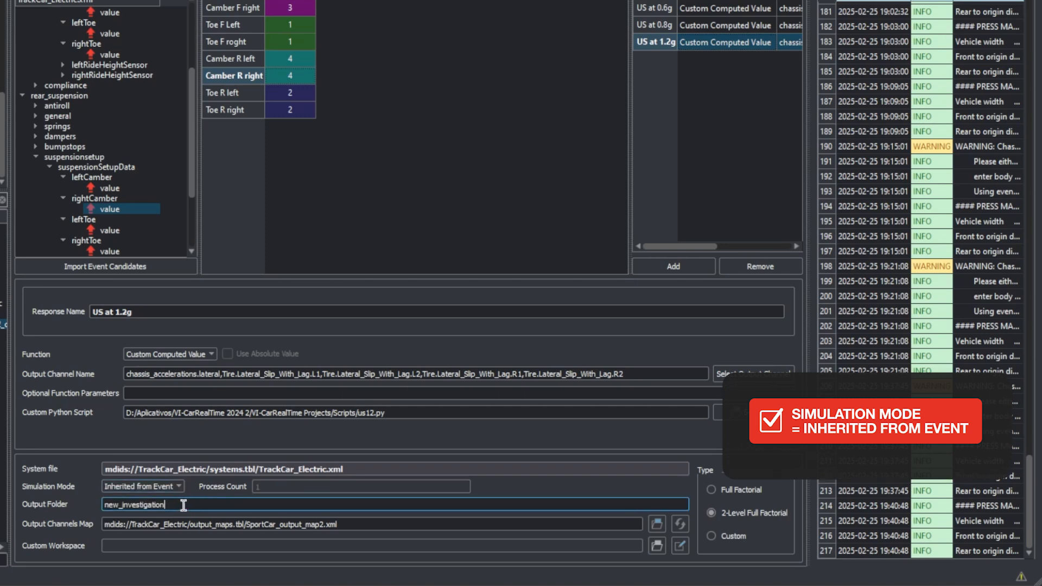
triple_click(174, 504)
type("EV_CRC")
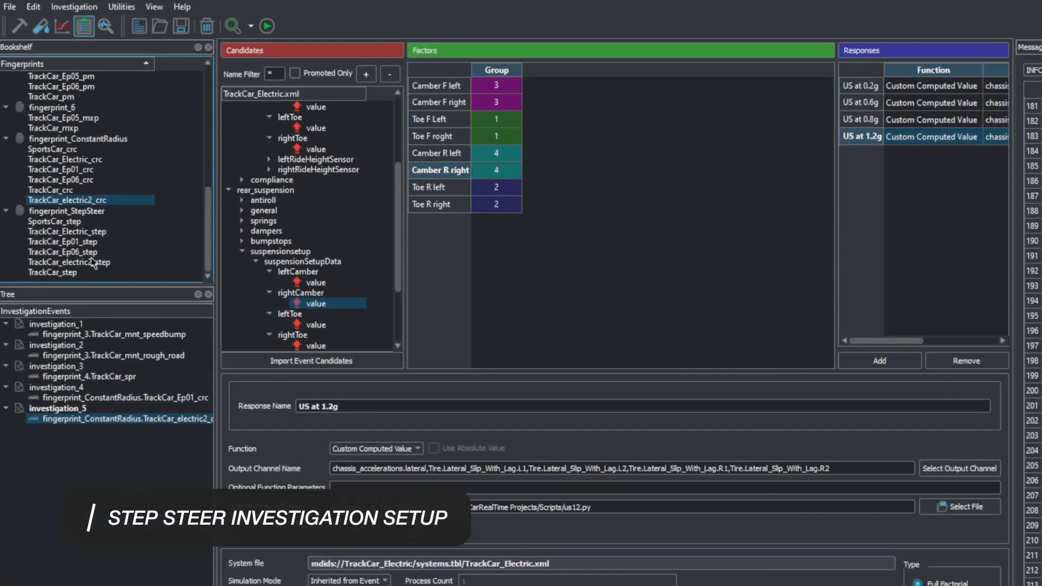
Step: Add the TrackCar_electric2_step event of fingerprint_StepSteer to a new investigation
left_click(89, 260)
right_click(86, 262)
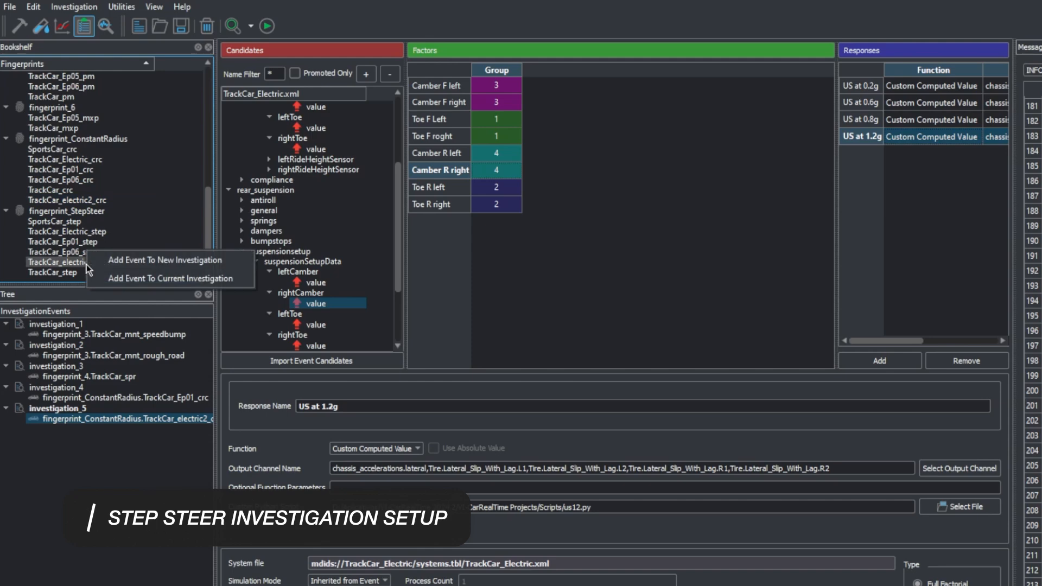
left_click(113, 264)
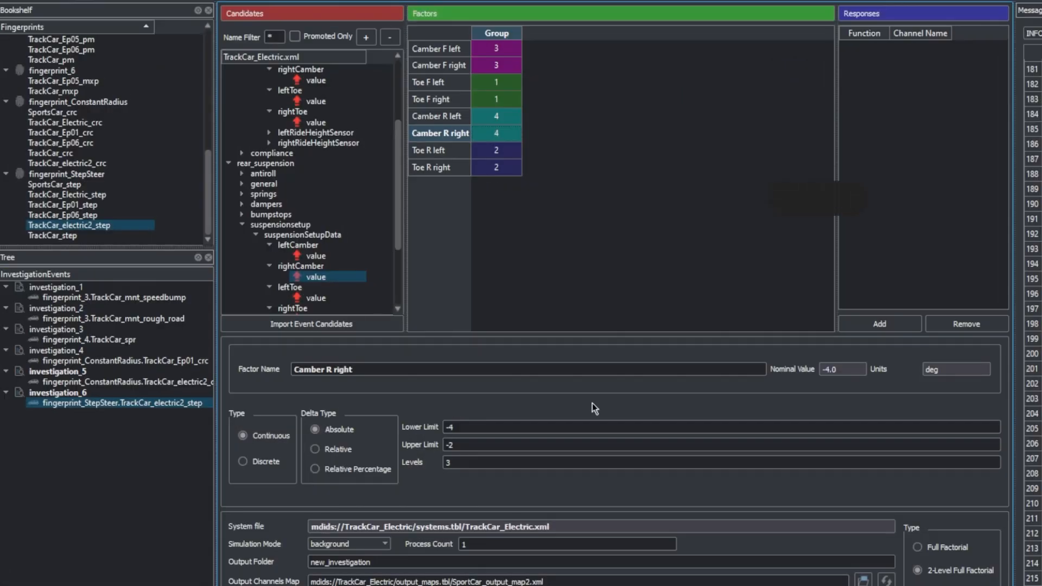
Step: Add three responses to the step steer investigation
left_click(888, 324)
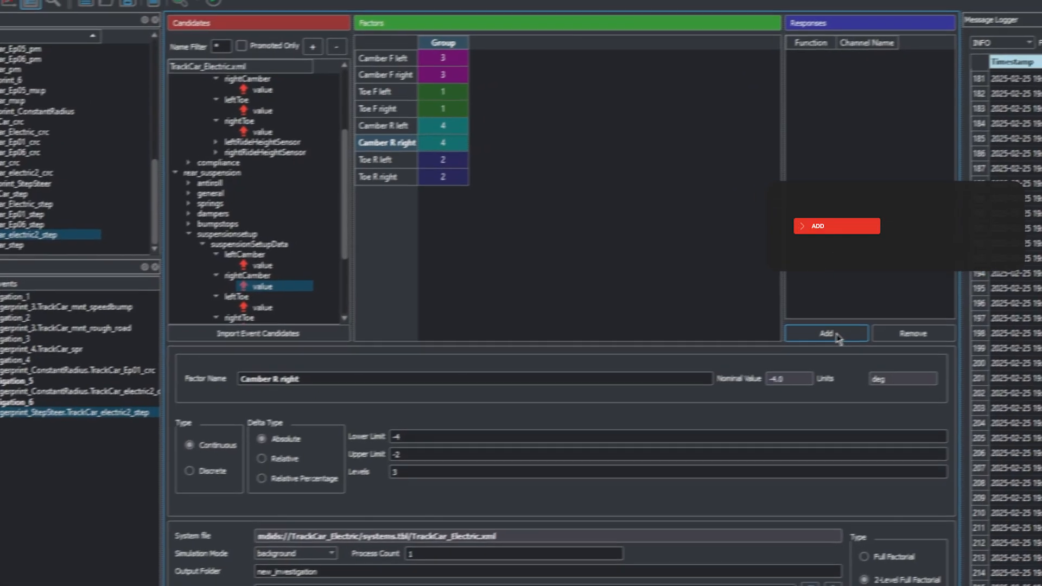
left_click(889, 324)
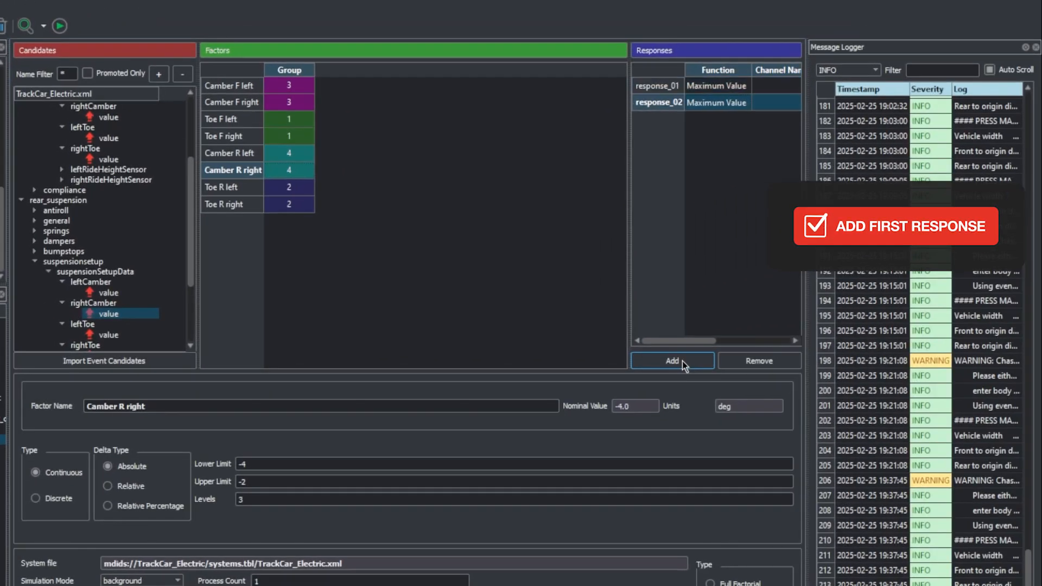
left_click(683, 360)
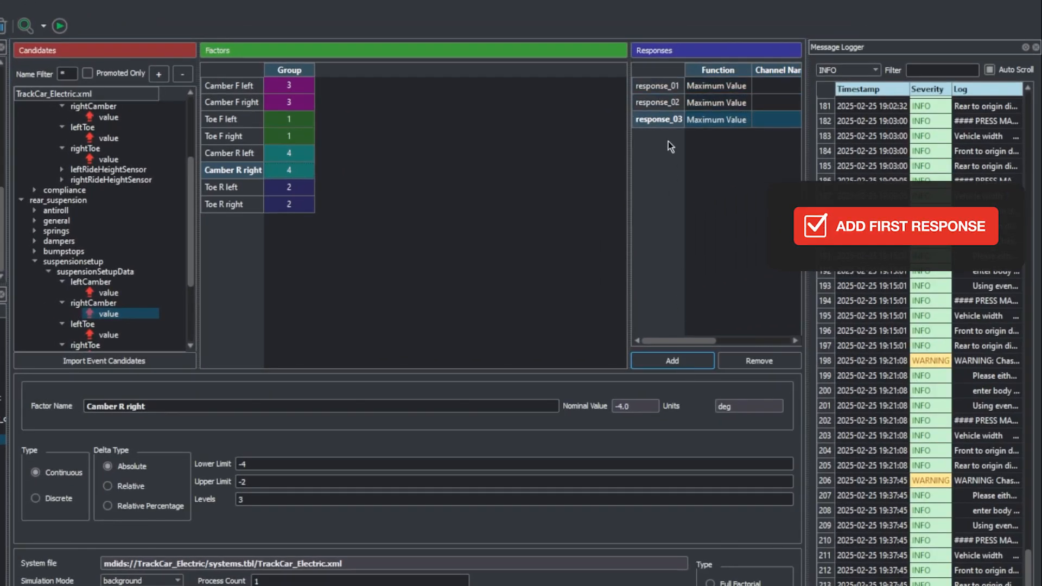
Step: Name the first response "Yaw Overshoot" and set its function to Custom Computed Value
left_click(666, 85)
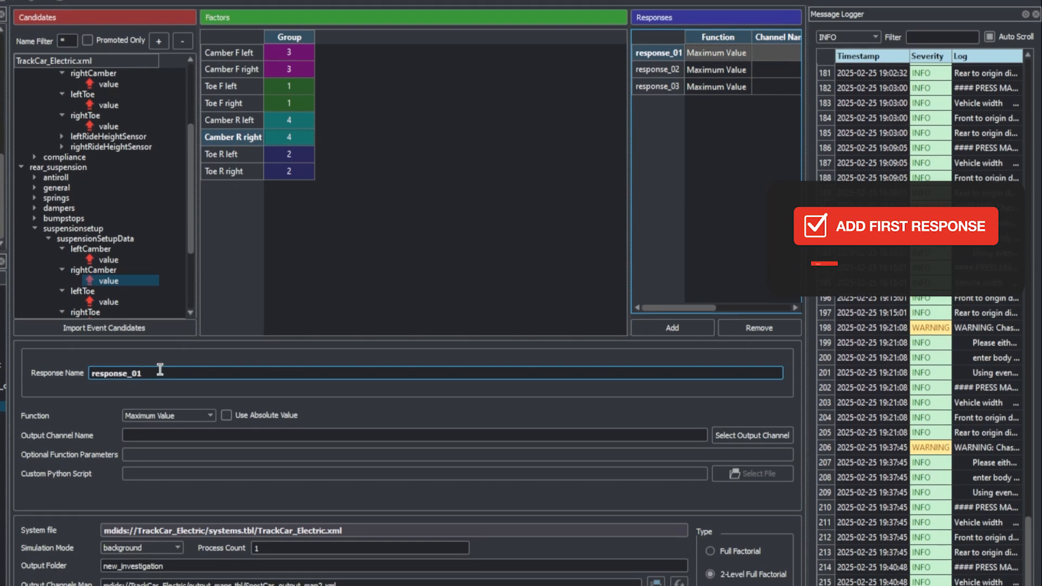
double_click(160, 369)
type("Yaw Overshoot")
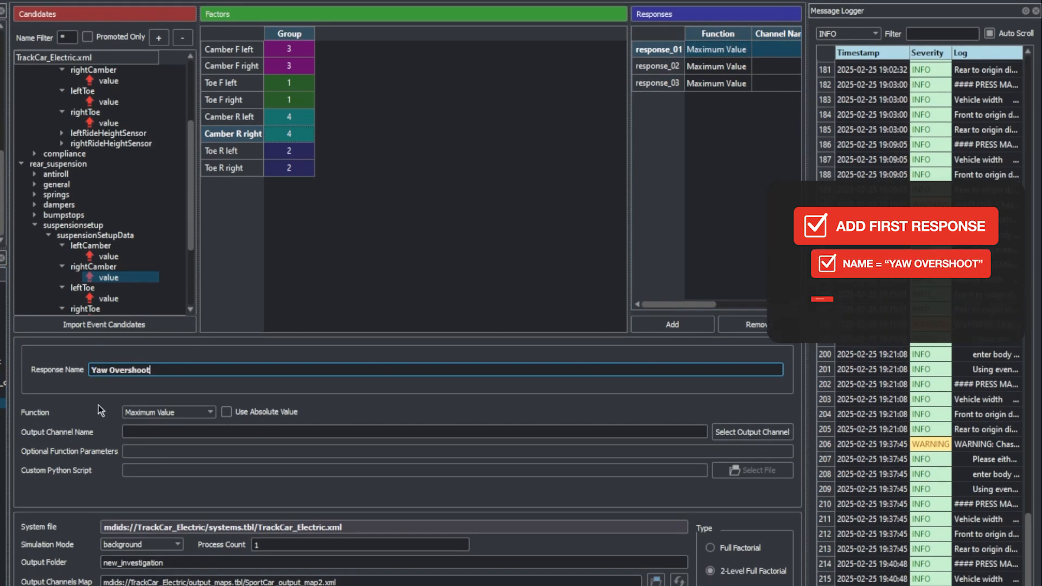
left_click(168, 413)
left_click(178, 432)
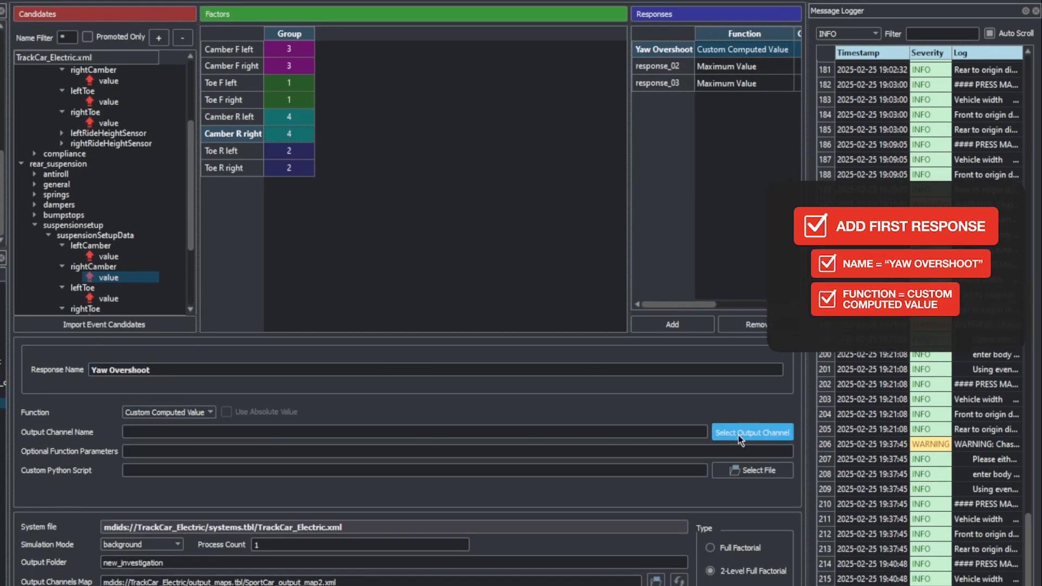
Step: Select TIME and chassis_displacements.roll, in that order, as output channels for the Yaw Overshoot response
left_click(752, 432)
left_click(326, 361)
type("TIME")
left_click(232, 225)
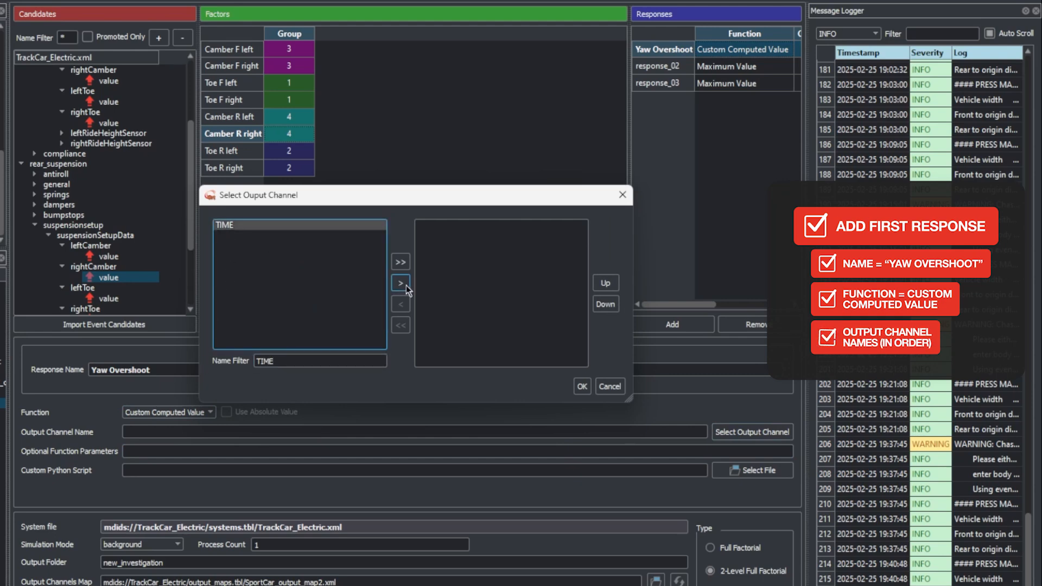
left_click(401, 282)
key("BackSpace")
key("BackSpace")
key("BackSpace")
key("BackSpace")
type("chas")
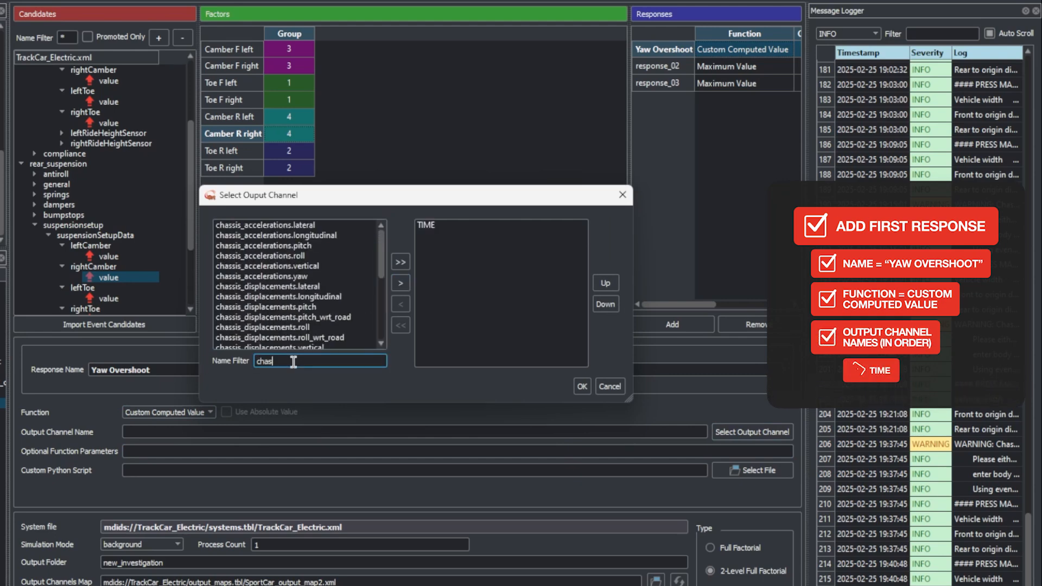
type("sis")
left_click(308, 328)
left_click(401, 282)
Step: Append driver_demands.steering and chassis_velocities.yaw to the Yaw Overshoot response's output channels
key("BackSpace")
key("BackSpace")
key("BackSpace")
key("BackSpace")
key("BackSpace")
key("BackSpace")
key("BackSpace")
type("driver_")
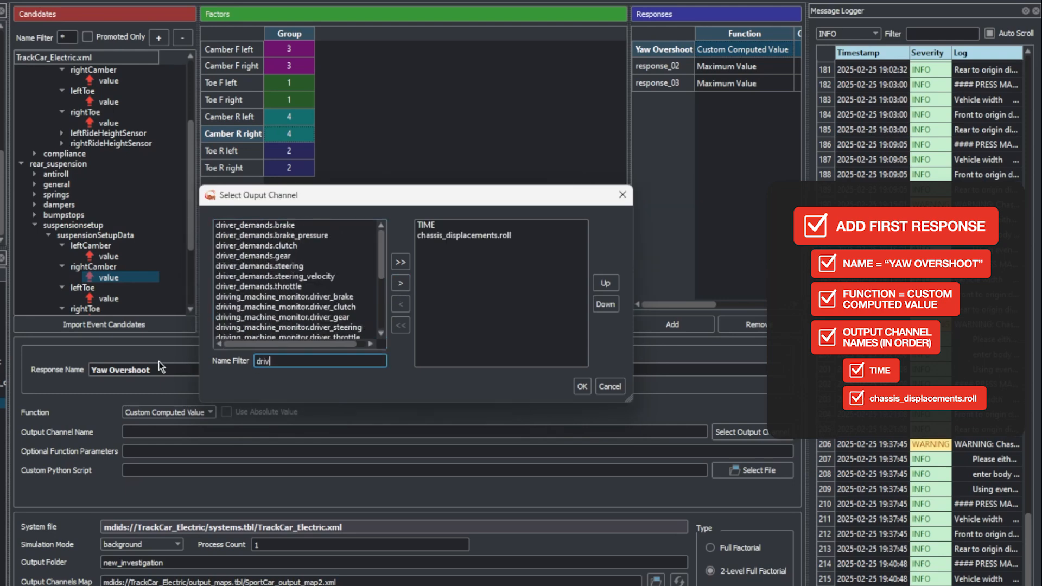
left_click(269, 266)
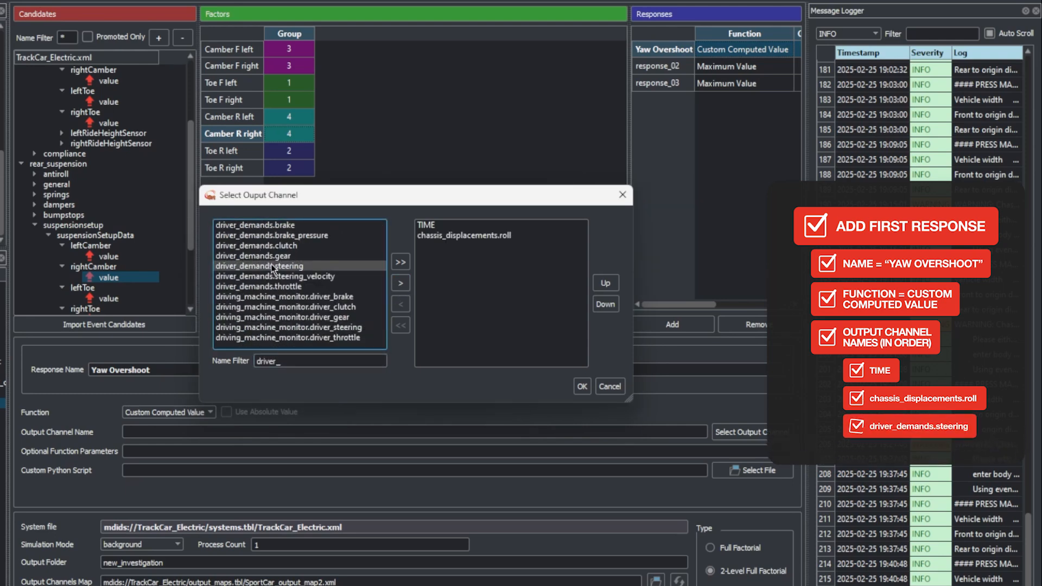
left_click(401, 283)
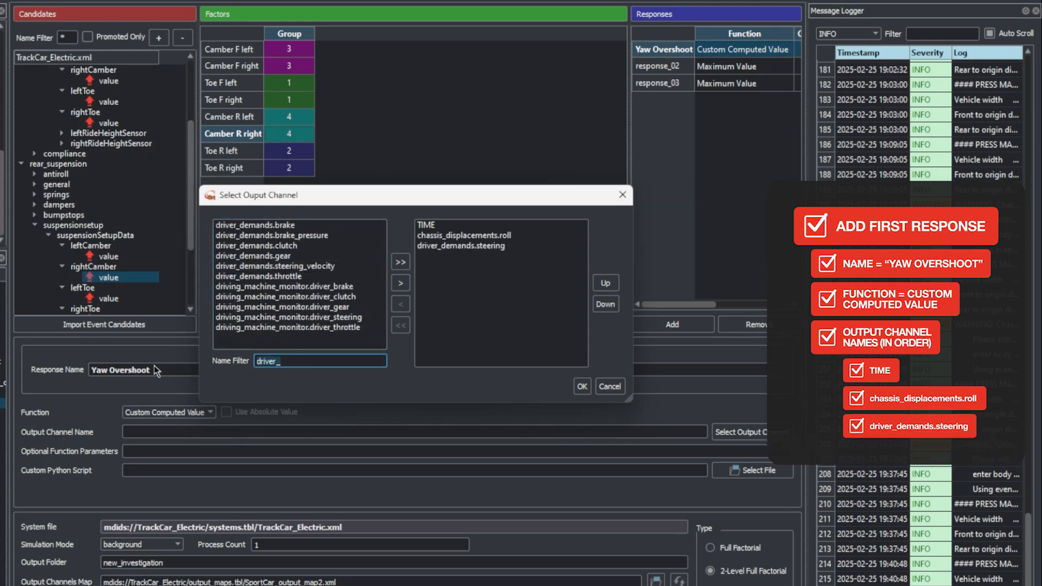
key("ctrl+a")
type("chassis_v")
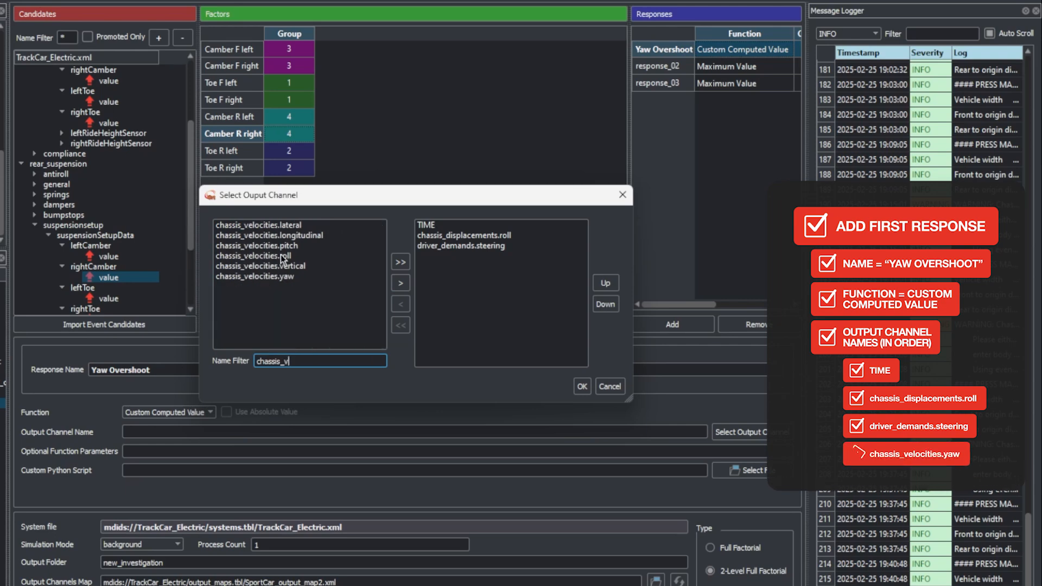
left_click(288, 276)
left_click(401, 283)
Step: Append chassis_accelerations.lateral as the last Yaw Overshoot output channel and accept the channel selection
left_click(298, 361)
key("BackSpace")
type("a")
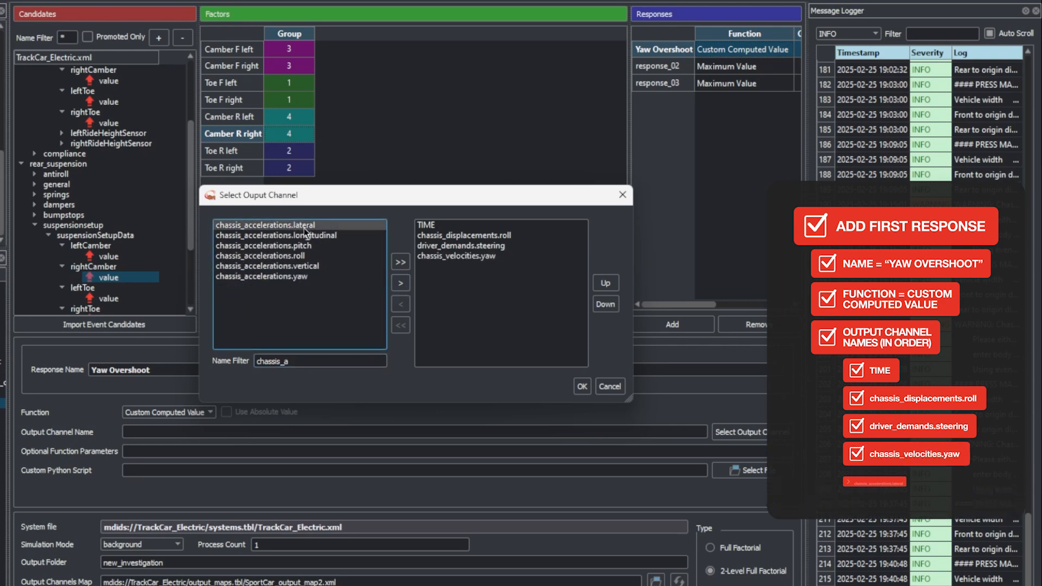
left_click(401, 283)
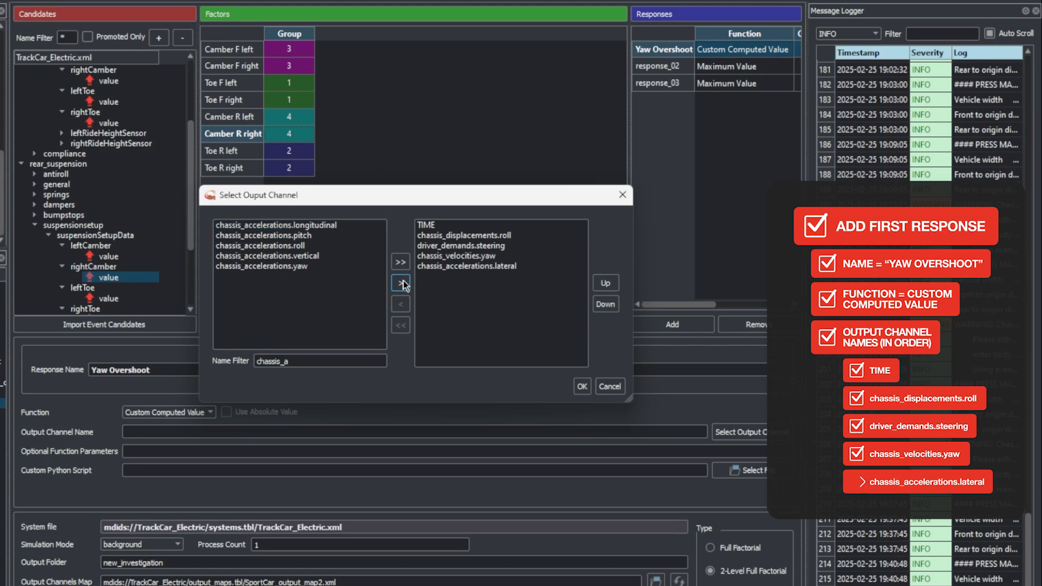
left_click(583, 386)
Step: Assign step_yawover.py from the Scripts folder as the Yaw Overshoot response's custom Python script
left_click(748, 470)
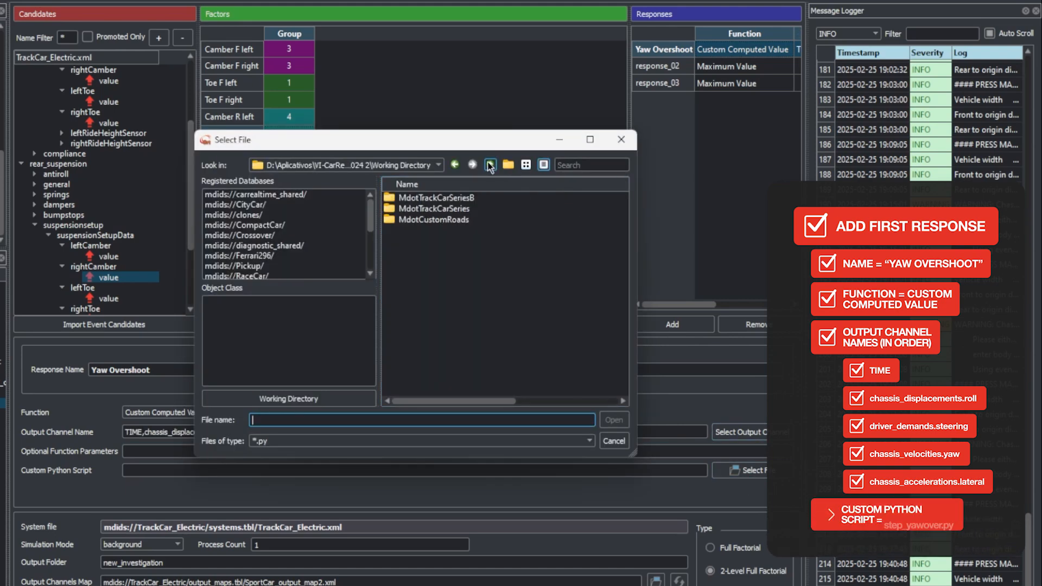
double_click(445, 264)
double_click(411, 211)
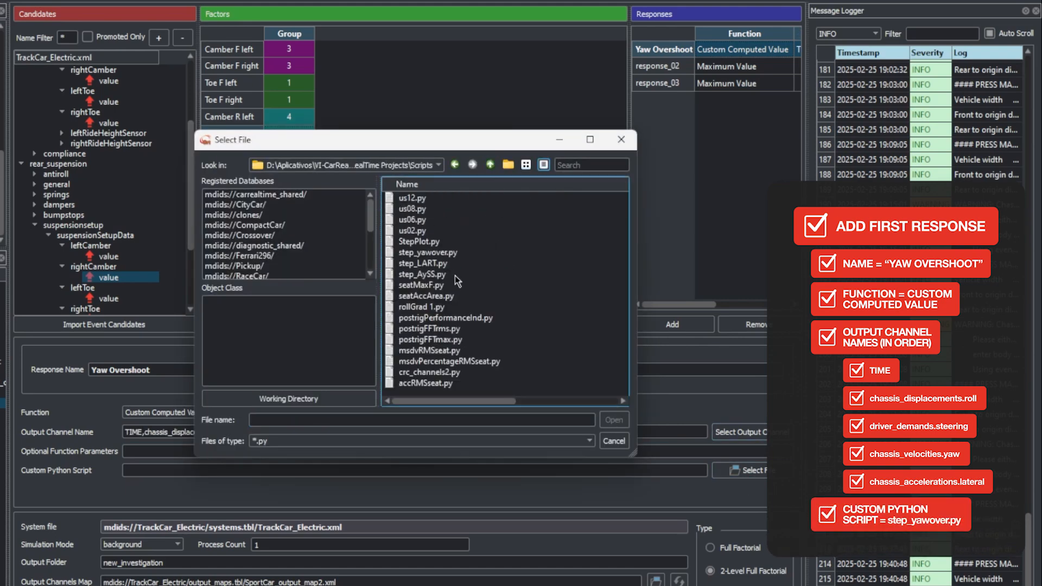
left_click(428, 252)
left_click(604, 414)
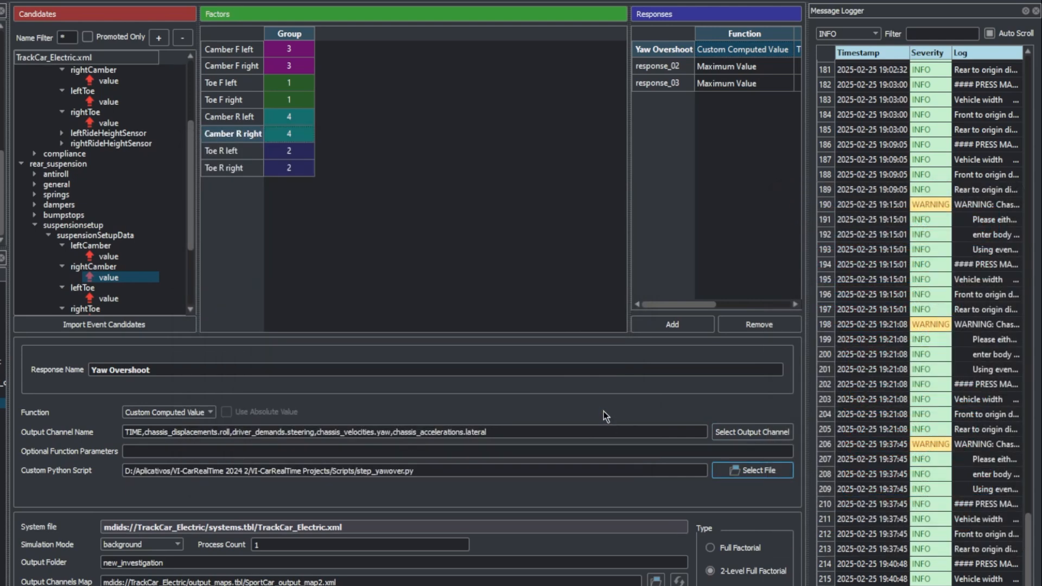
Step: Rename the second response as "LART" and set its function to Custom Computed Value
left_click(685, 64)
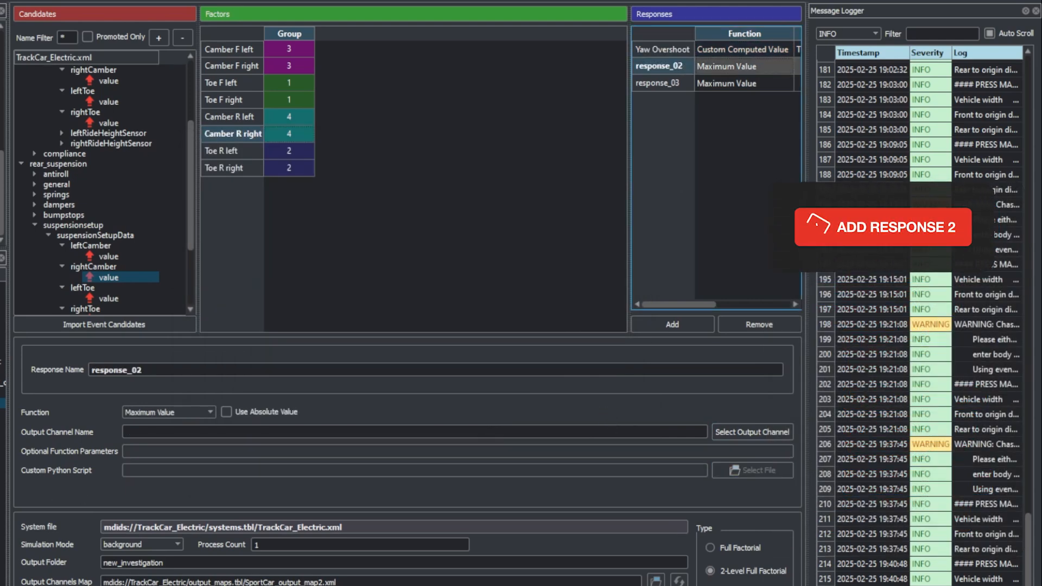
double_click(109, 372)
type("LART")
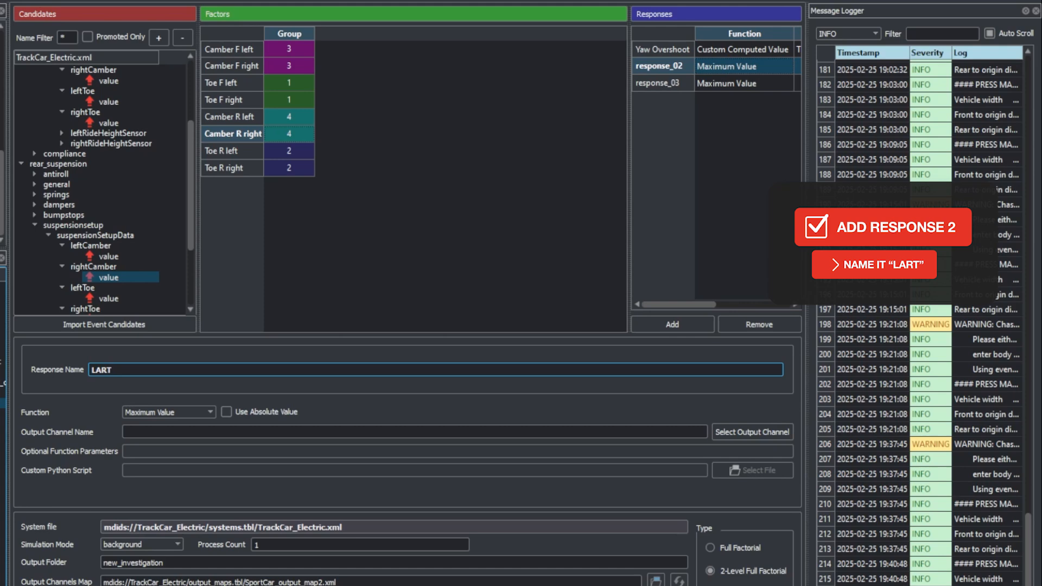
left_click(209, 415)
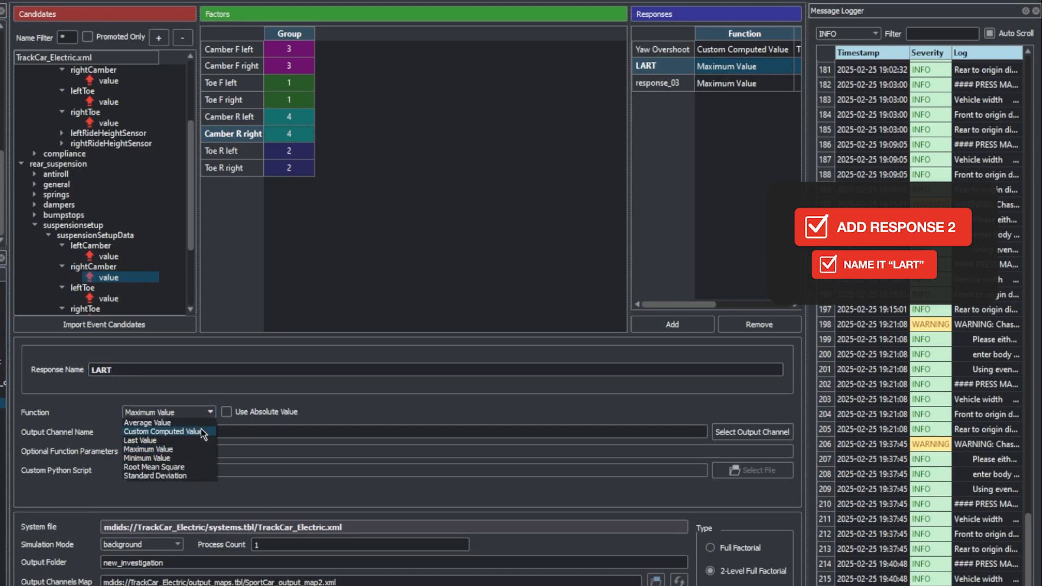
left_click(201, 431)
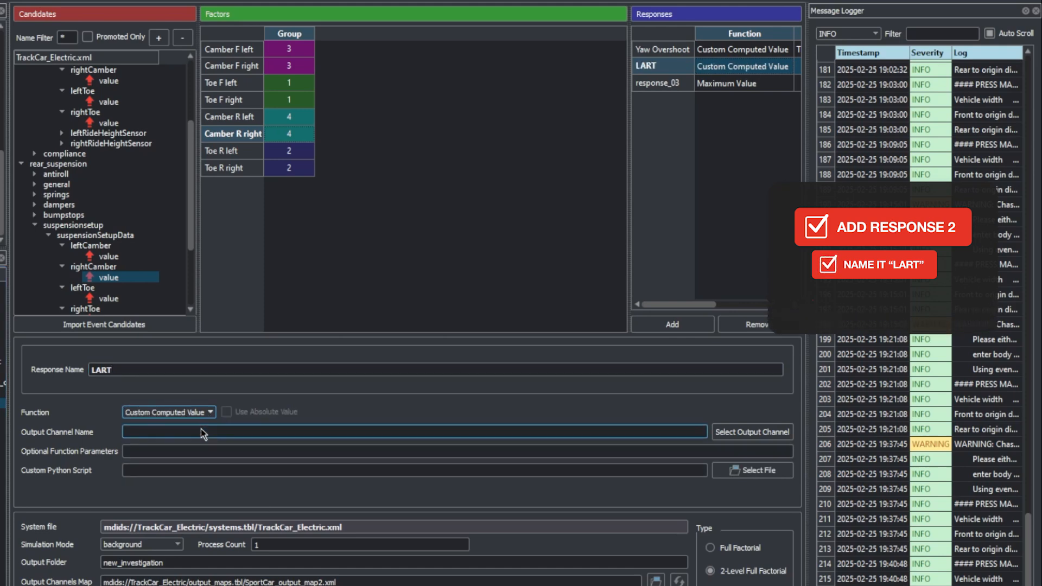
Step: Select TIME and chassis_displacements.roll, in that order, as output channels for the LART response
left_click(750, 432)
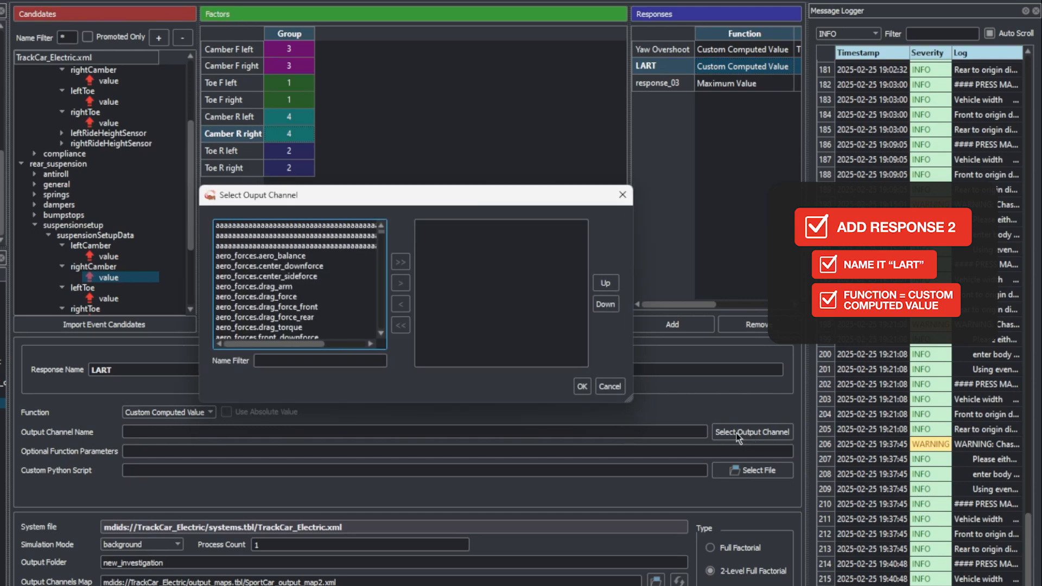
left_click(294, 361)
type("TIME")
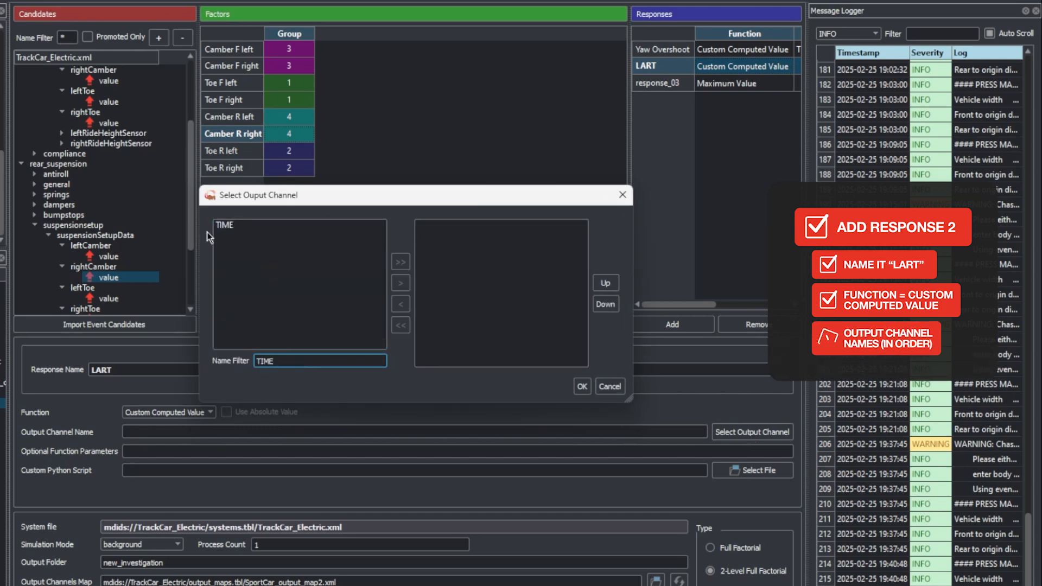
left_click(401, 282)
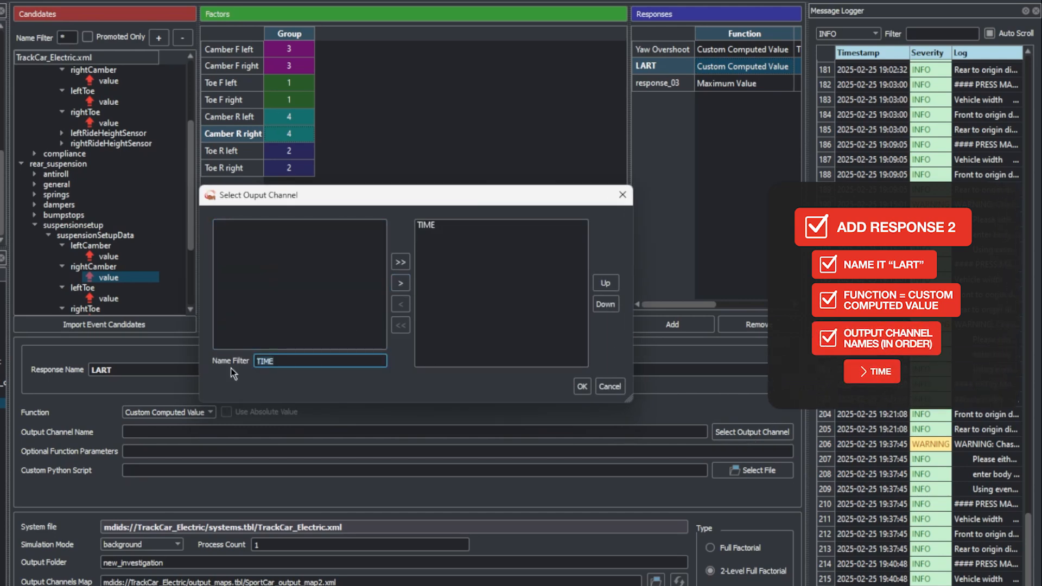
key("ctrl+a")
type("chassis_")
left_click(305, 328)
left_click(401, 283)
Step: Append driver_demands.steering and chassis_velocities.yaw to the LART response's output channels
left_click(321, 361)
key("ctrl+a")
type("drive")
left_click(302, 266)
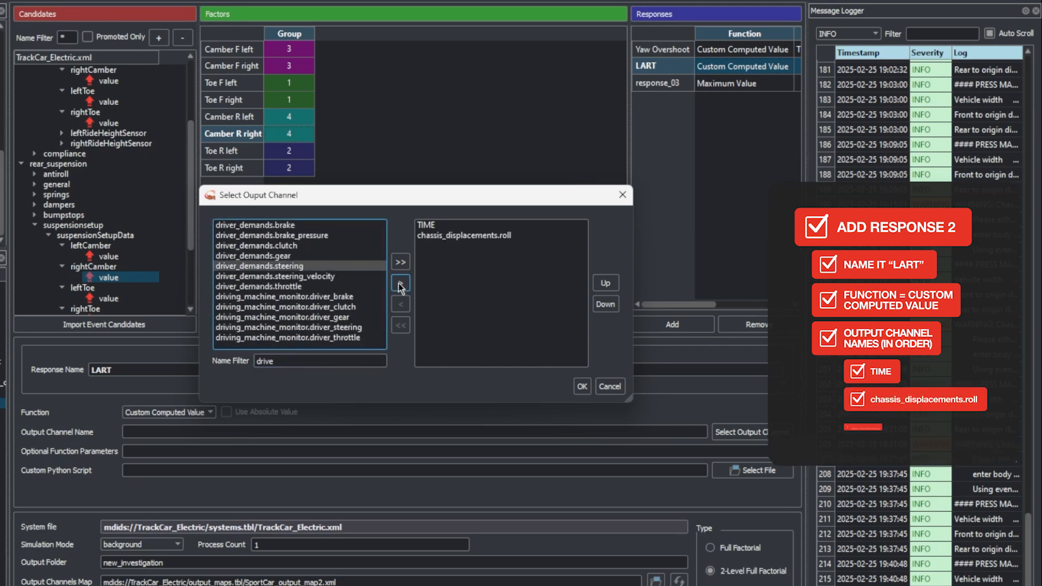
left_click(400, 283)
left_click(321, 361)
key("ctrl+a")
type("chassis_v")
left_click(295, 276)
left_click(401, 283)
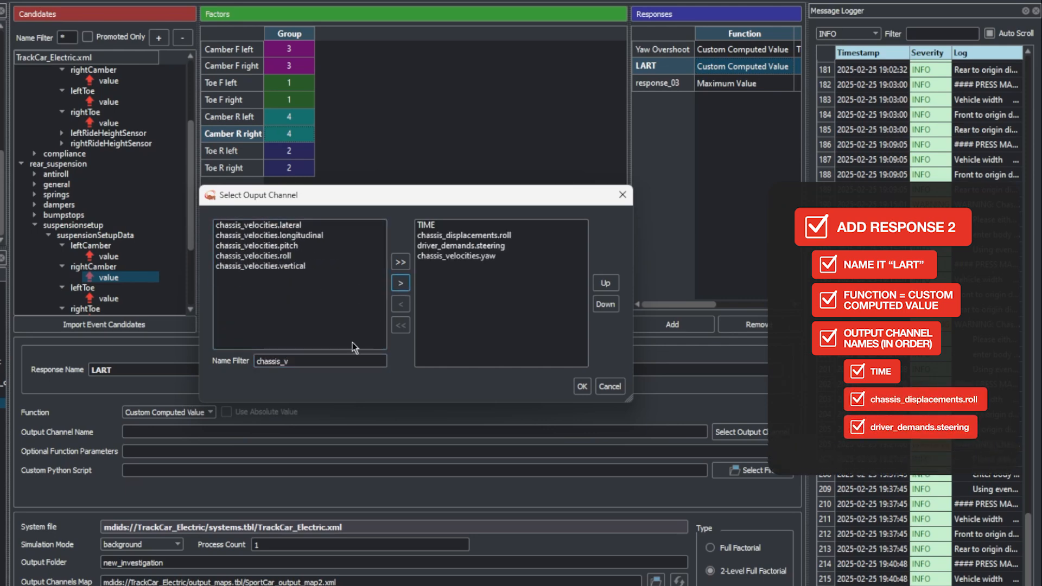
Step: Append chassis_accelerations.lateral as the last output channel of the LART response
left_click(321, 360)
key("BackSpace")
type("a")
left_click(318, 226)
left_click(401, 283)
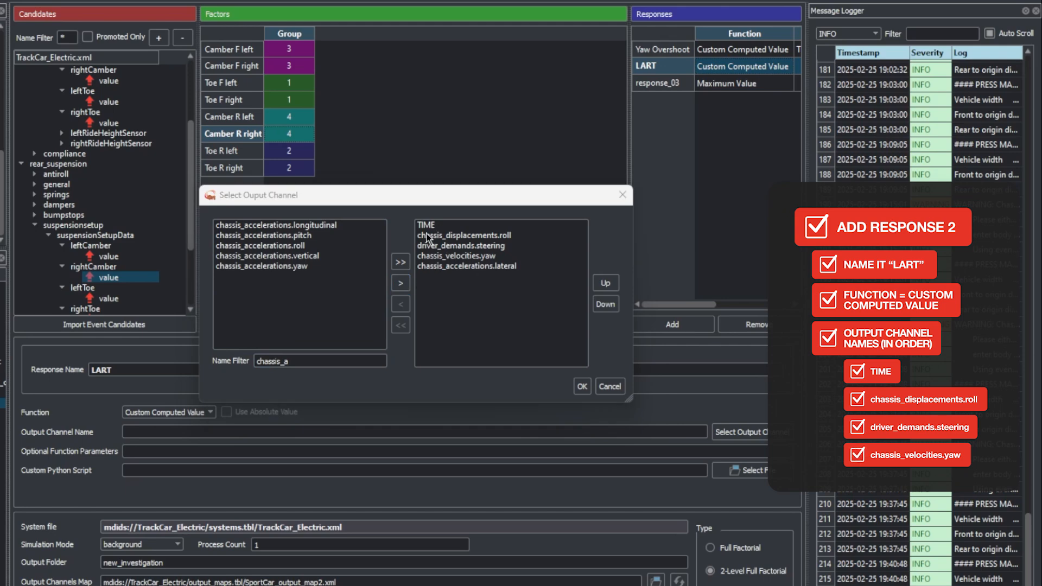
Step: Accept the LART response's output channels and assign step_LART.py from the Scripts folder as its custom Python script
left_click(582, 387)
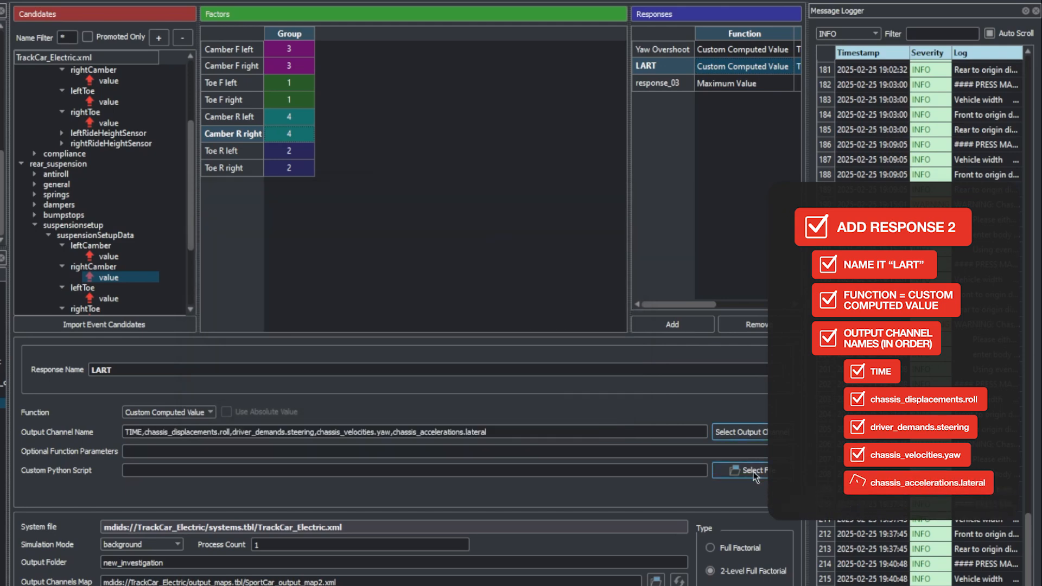
left_click(754, 471)
left_click(491, 165)
left_click(490, 165)
double_click(467, 264)
double_click(416, 211)
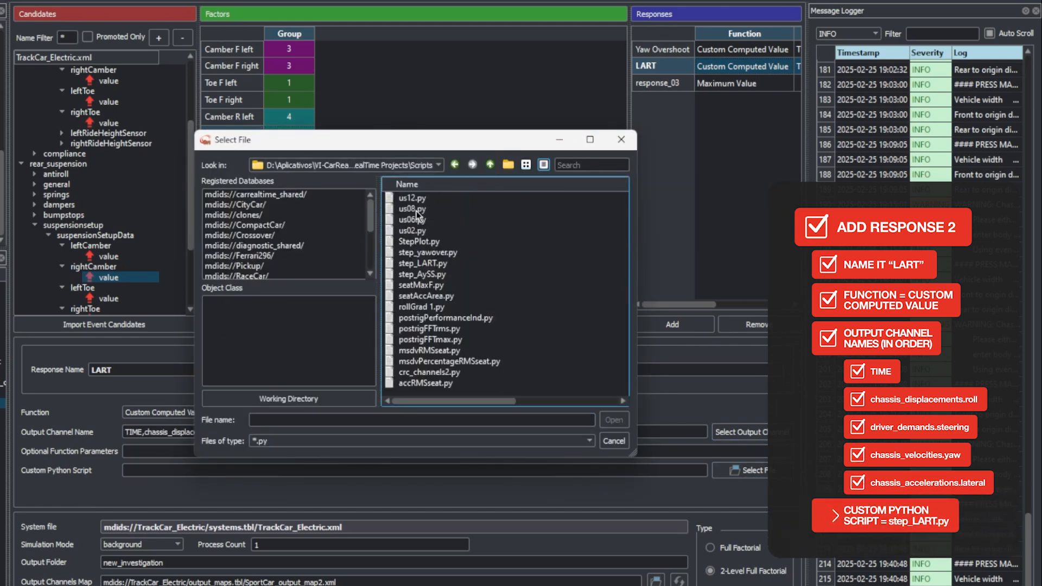
left_click(439, 265)
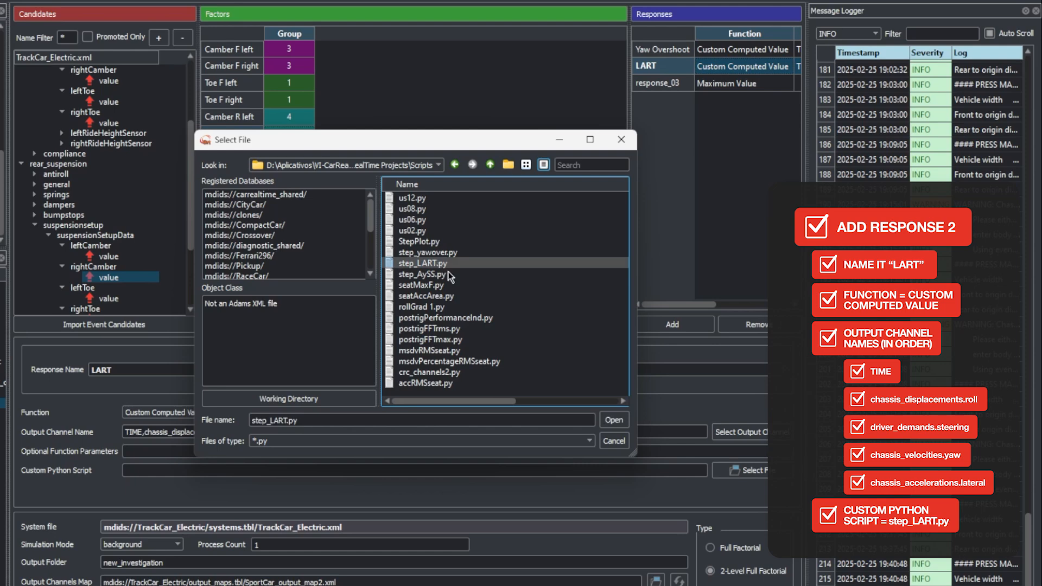
left_click(604, 421)
Step: Rename the third response as "Ay SS" and set its function to Custom Computed Value
left_click(727, 84)
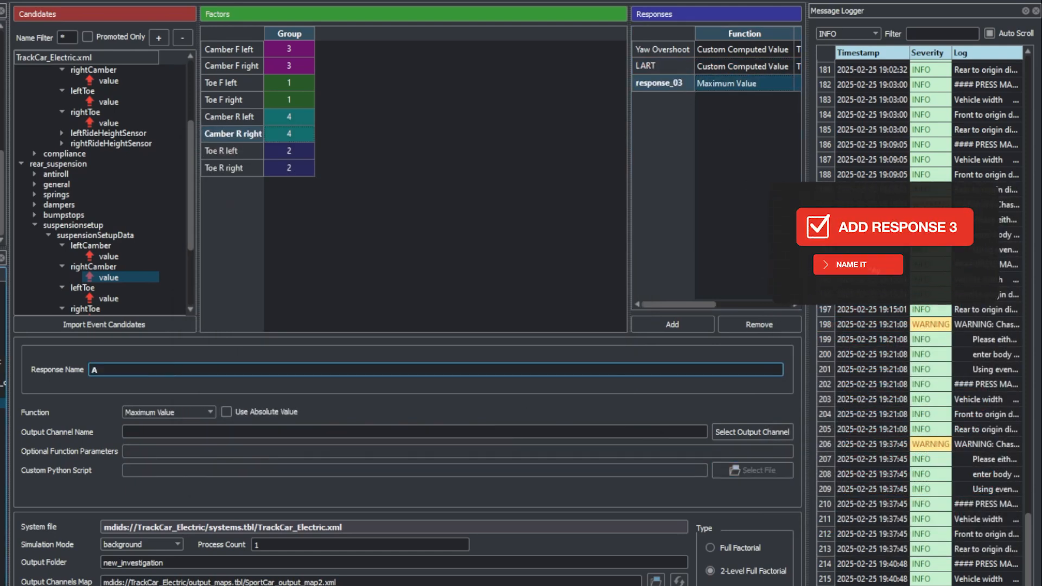
type("Ay SS")
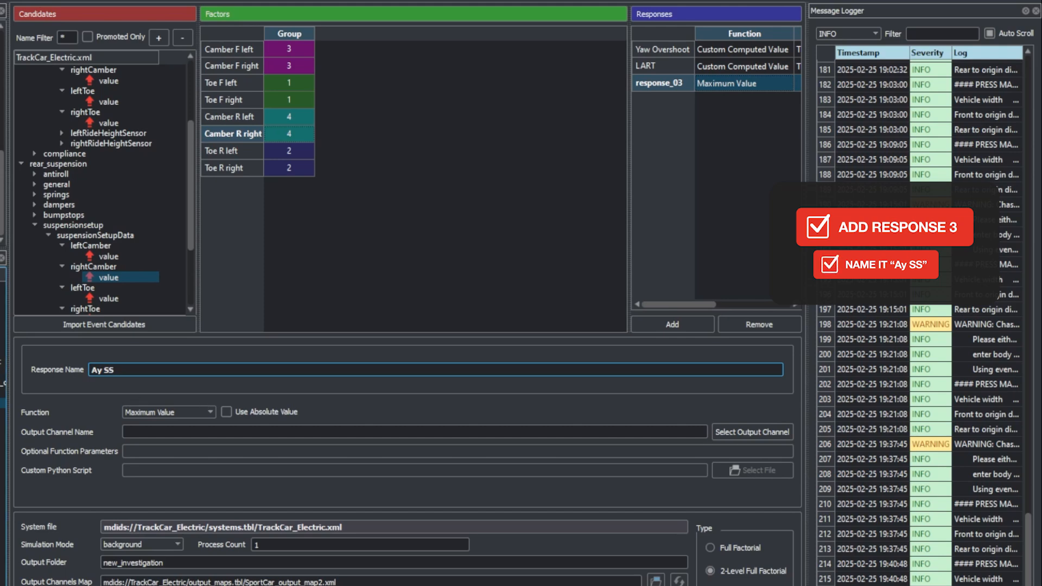
left_click(168, 412)
left_click(142, 430)
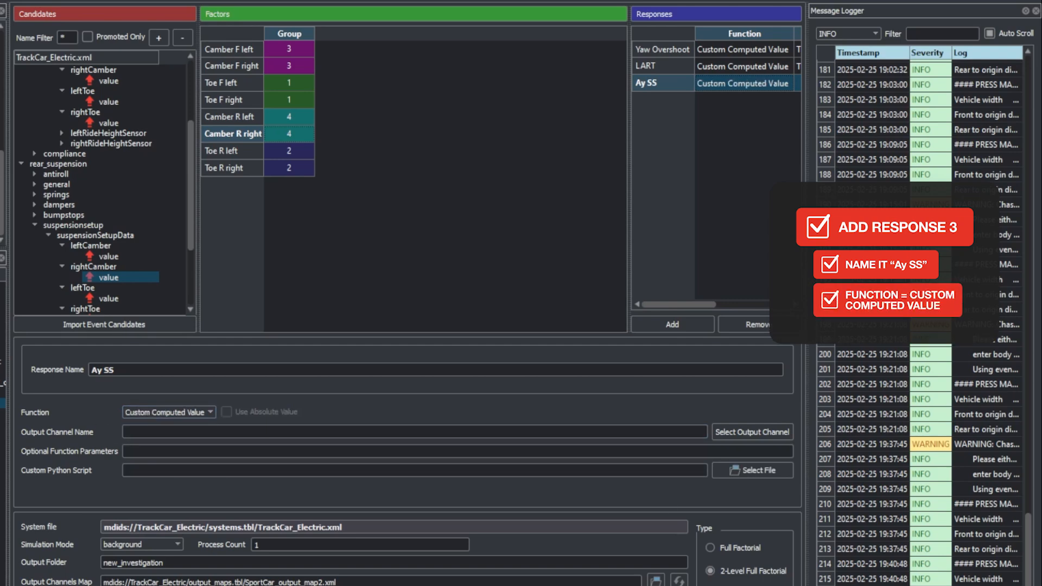
Step: Select TIME and chassis_displacements.roll, in that order, as output channels for the Ay SS response
left_click(751, 432)
left_click(297, 361)
type("TIME")
left_click(276, 225)
left_click(400, 282)
double_click(308, 361)
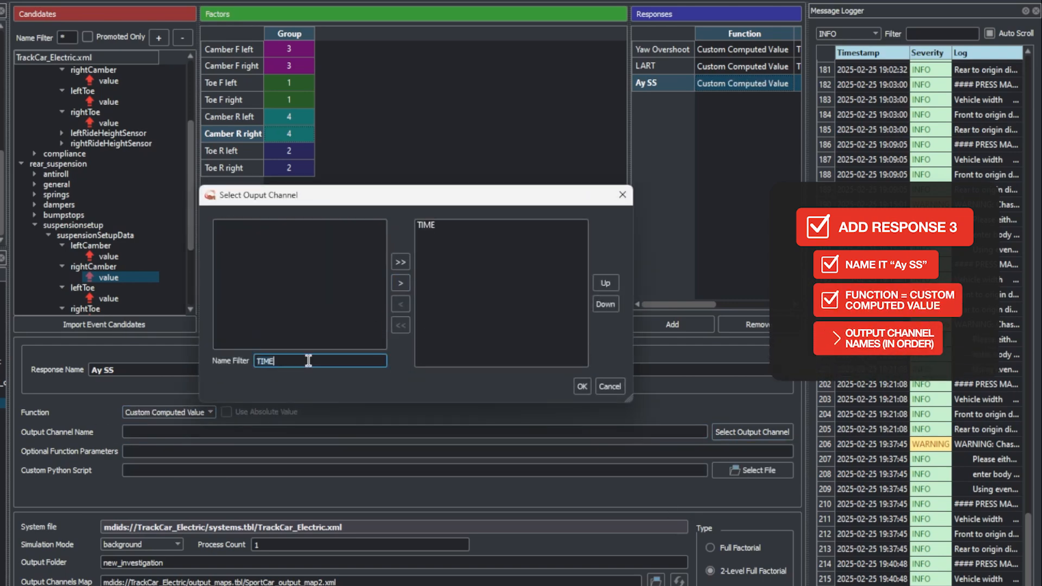
type("chassis_d")
left_click(304, 267)
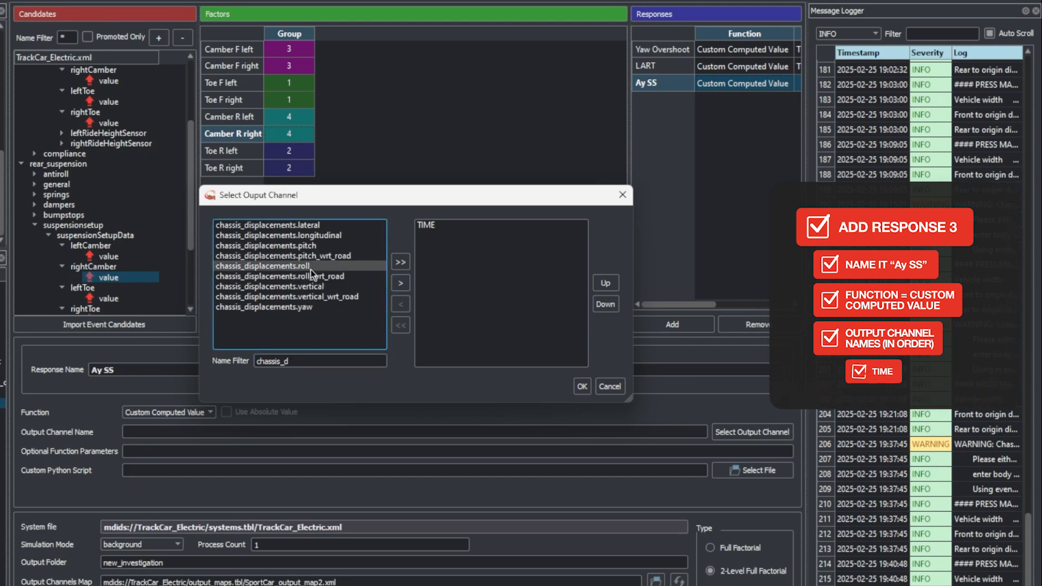
left_click(400, 284)
Step: Append driver_demands.steering and chassis_velocities.yaw to the Ay SS response's output channels
left_click_drag(291, 363, 168, 365)
type("driver")
left_click(259, 266)
left_click(401, 282)
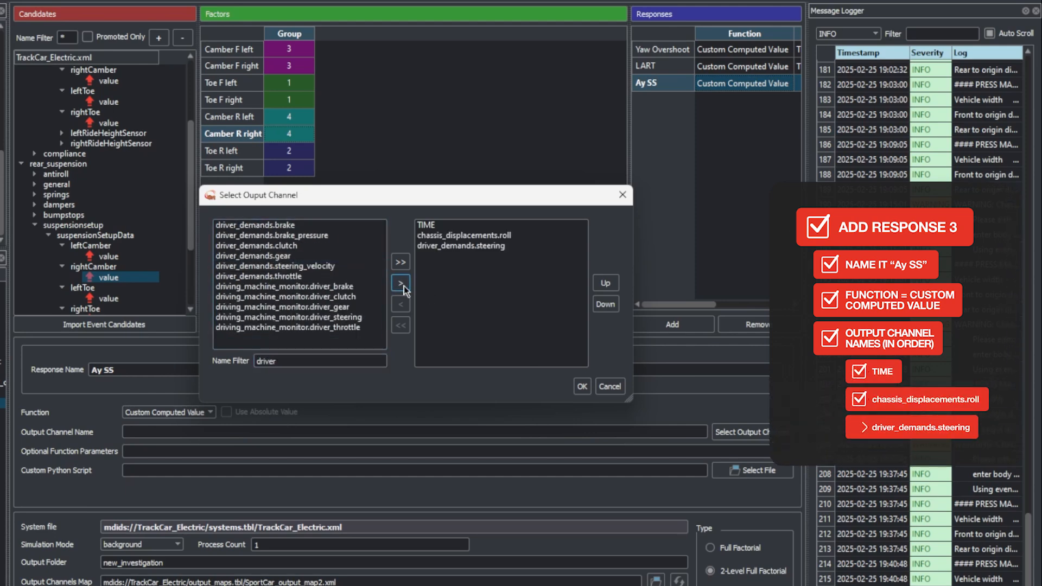
double_click(297, 361)
type("chassis_v")
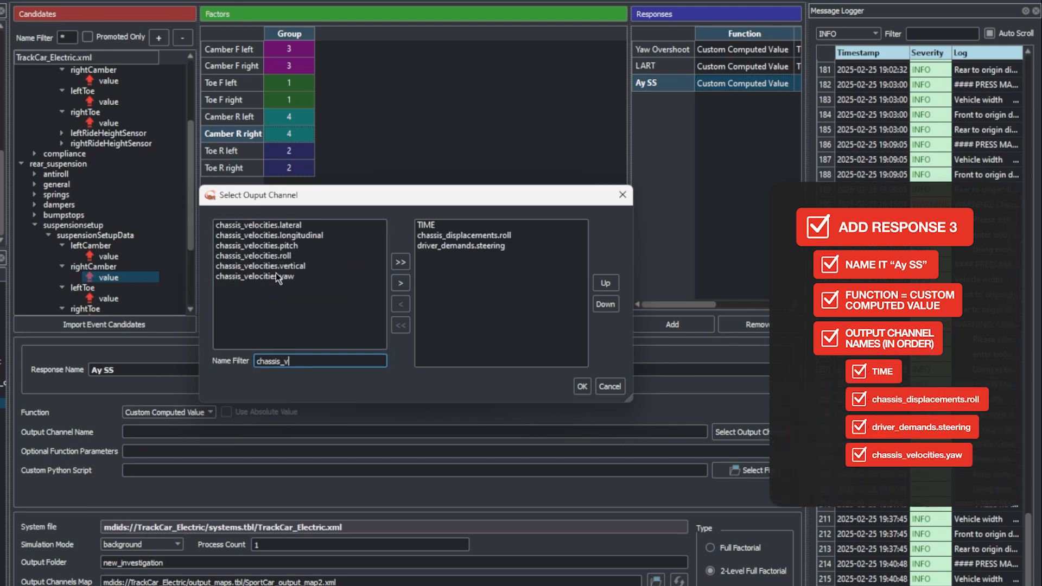
left_click(277, 275)
left_click(400, 283)
Step: Append chassis_accelerations.lateral as the last Ay SS output channel and accept the channel selection
left_click(296, 362)
key("BackSpace")
type("a")
left_click(310, 225)
left_click(400, 283)
left_click(582, 386)
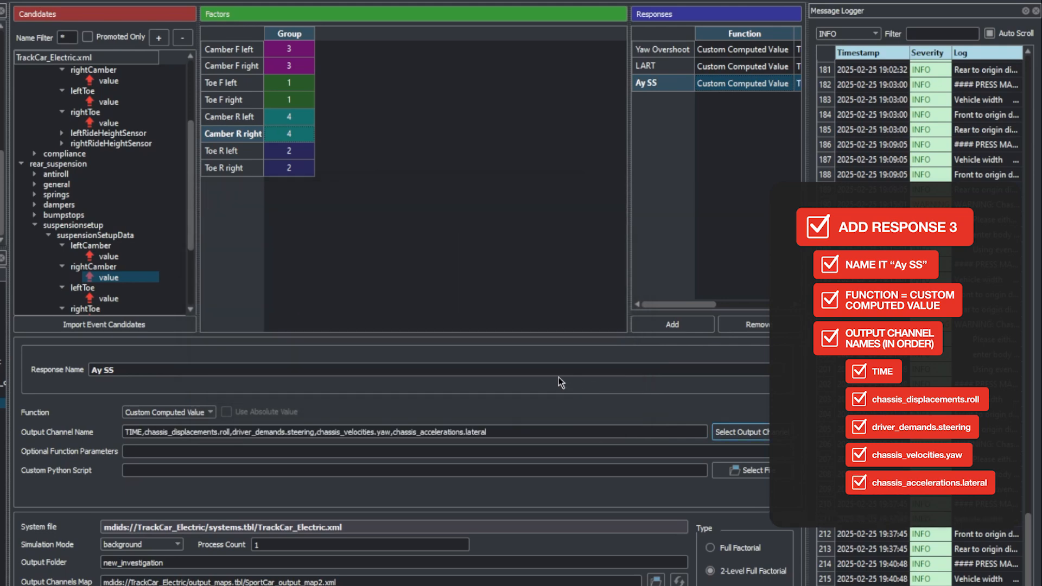
Step: Assign step_AySS.py from the Scripts folder as the Ay SS response's custom Python script
left_click(738, 471)
left_click(490, 165)
double_click(452, 263)
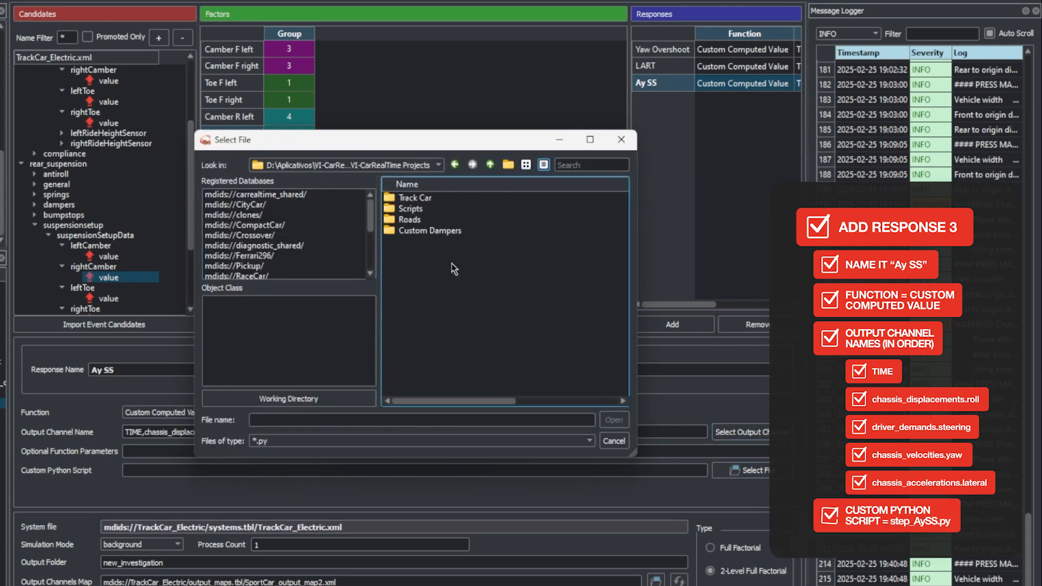
double_click(406, 209)
left_click(434, 274)
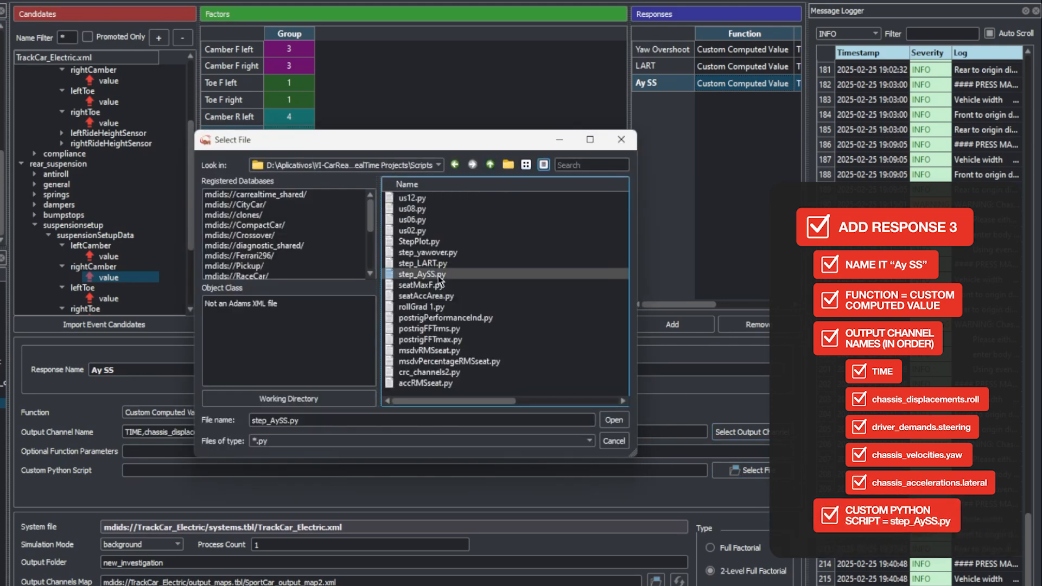
left_click(614, 420)
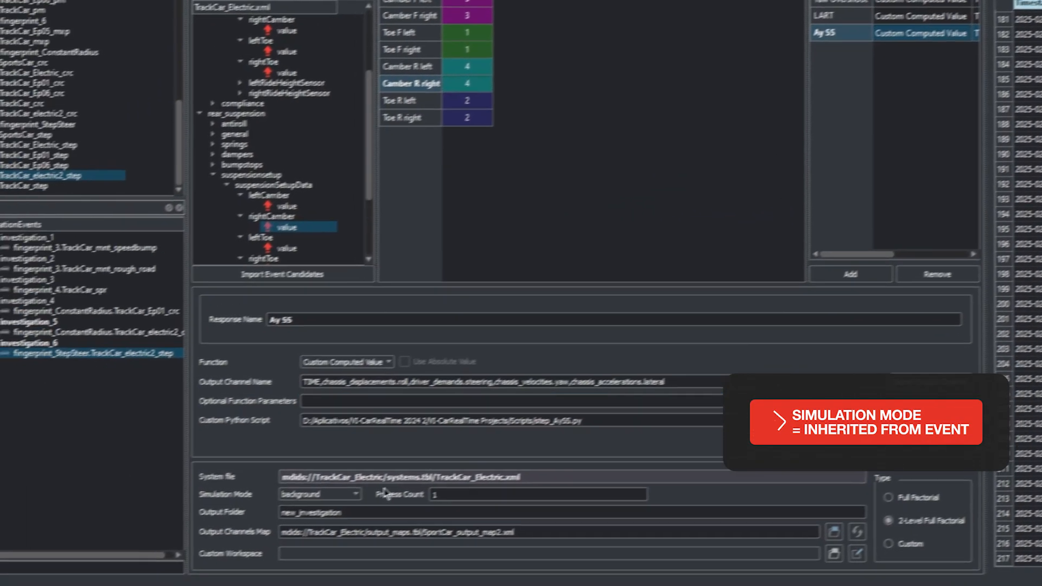
Step: Set the step-steer investigation to Inherited from Event simulation mode and Full Factorial type, with output folder EV_STEP
left_click(174, 546)
left_click(169, 554)
double_click(376, 496)
type("EV_STEP")
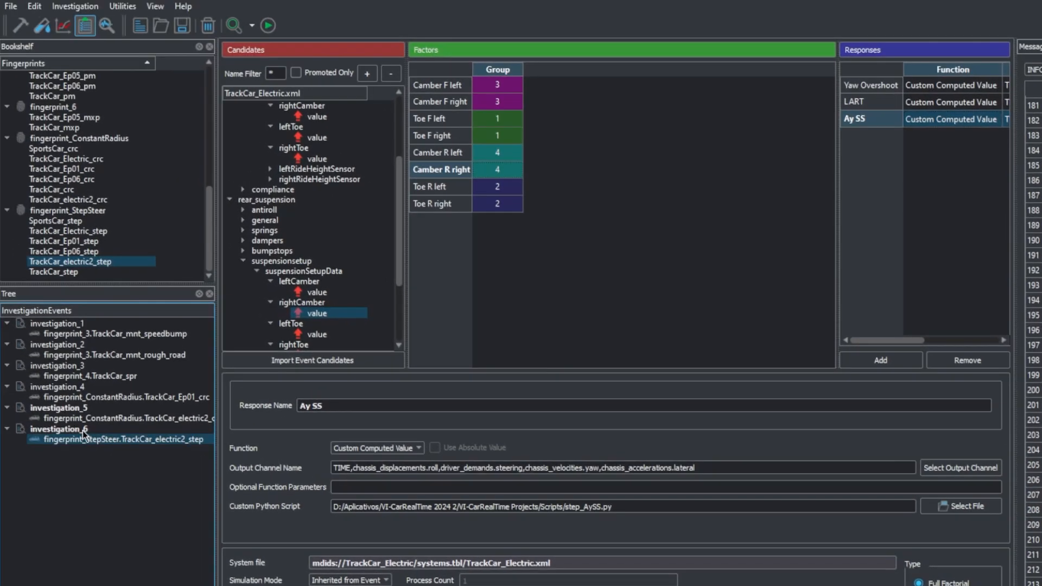
Step: Save investigation_5 and investigation_6, and select their constant-radius and step-steer events
left_click(90, 437)
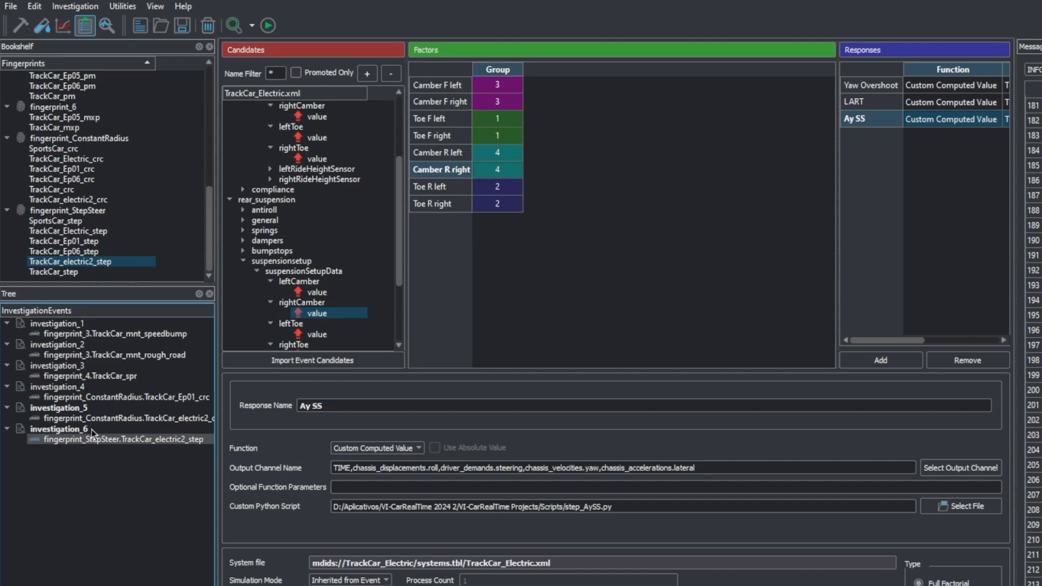
left_click(73, 429)
left_click(73, 408, "shift")
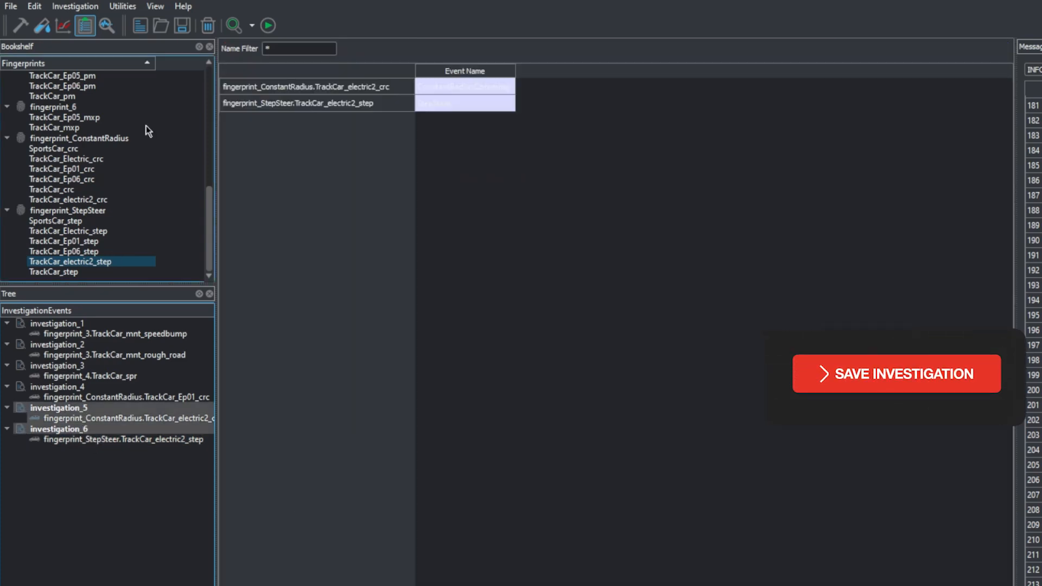
left_click(43, 64)
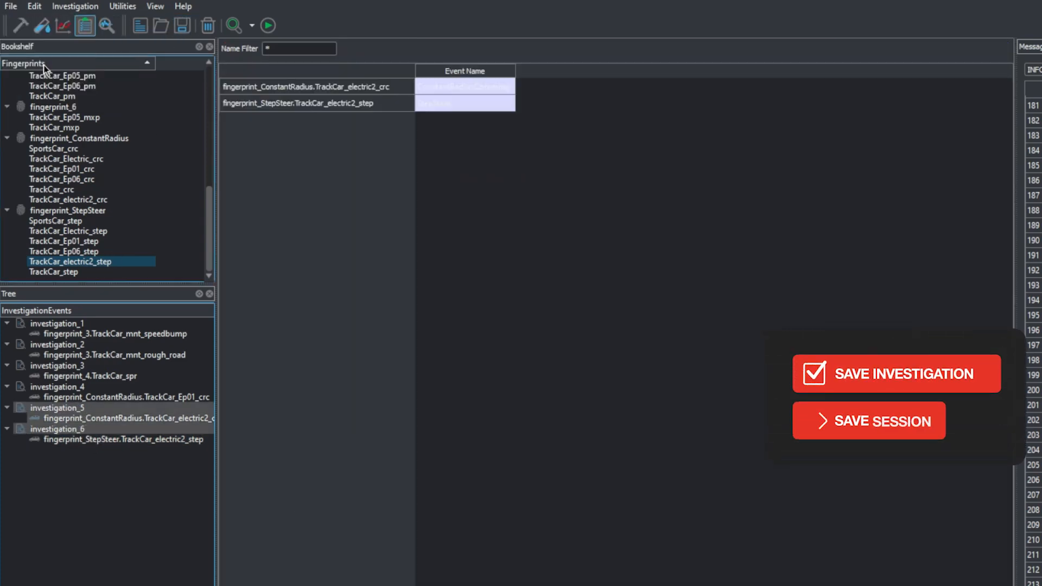
left_click(179, 439)
left_click(157, 419, "ctrl")
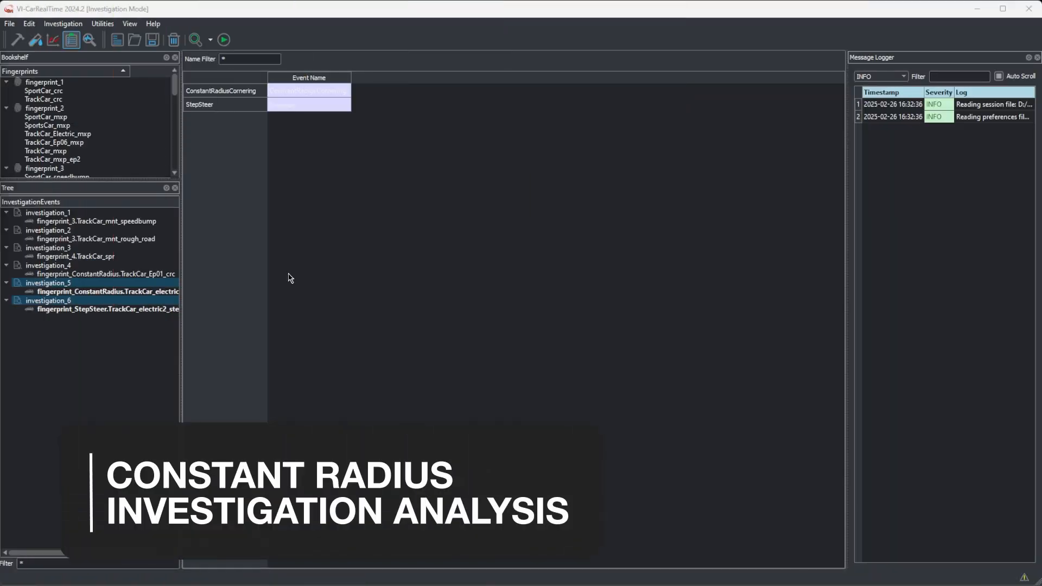
Step: Open the design space and results report of the constant-radius investigation and go to its parallel-coordinates chart
double_click(72, 292)
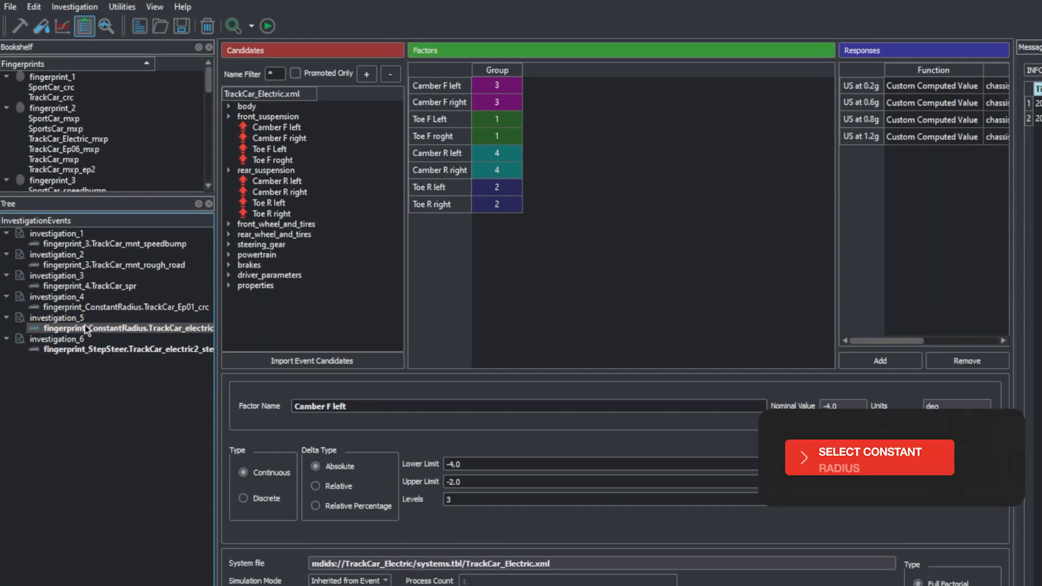
left_click(251, 27)
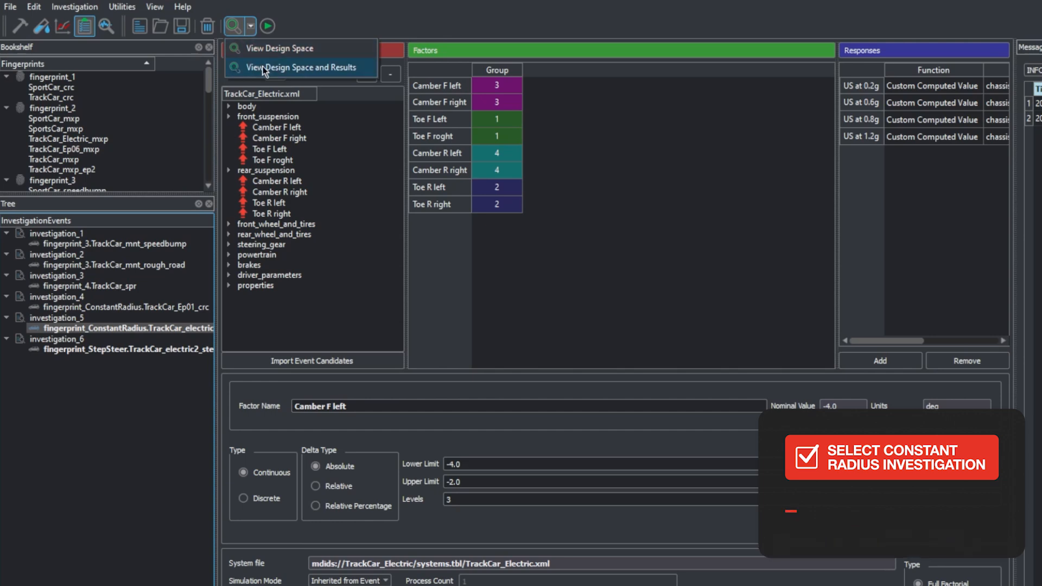
left_click(367, 69)
scroll(839, 230, "down", 7)
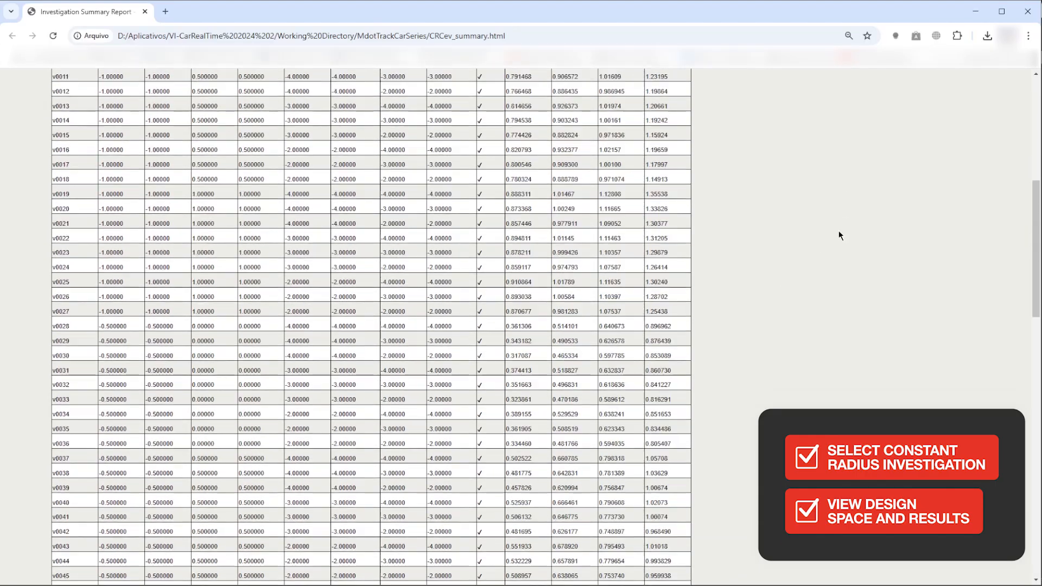
scroll(839, 230, "down", 15)
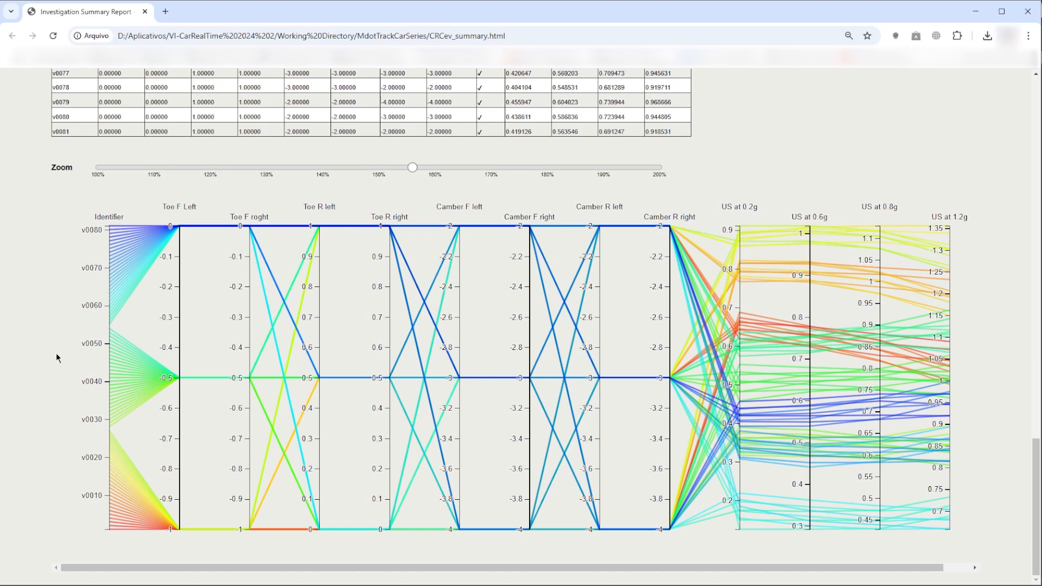
Step: Highlight the best understeer-gradient candidates in the results table and trace their toe and camber settings in the chart
mouse_move(130, 507)
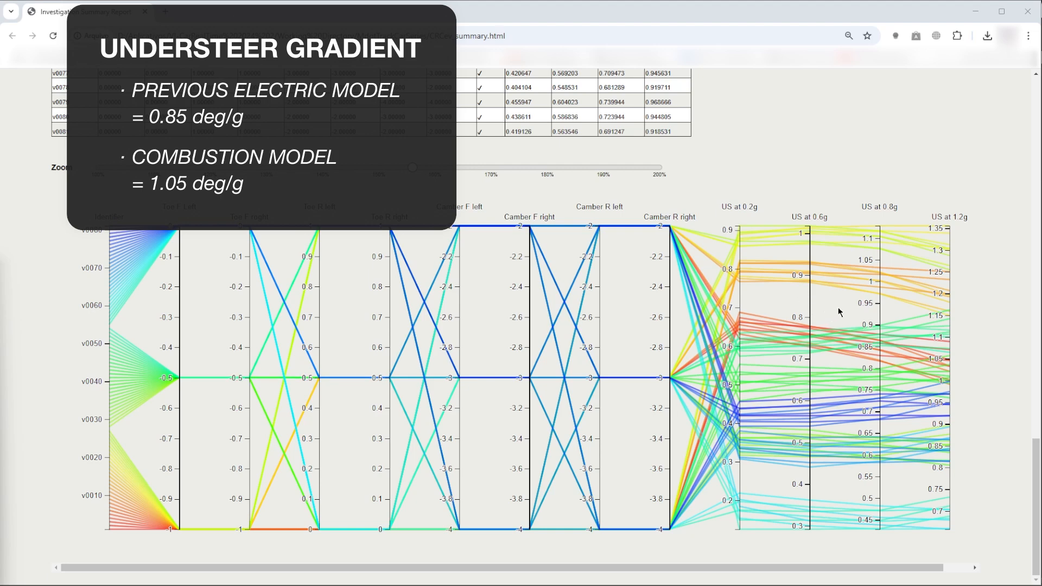
mouse_move(922, 413)
mouse_move(855, 243)
left_click_drag(1037, 471, 1009, 215)
left_click(429, 205)
left_click(438, 248)
left_click_drag(1036, 279, 1037, 527)
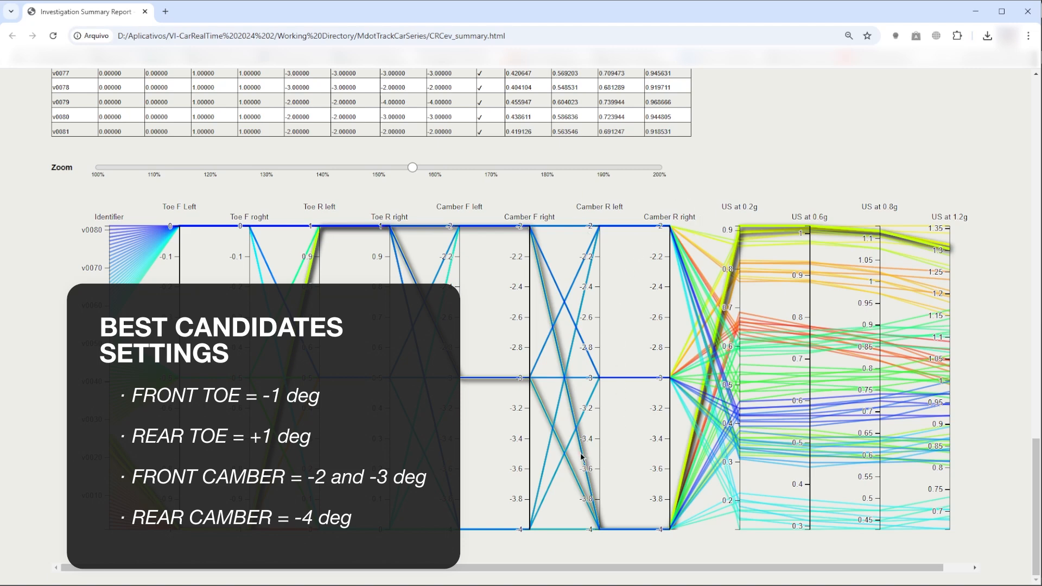
mouse_move(572, 474)
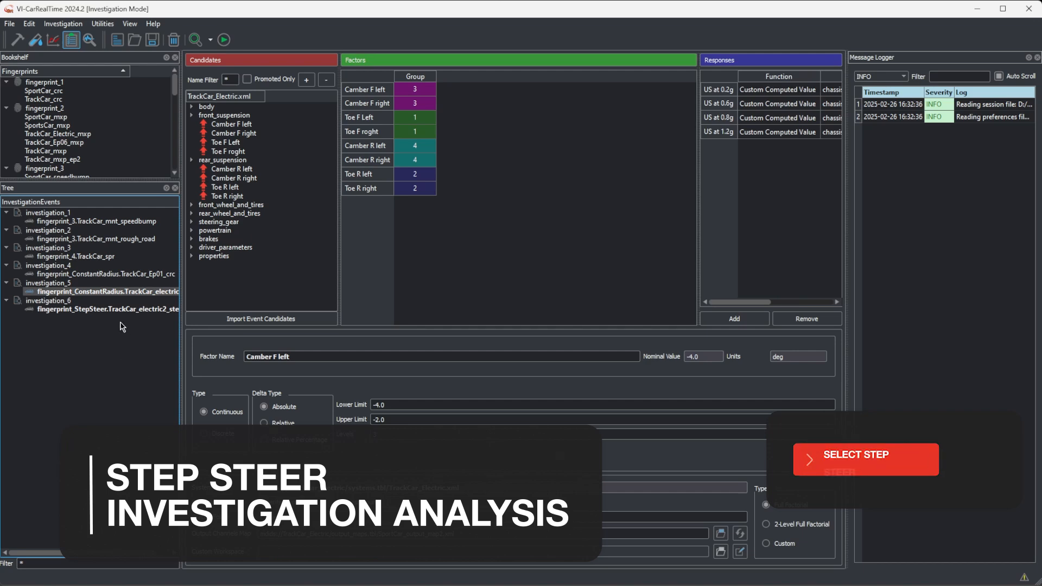
Step: Open the design space and results report of the step-steer investigation and review its variants
left_click(117, 309)
left_click(210, 40)
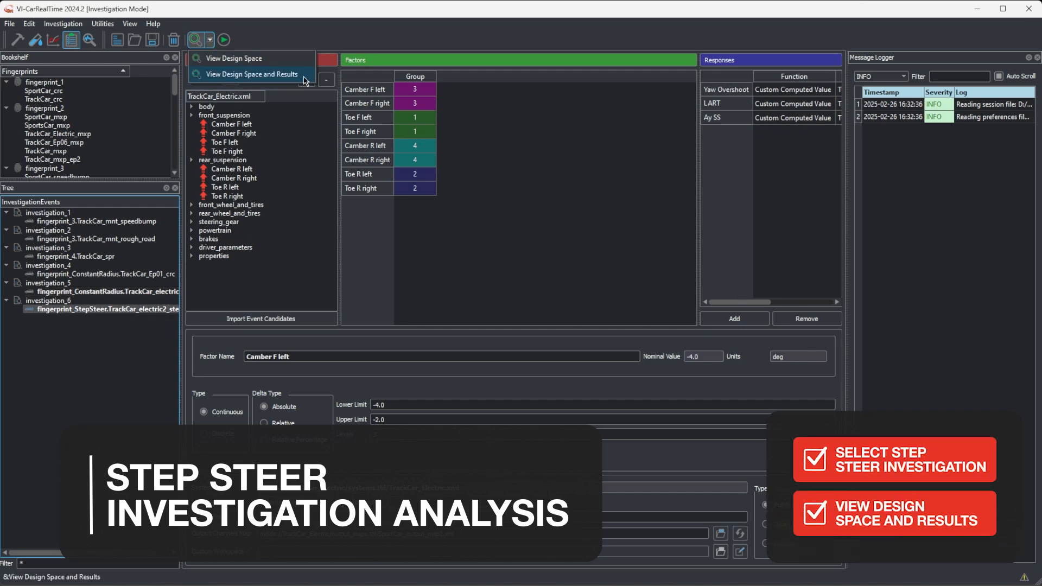
left_click(252, 74)
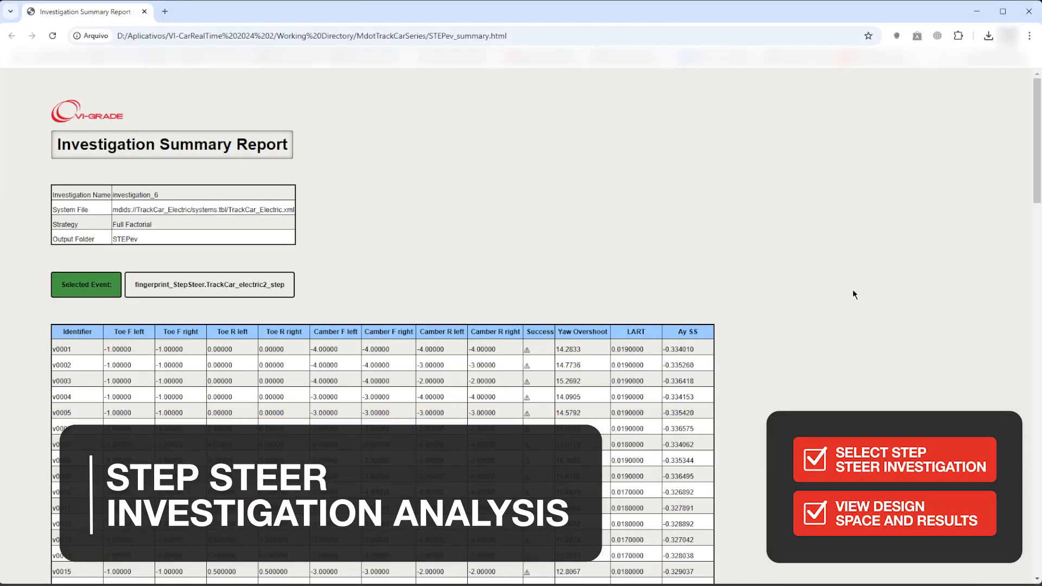
scroll(854, 295, "down", 20)
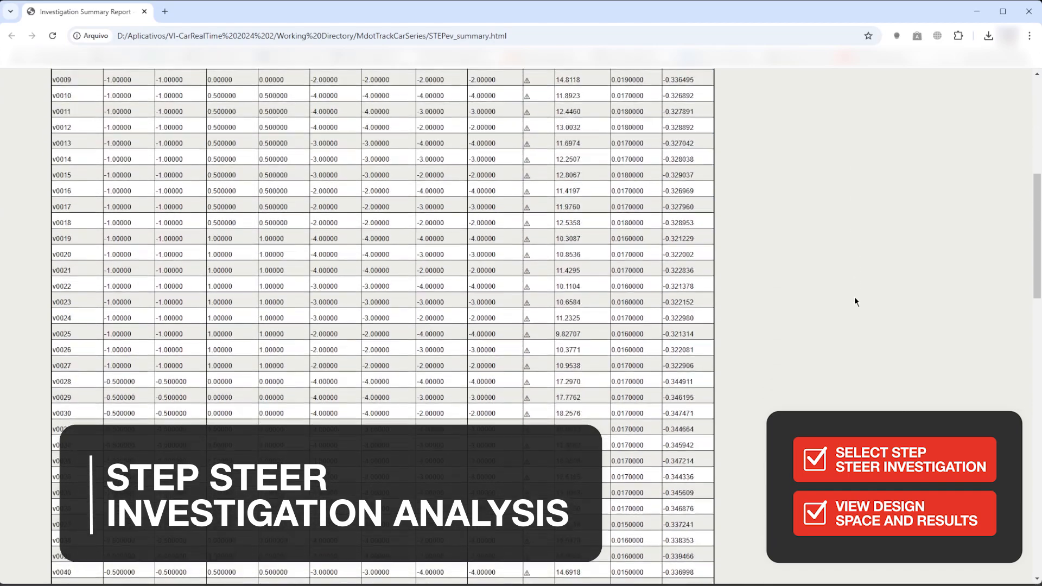
scroll(855, 298, "down", 5)
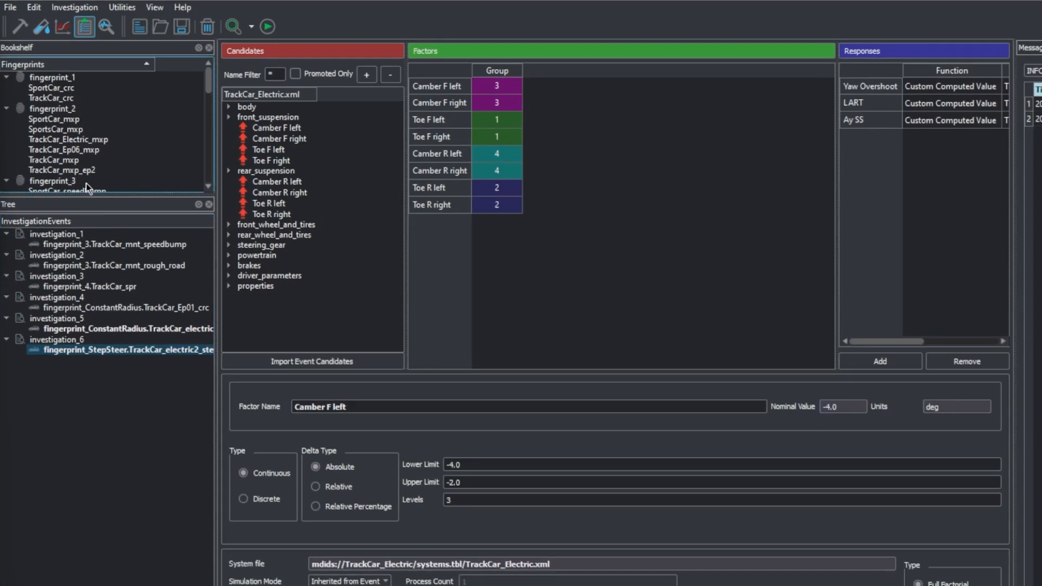
Step: In Build mode, set the left and right toe angles of the TrackCar_Electric front suspension to -1
left_click(25, 29)
left_click(128, 199)
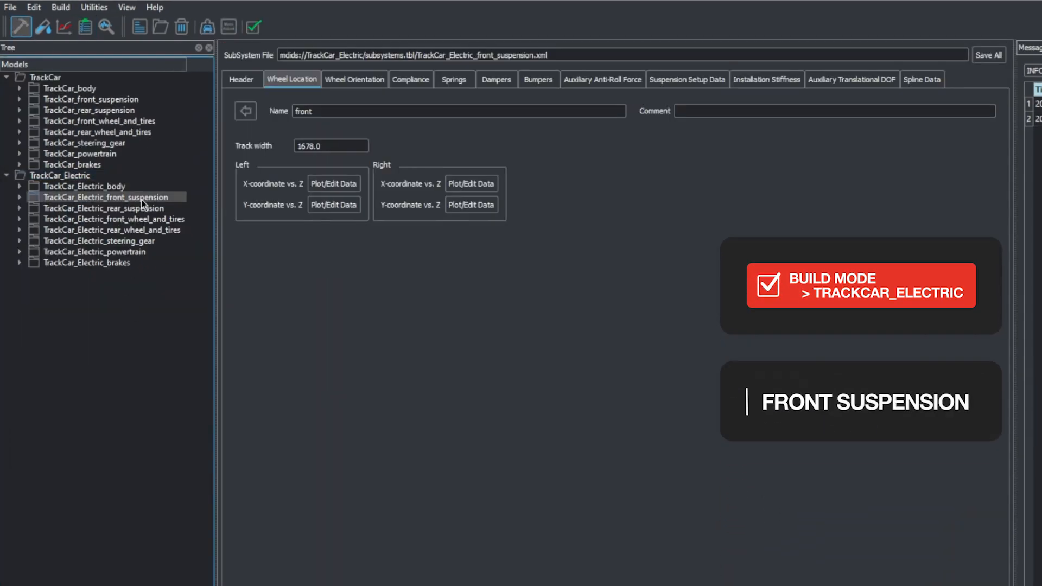
left_click(691, 80)
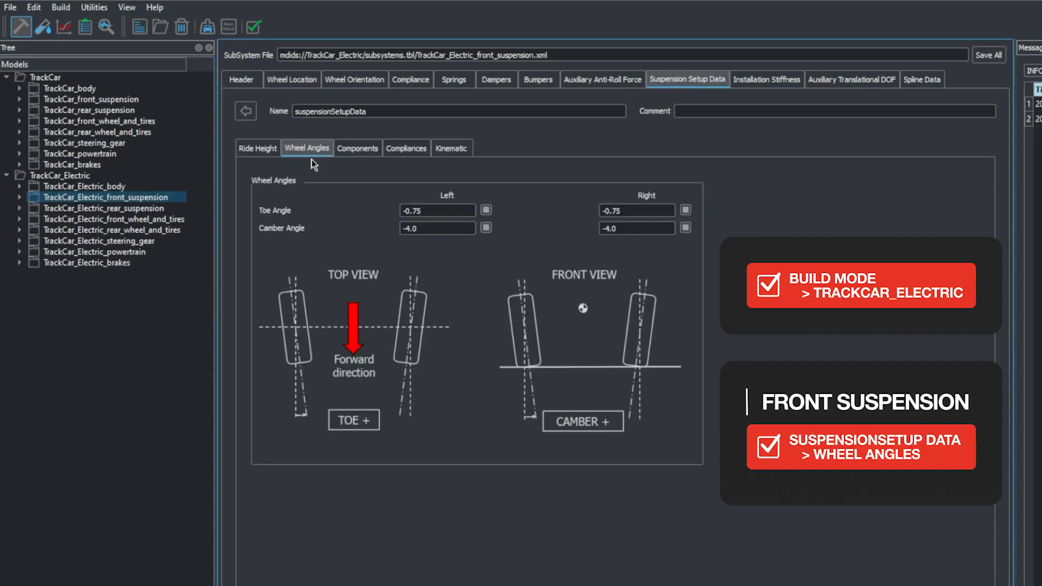
left_click(434, 212)
type("-1")
double_click(636, 211)
type("-1")
Step: Set the left and right camber angles of the TrackCar_Electric front suspension to -2.5
left_click(407, 225)
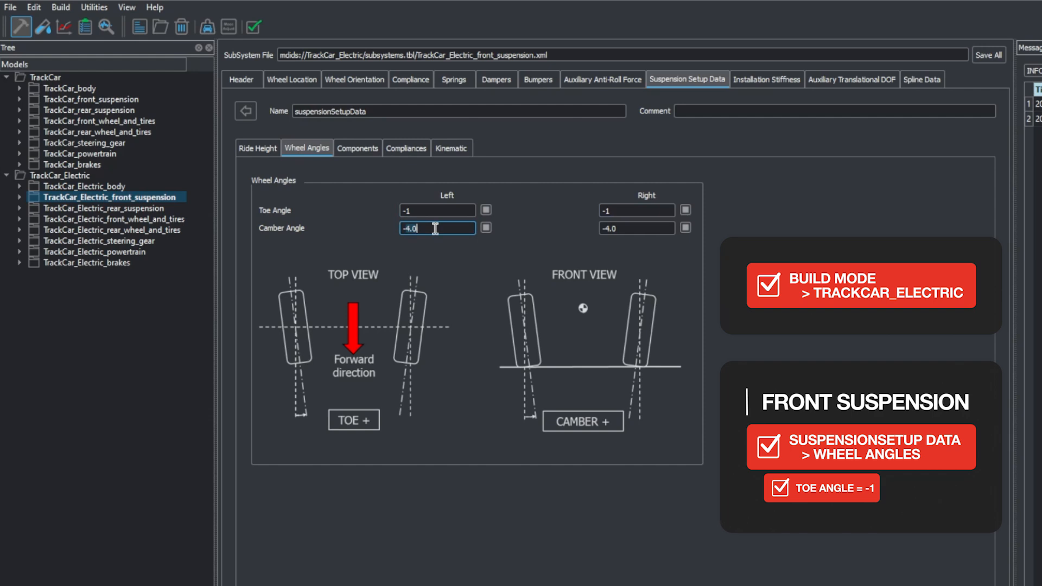
type("-2.5")
double_click(636, 228)
type("-2.5")
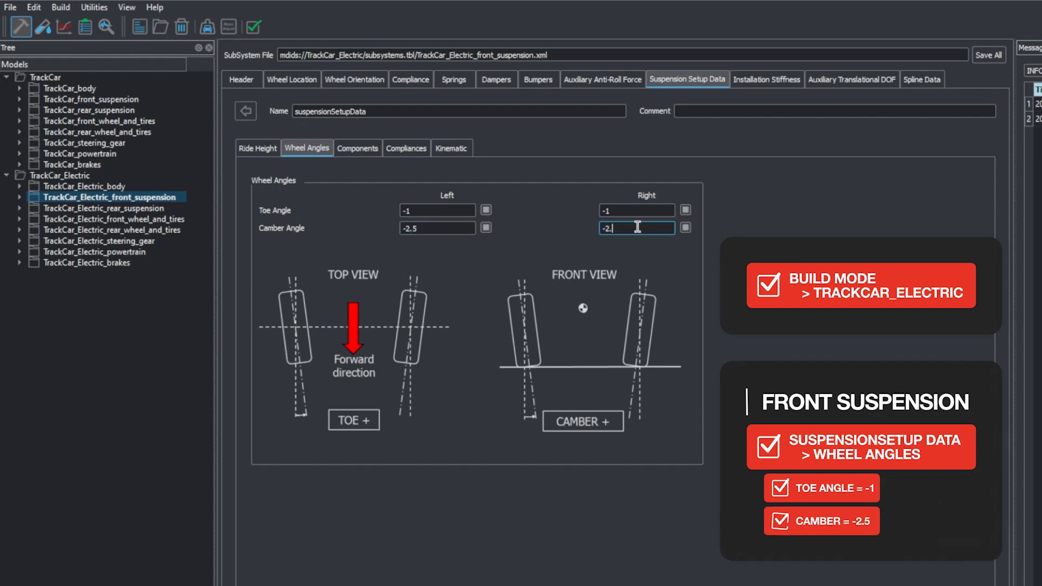
Step: Set the left and right camber angles of the TrackCar_Electric rear suspension to -4
left_click(161, 209)
left_click(692, 82)
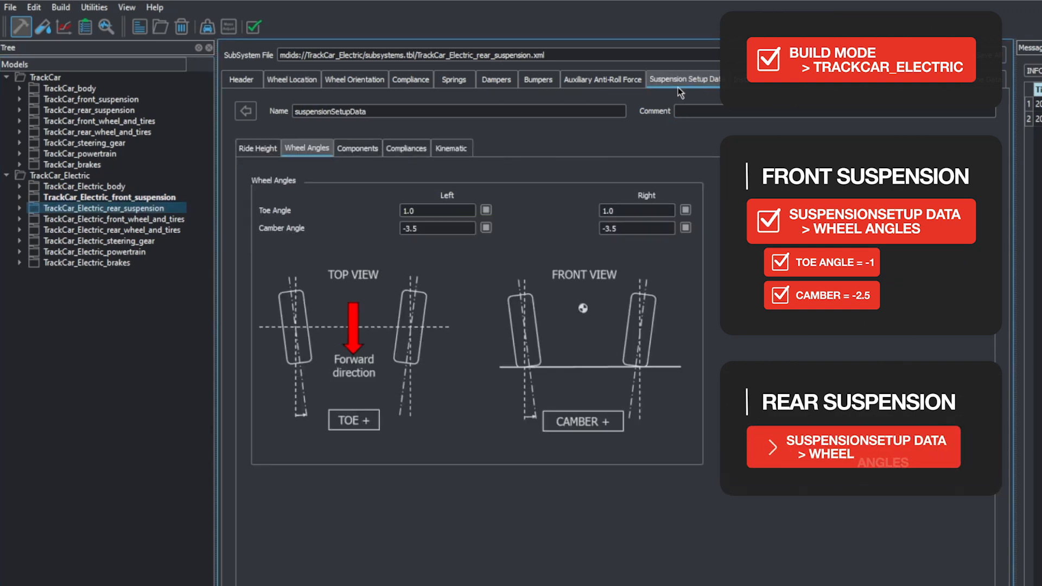
left_click(441, 211)
double_click(428, 228)
type("-4")
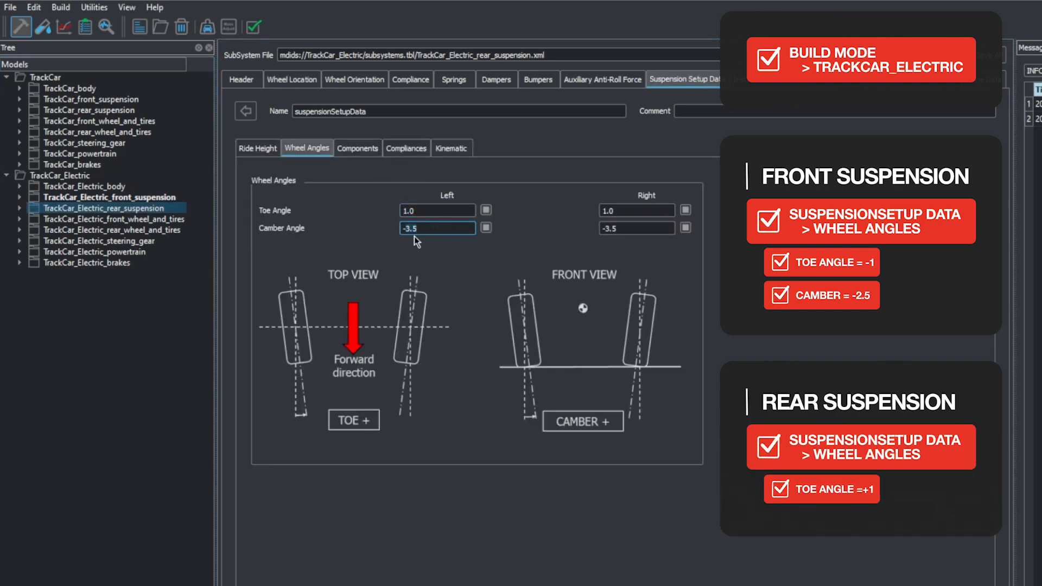
double_click(607, 228)
type("-4")
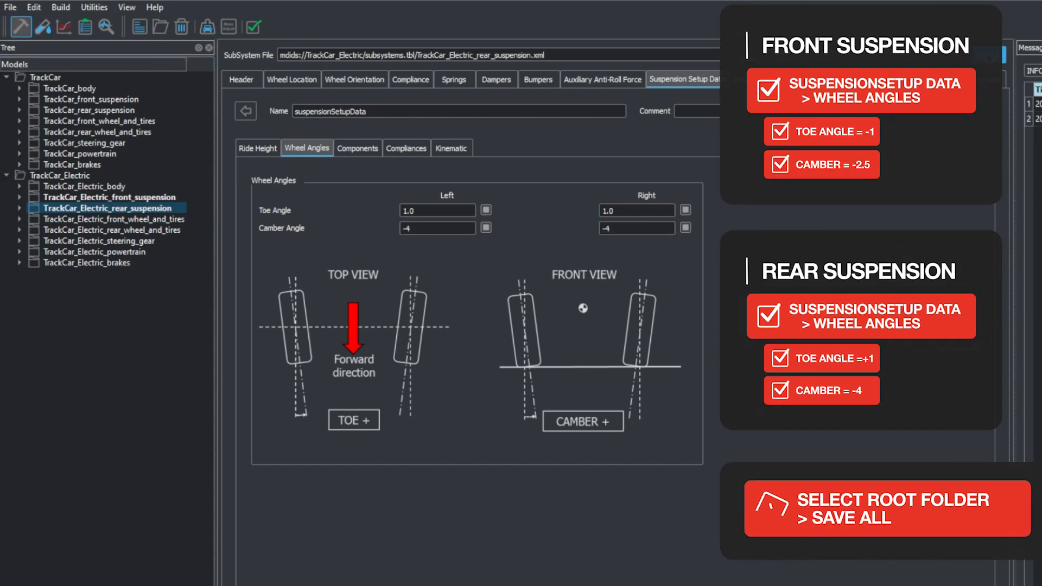
Step: Save all TrackCar_Electric suspension changes and switch to Test mode
left_click(997, 55)
left_click(42, 26)
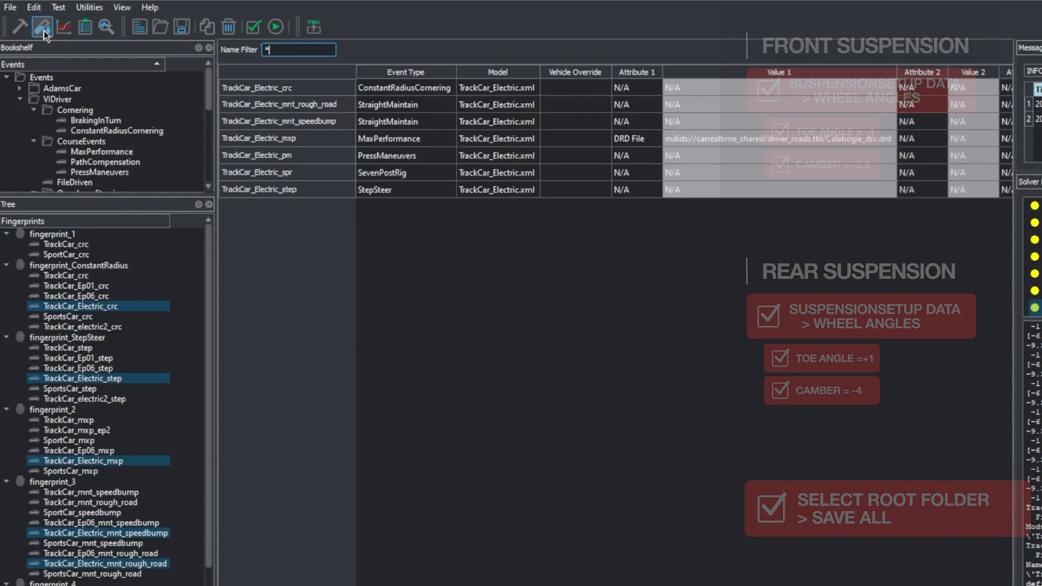